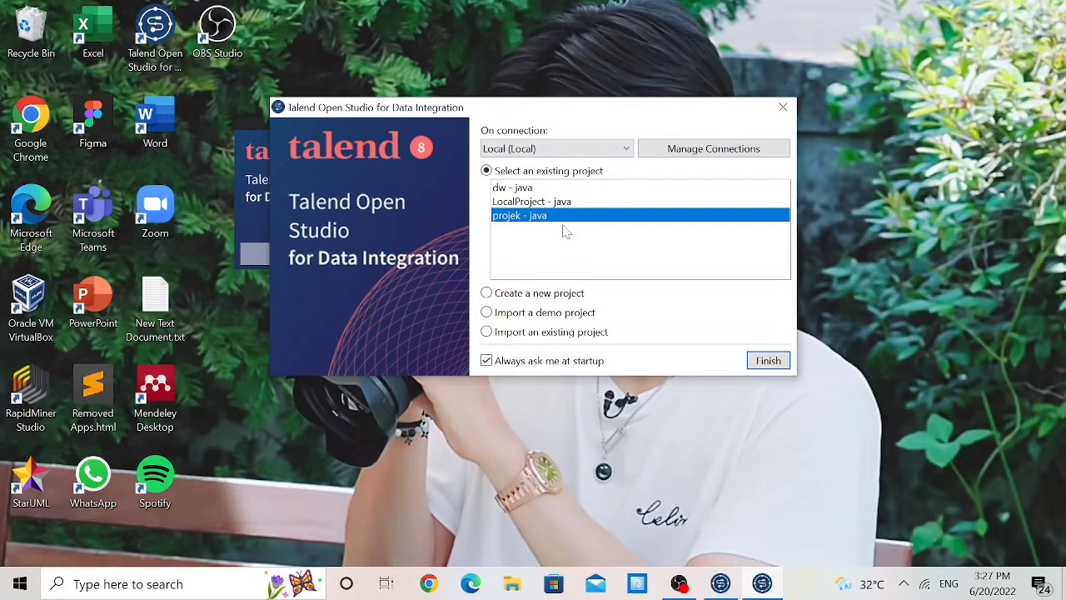
# Open the projek project and create a new job named uas_praktekDW under Job Designs
pyautogui.click(756, 367)
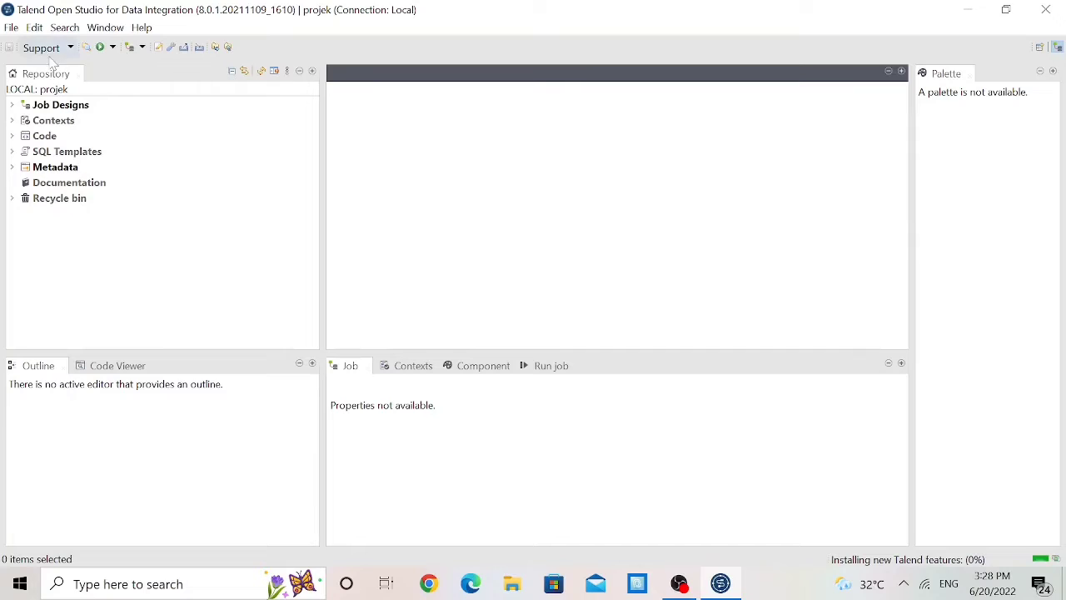
pyautogui.rightClick(56, 109)
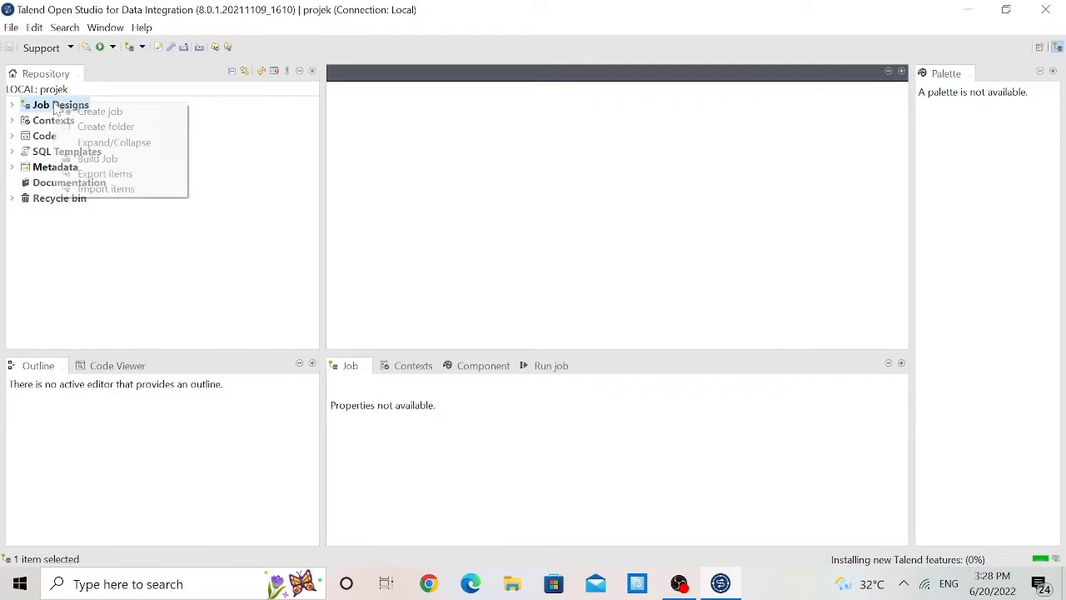
pyautogui.click(92, 112)
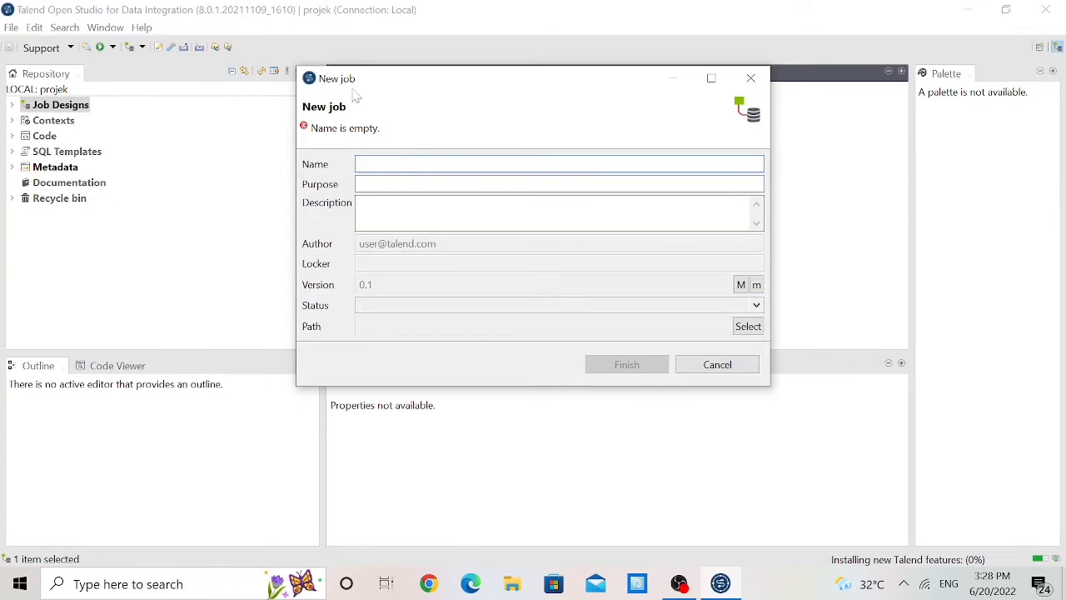
pyautogui.moveTo(367, 86); pyautogui.dragTo(294, 91)
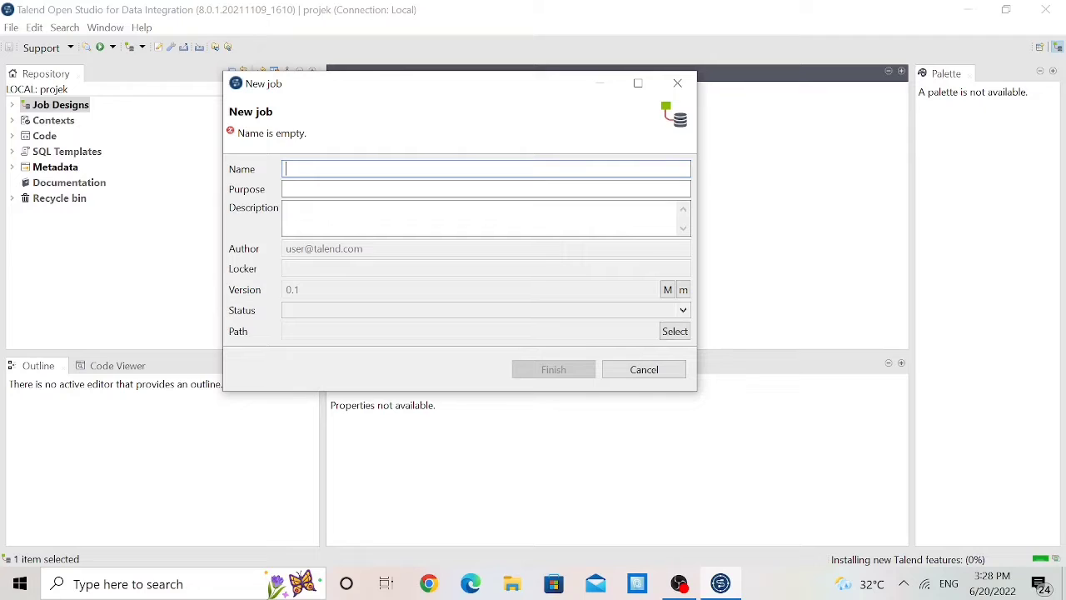
pyautogui.write('uas')
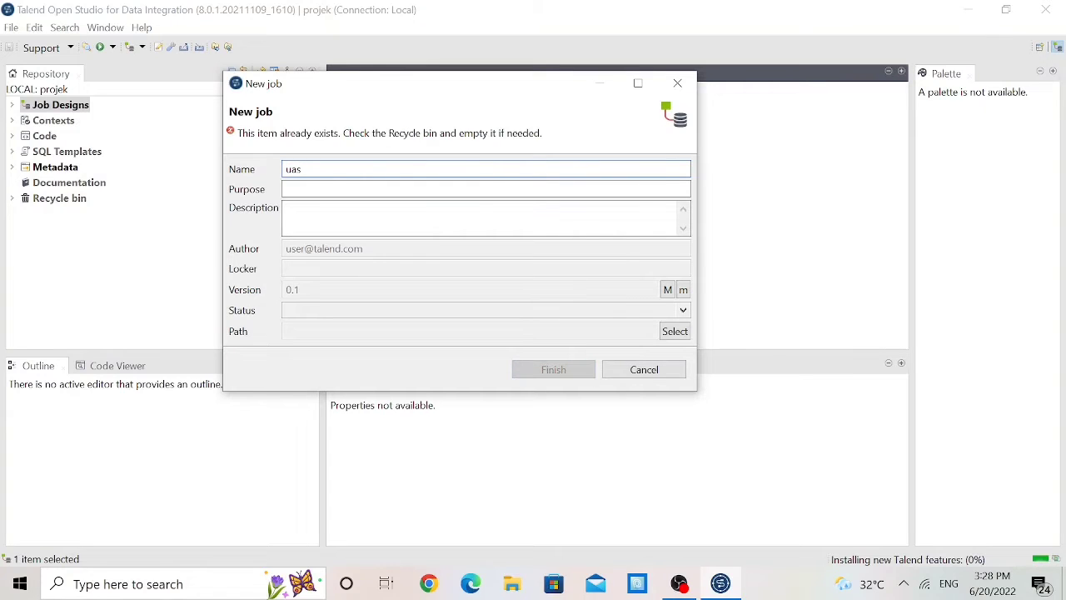
pyautogui.write('_pral')
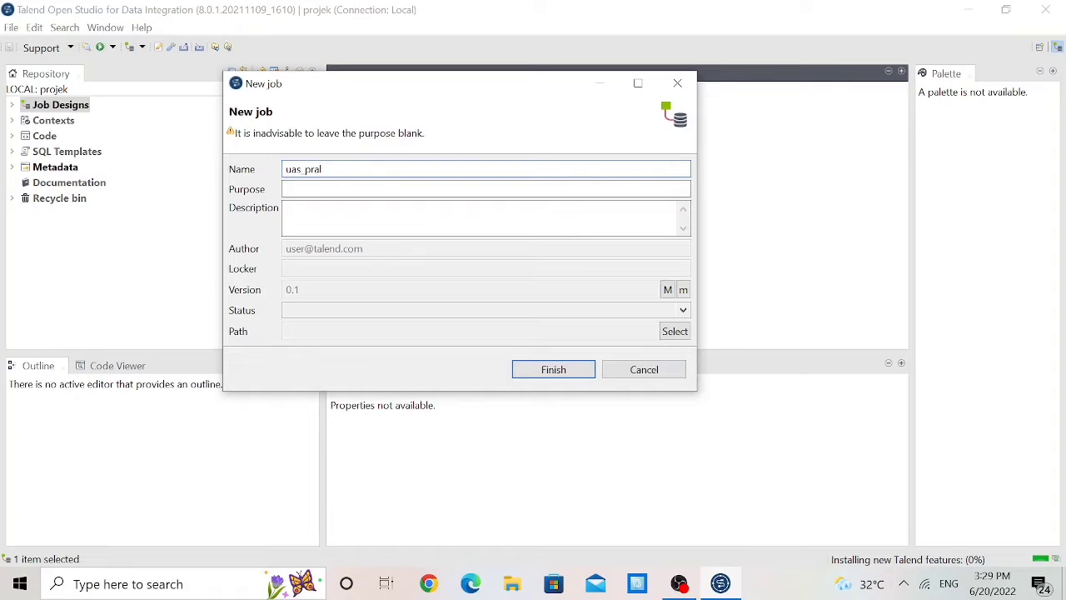
pyautogui.press('BackSpace')
pyautogui.write('ktel')
pyautogui.click(552, 369)
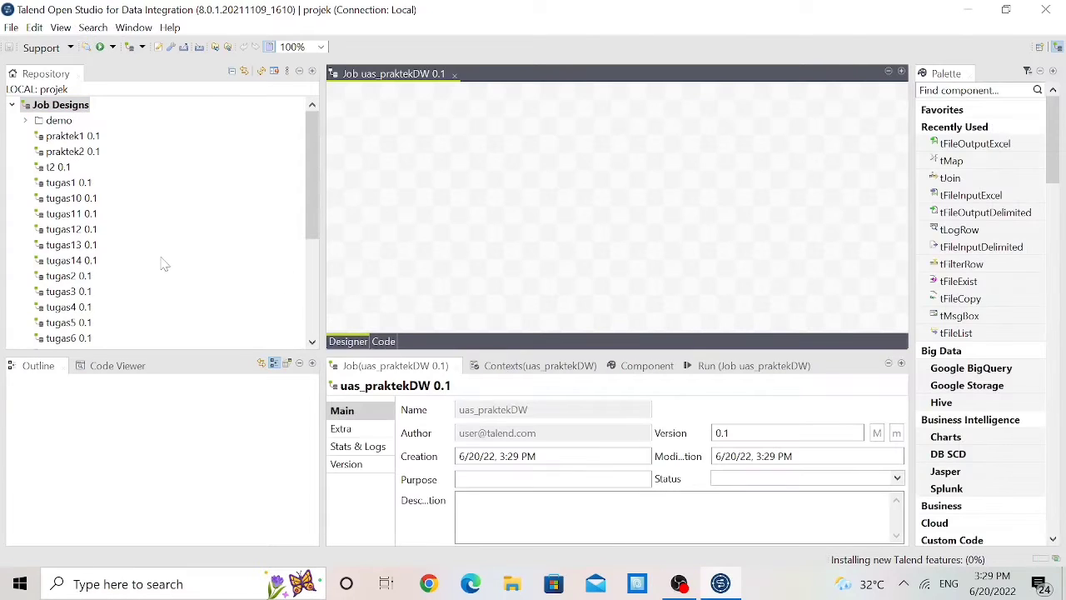
# Open the existing UAS job, dismiss the problem dialog, and select the uas_praktekDW job in the repository
pyautogui.scroll(-3, 161, 259)
pyautogui.doubleClick(61, 274)
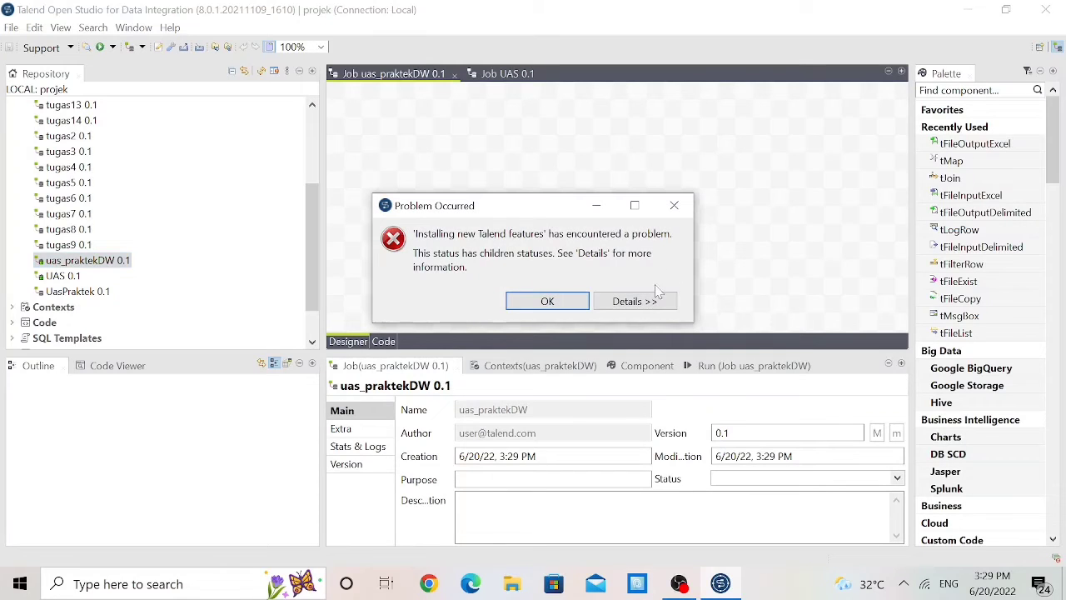
pyautogui.click(674, 205)
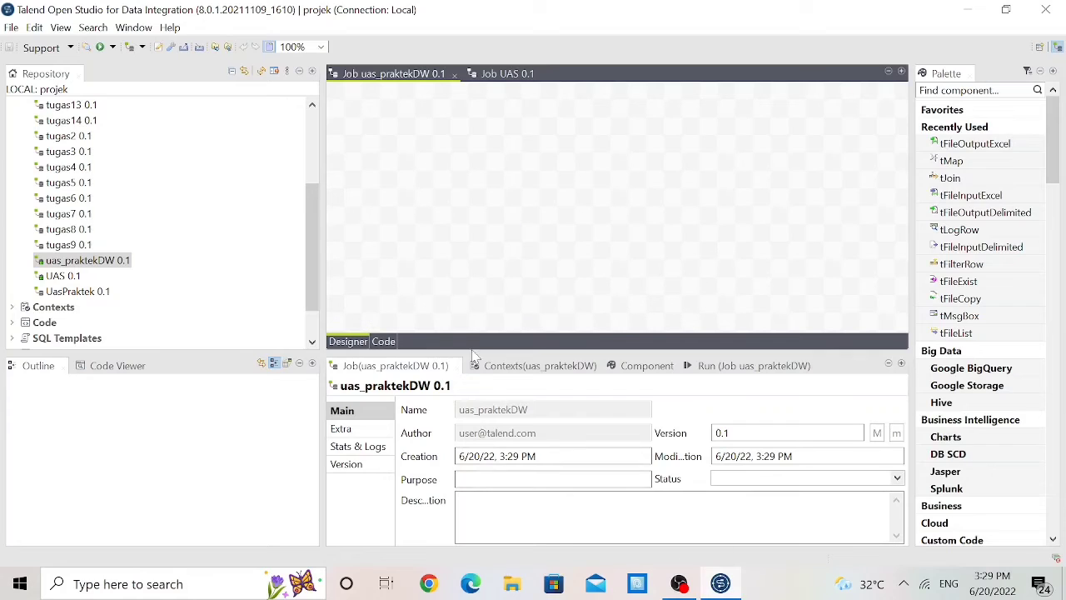
pyautogui.click(111, 261)
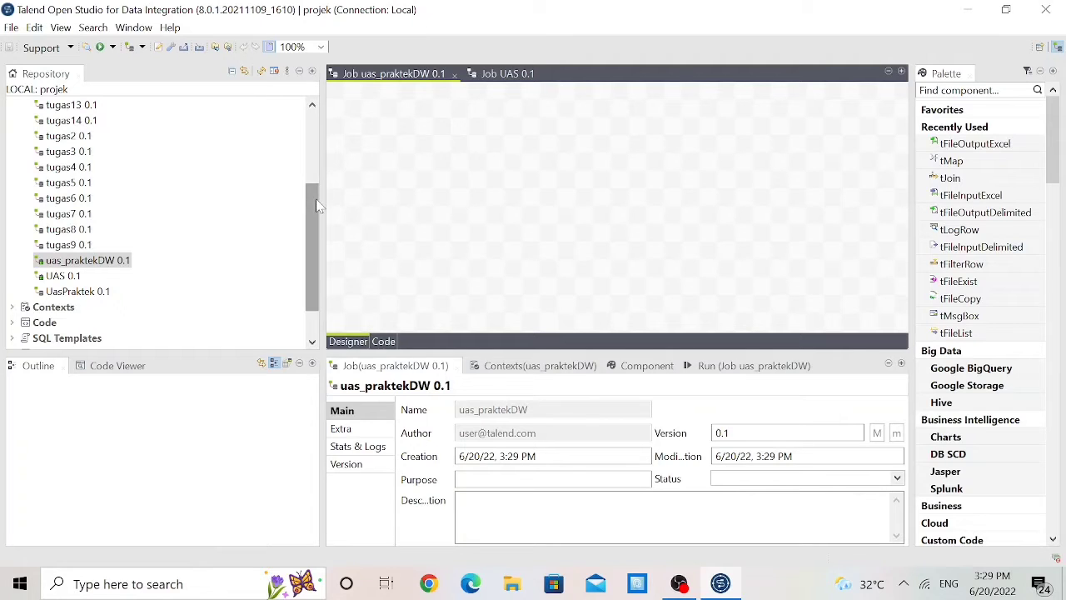
# Start a new Excel file entry in the repository metadata and name it Mahasiswa-1
pyautogui.moveTo(320, 207); pyautogui.dragTo(316, 254)
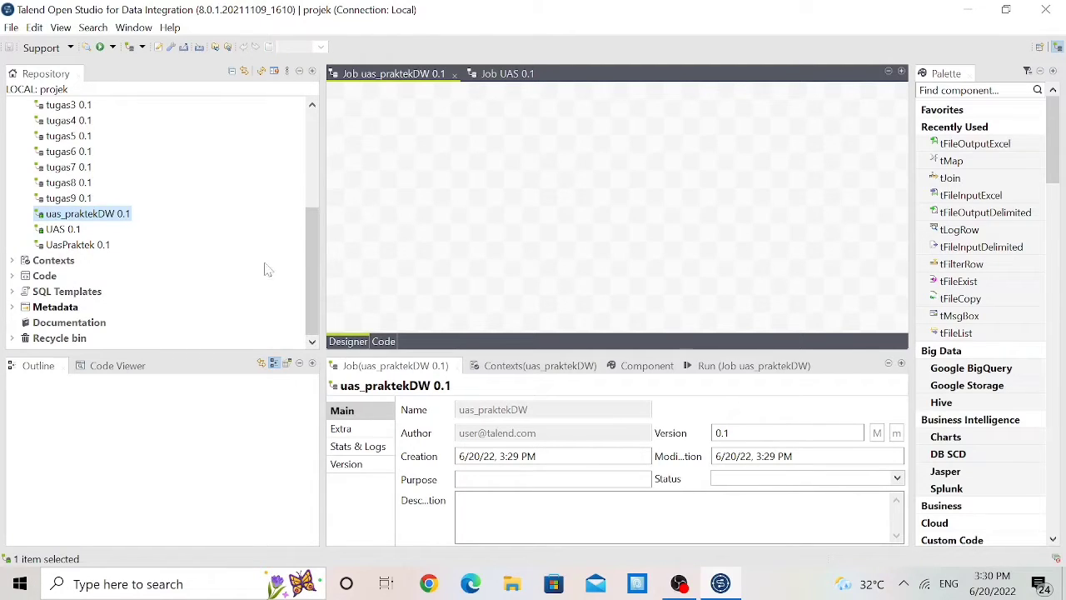
pyautogui.click(13, 307)
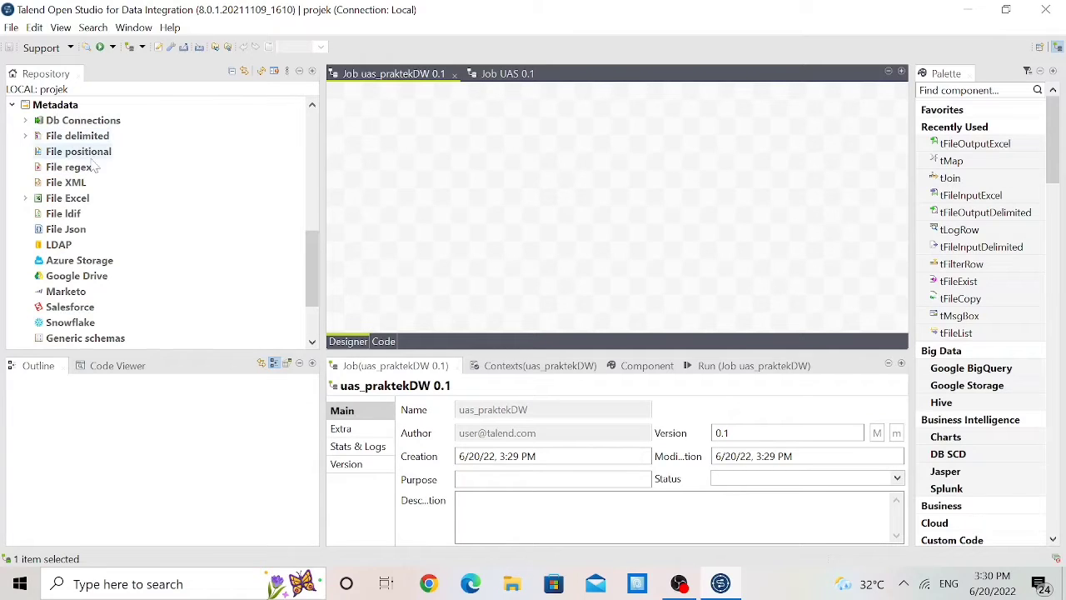
pyautogui.rightClick(63, 204)
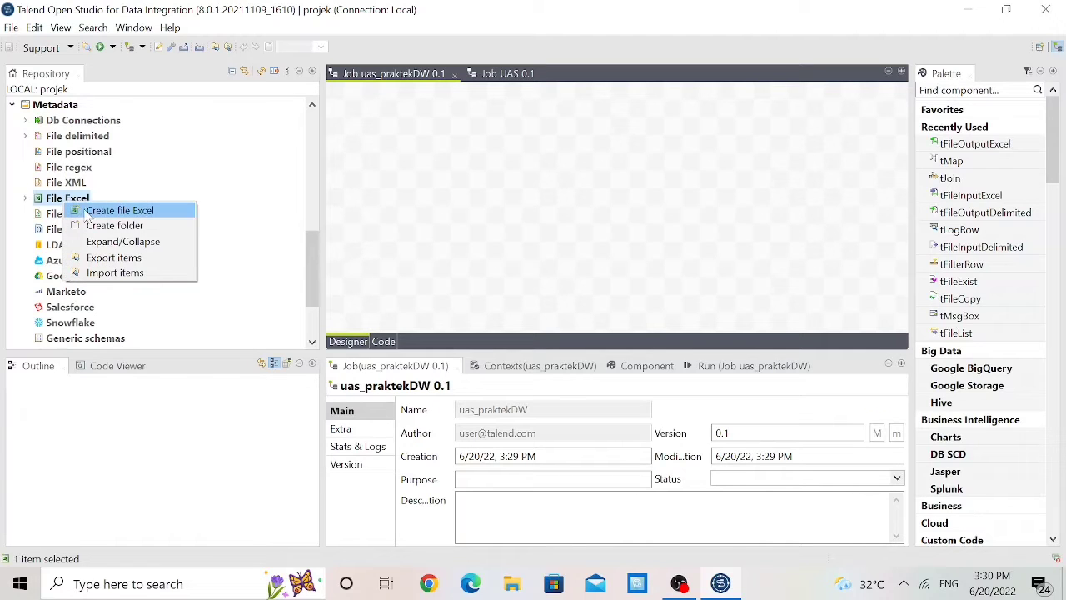
pyautogui.click(89, 211)
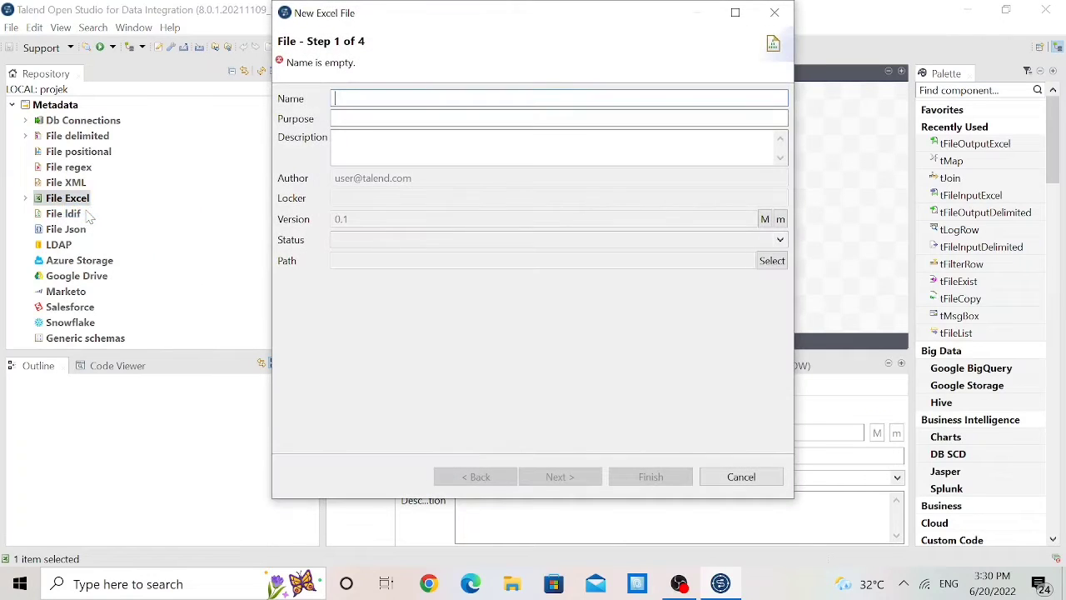
pyautogui.moveTo(442, 19); pyautogui.dragTo(440, 82)
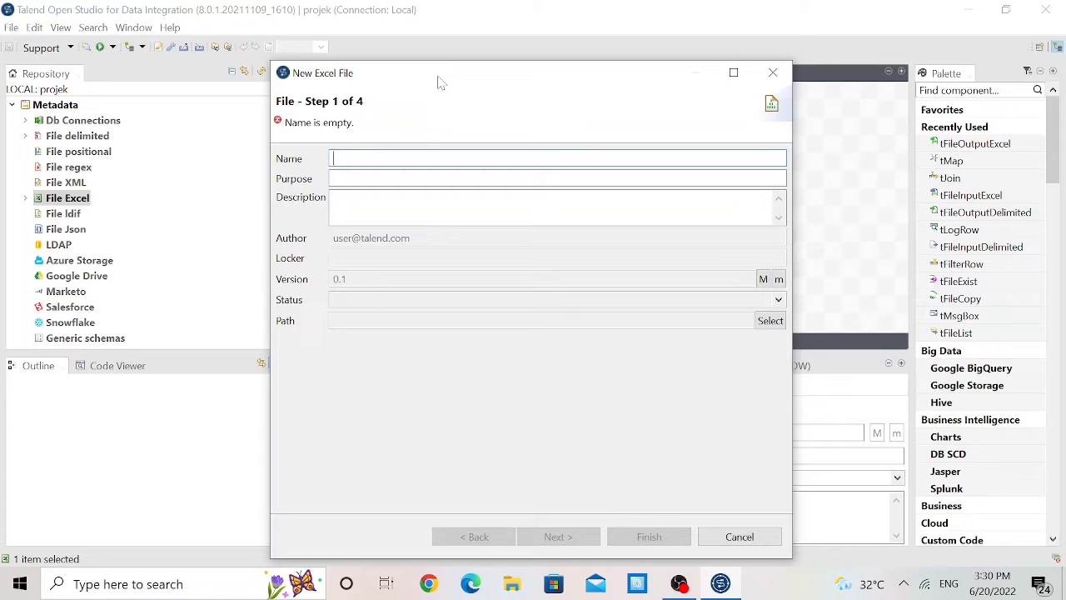
pyautogui.write('Mahas')
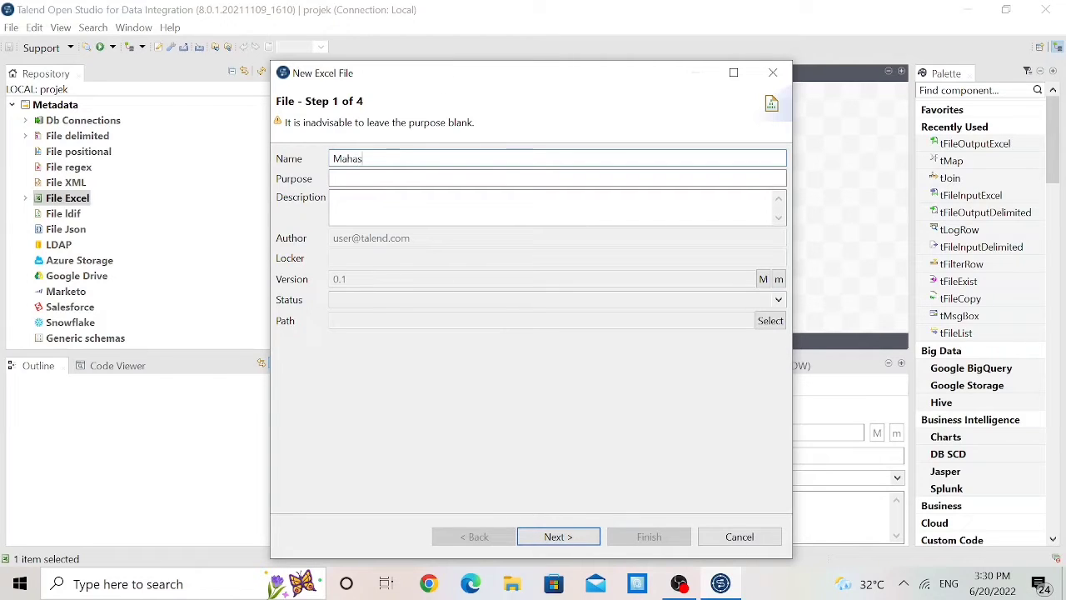
pyautogui.write('iswa')
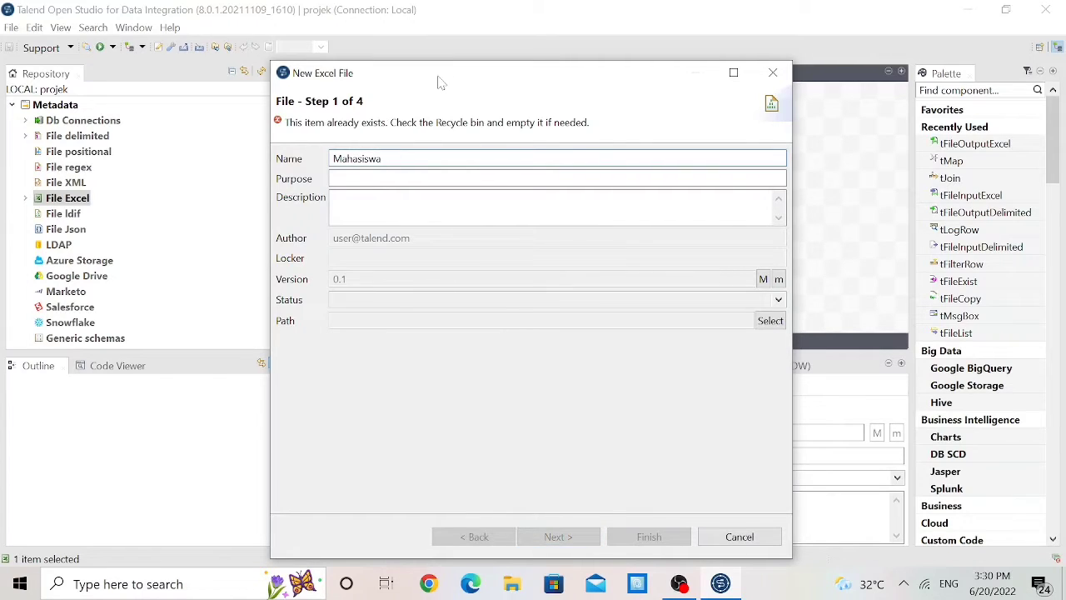
pyautogui.write('1')
pyautogui.write('01')
pyautogui.press('BackSpace')
pyautogui.press('BackSpace')
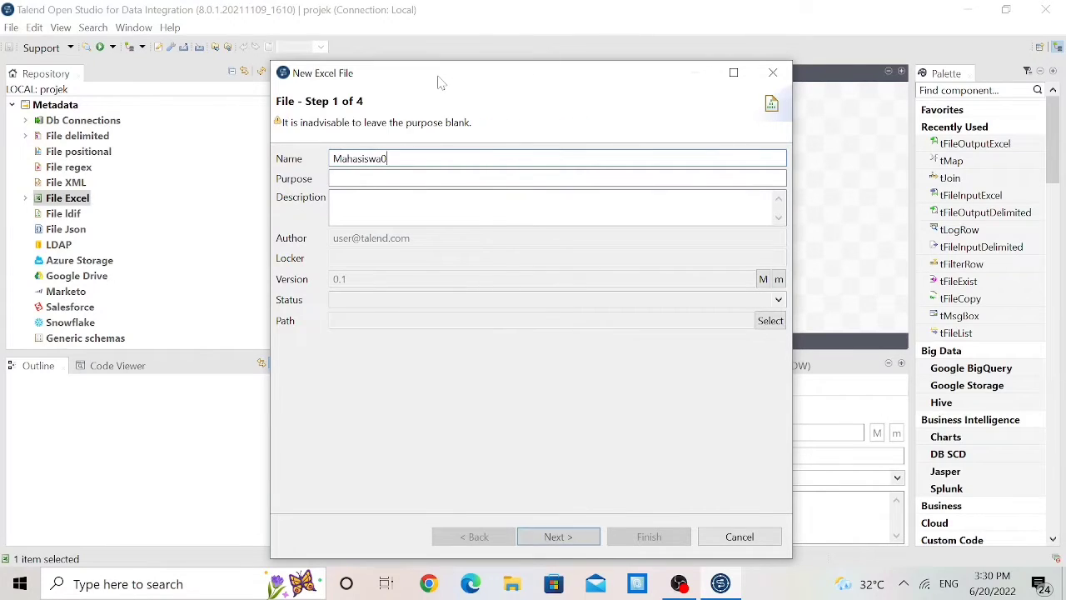
pyautogui.write('1')
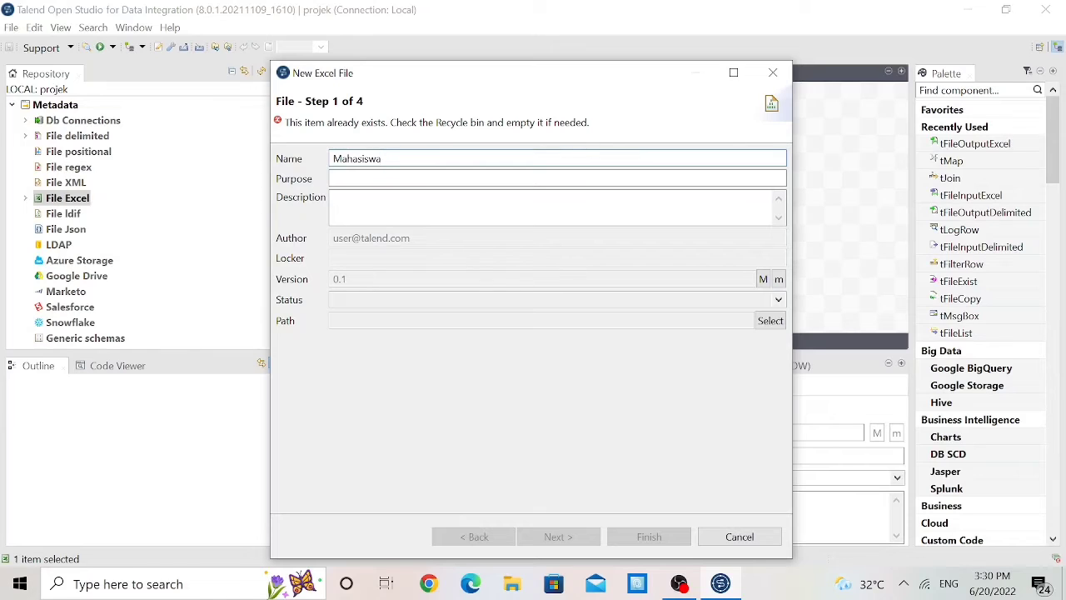
pyautogui.write('_1')
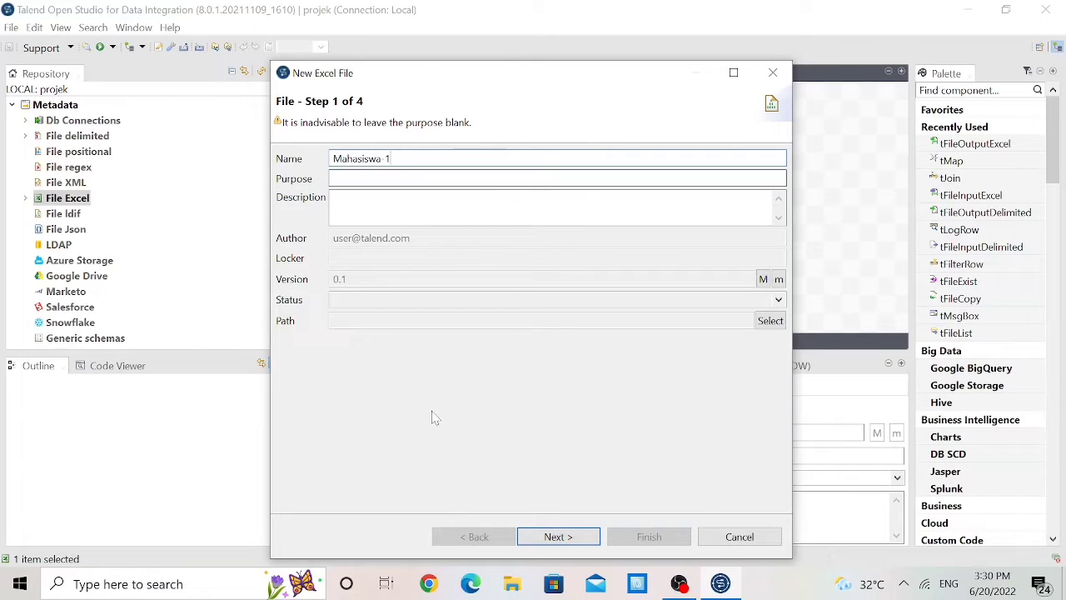
pyautogui.click(550, 537)
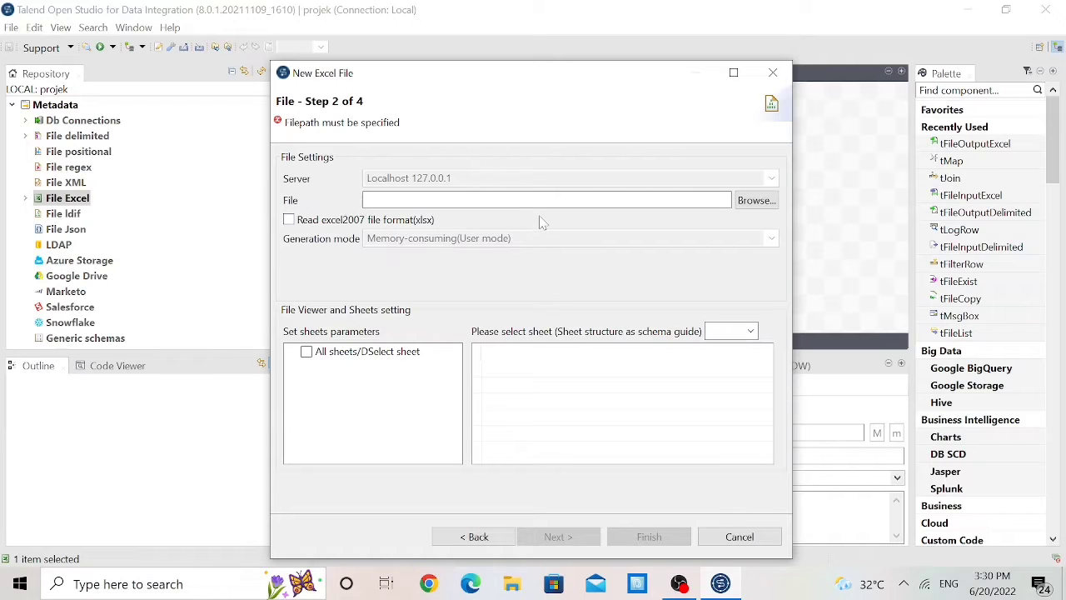
# Choose Mahasiswa.xlsx from the Documents UAS folder as the source file and include all its sheets
pyautogui.click(755, 199)
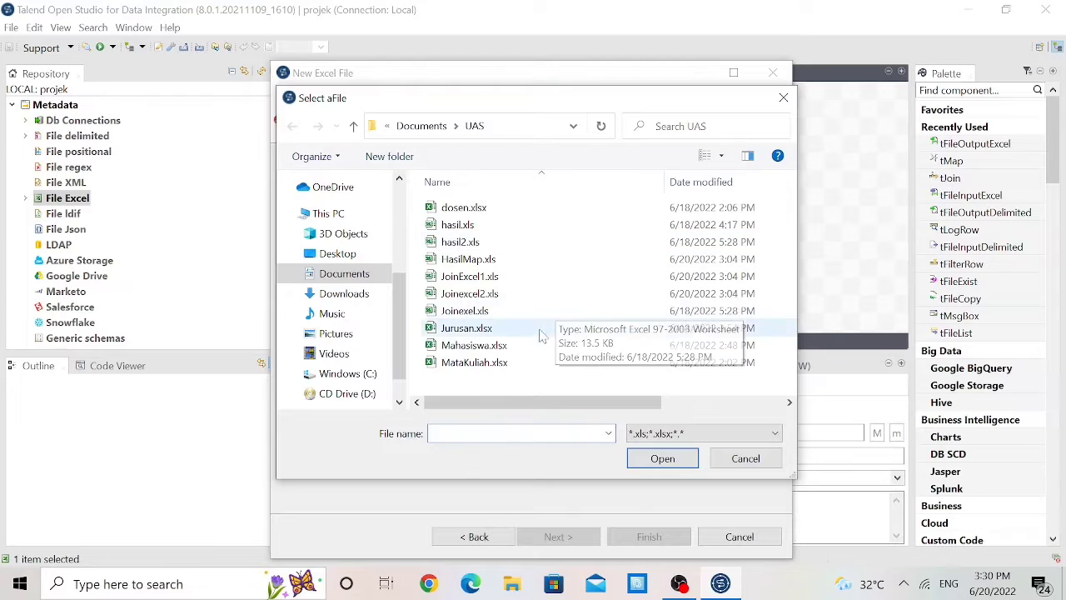
pyautogui.click(499, 344)
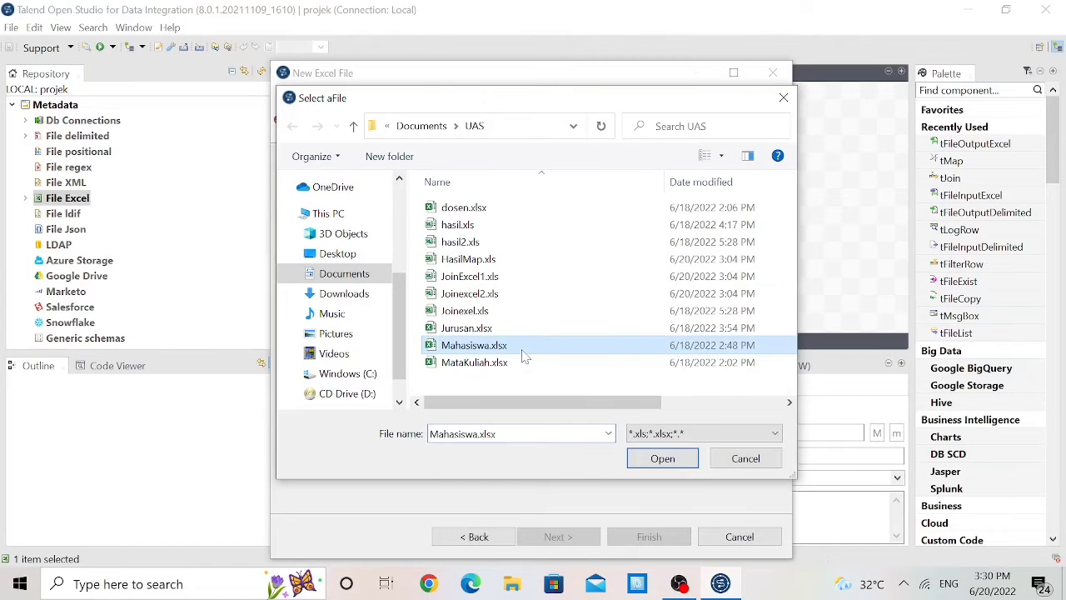
pyautogui.click(635, 457)
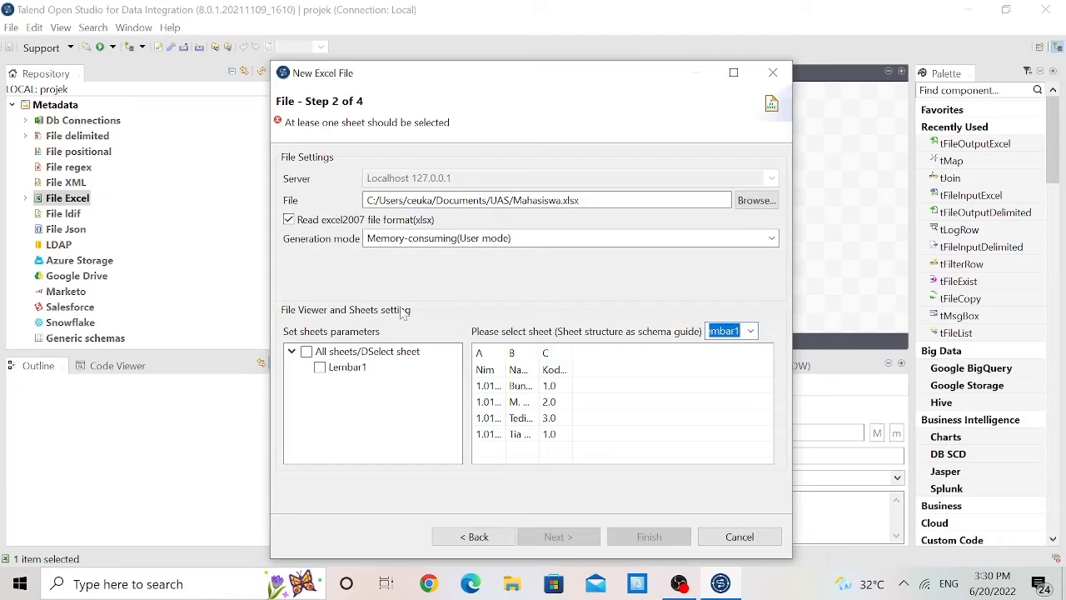
pyautogui.click(306, 351)
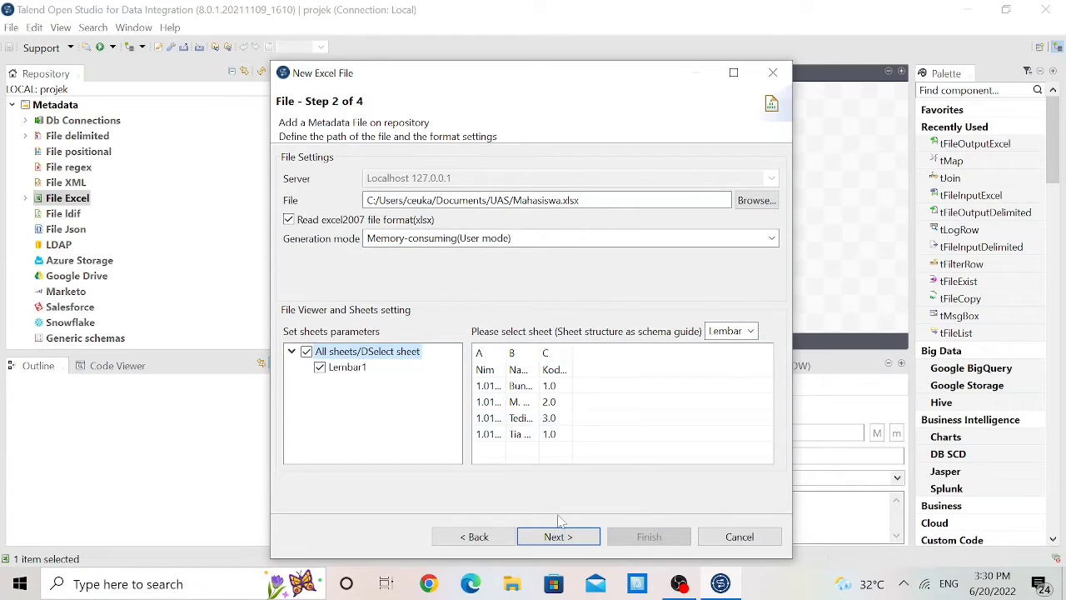
pyautogui.click(555, 537)
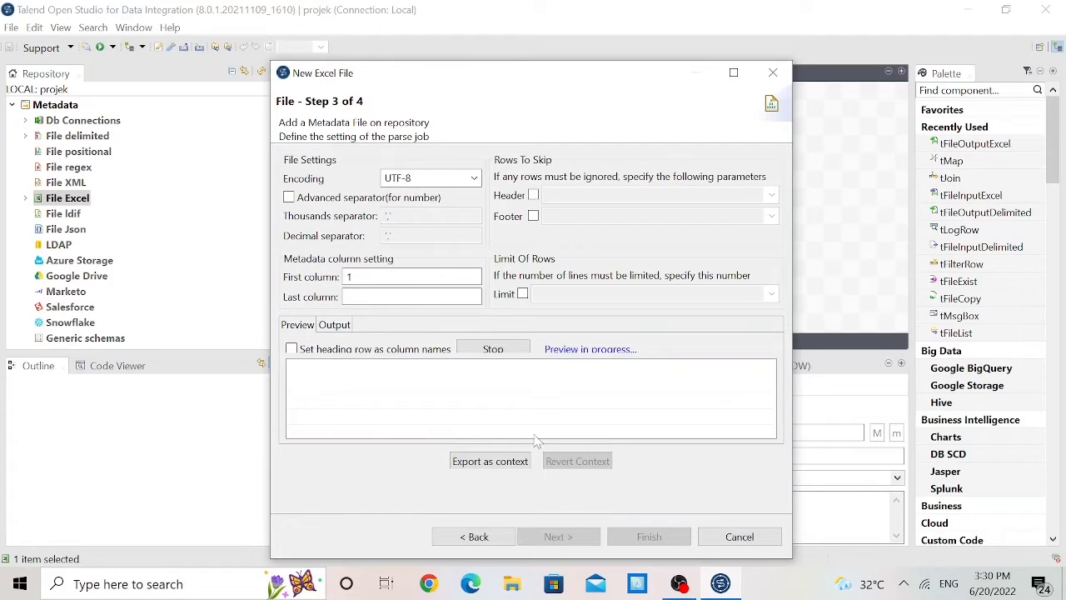
# Set the heading row as column names, refresh the preview, and finish the Excel metadata with the detected schema
pyautogui.click(291, 349)
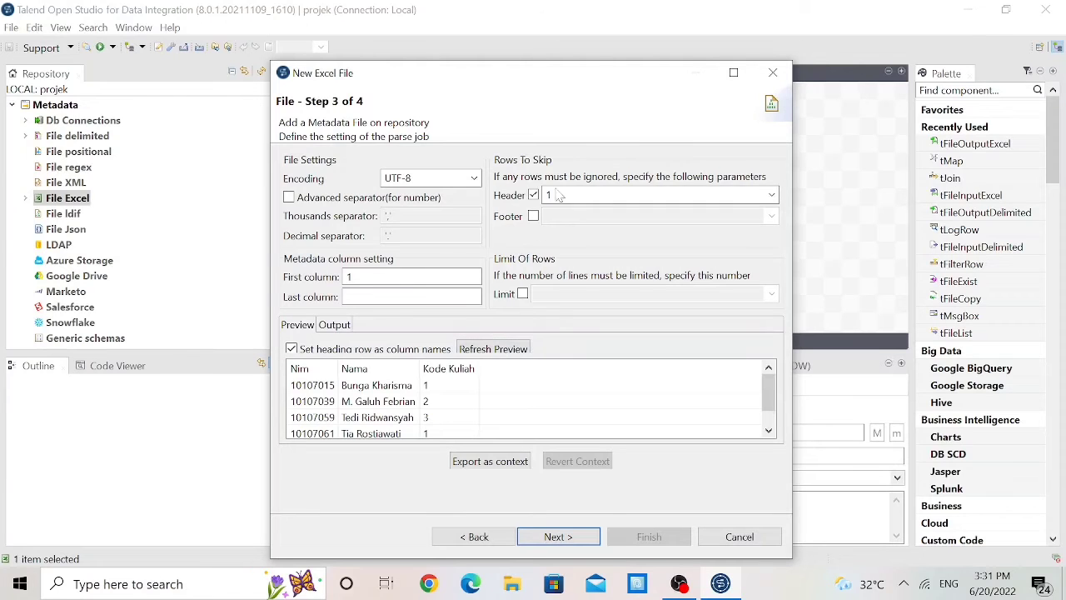
pyautogui.click(493, 350)
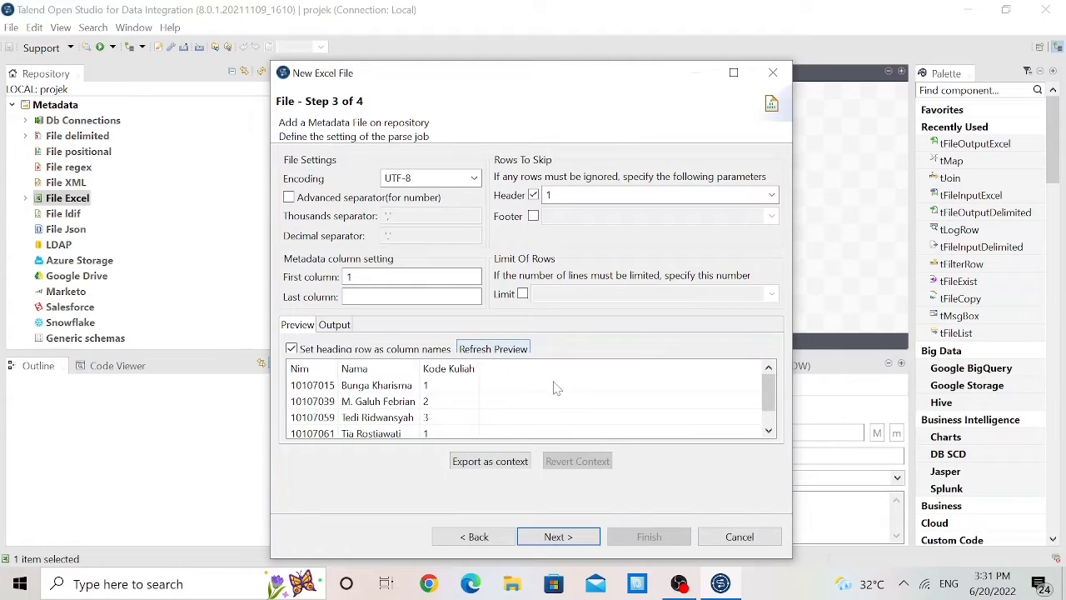
pyautogui.scroll(-1, 560, 390)
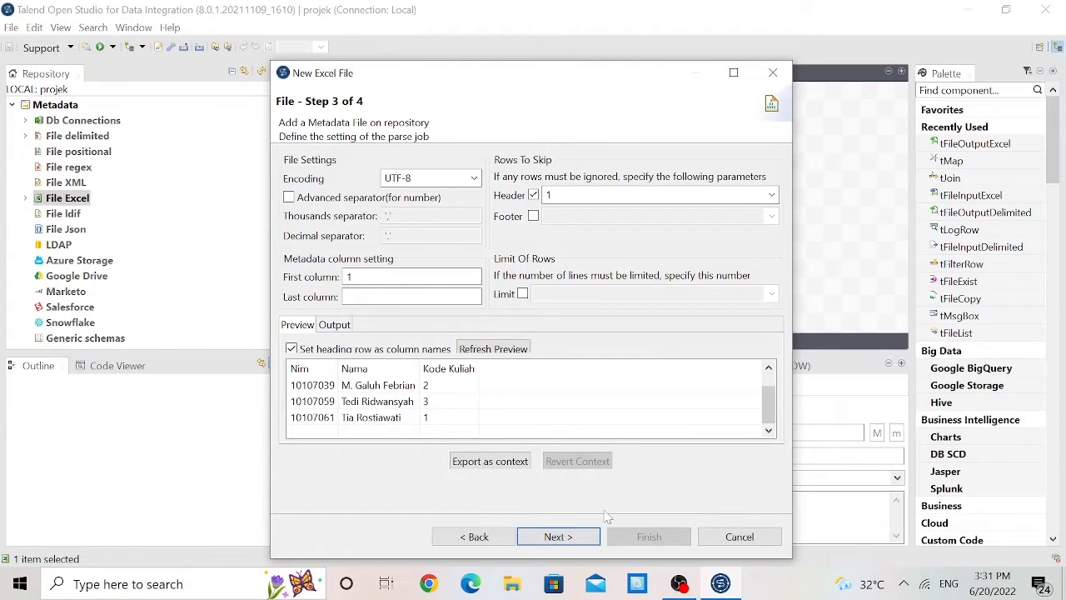
pyautogui.click(574, 535)
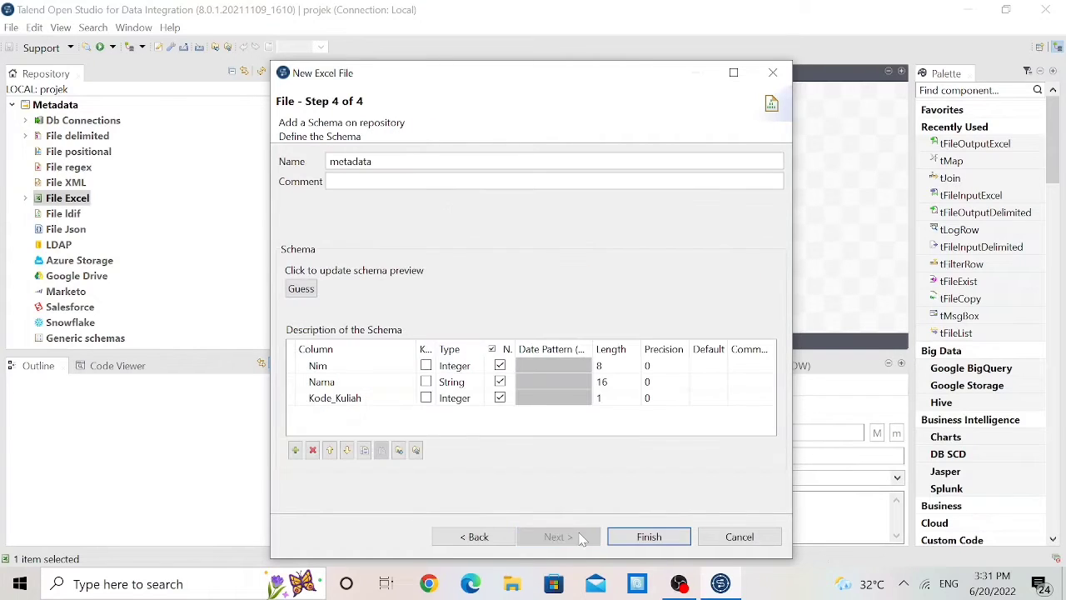
pyautogui.click(637, 545)
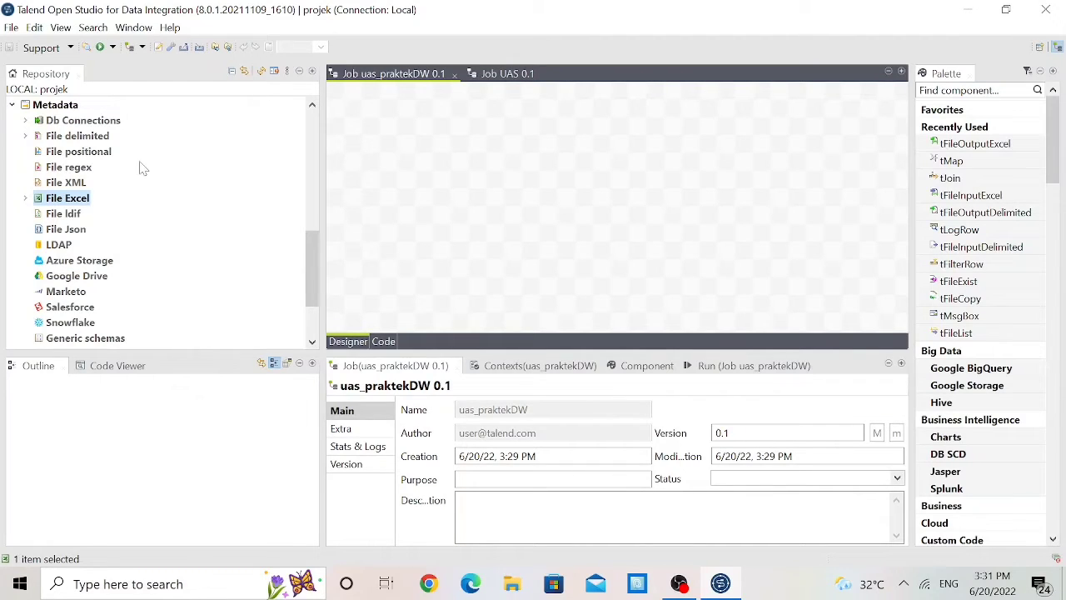
# Add the Mahasiswa01 Excel metadata to the uas_praktekDW job as a tFileInputExcel component
pyautogui.click(26, 198)
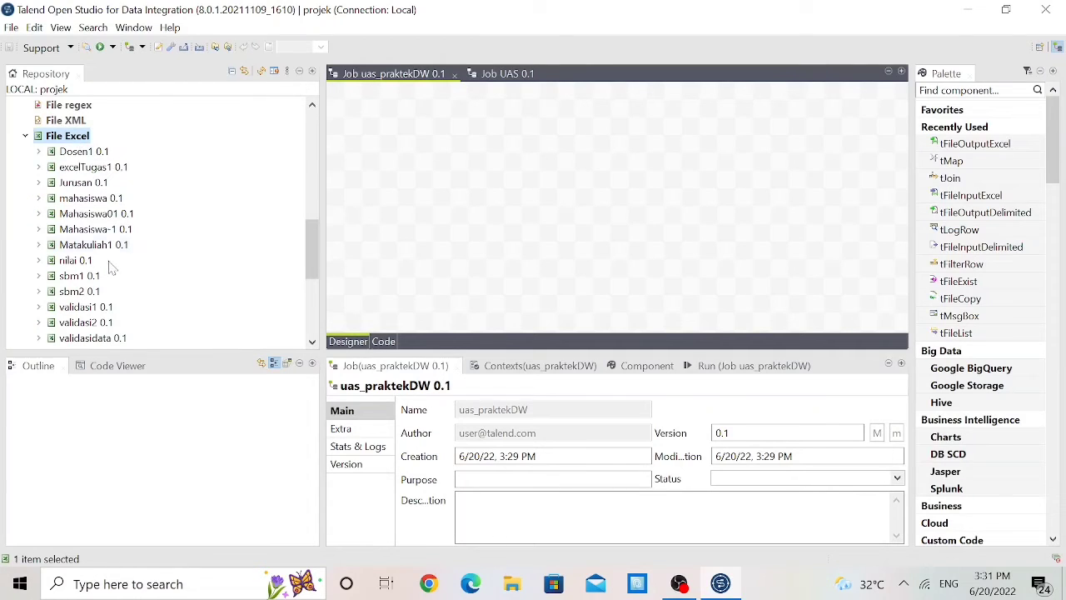
pyautogui.click(93, 198)
pyautogui.scroll(-1, 93, 198)
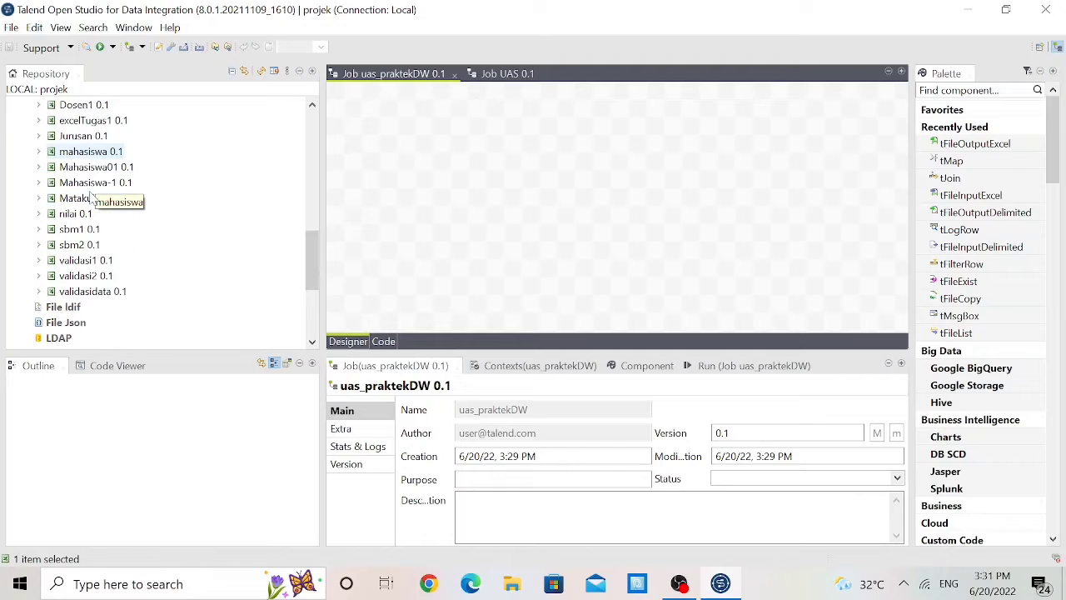
pyautogui.click(100, 170)
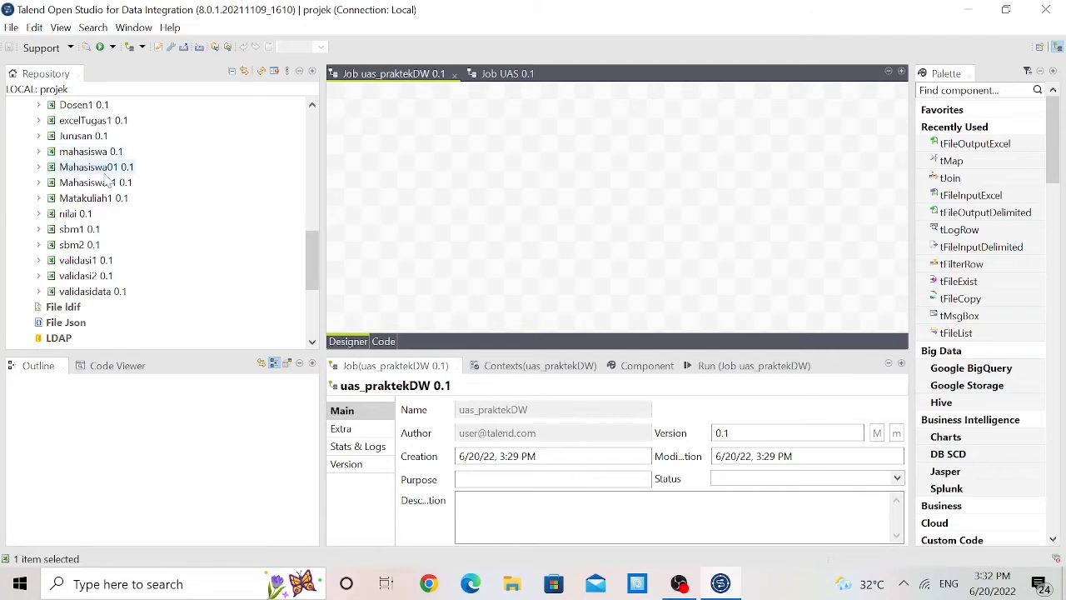
pyautogui.moveTo(131, 171); pyautogui.dragTo(463, 174)
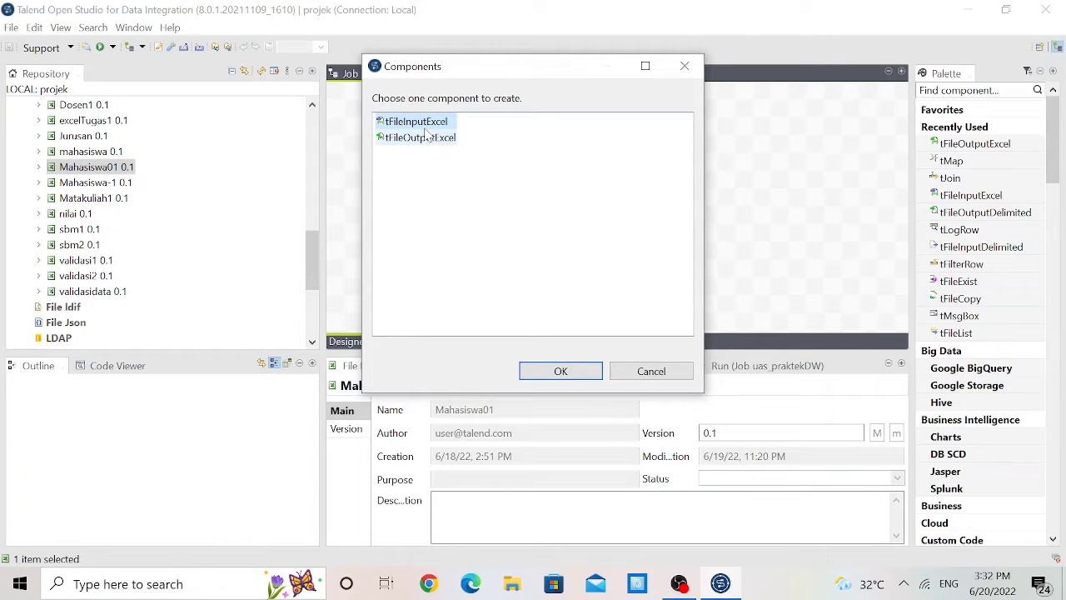
pyautogui.click(543, 373)
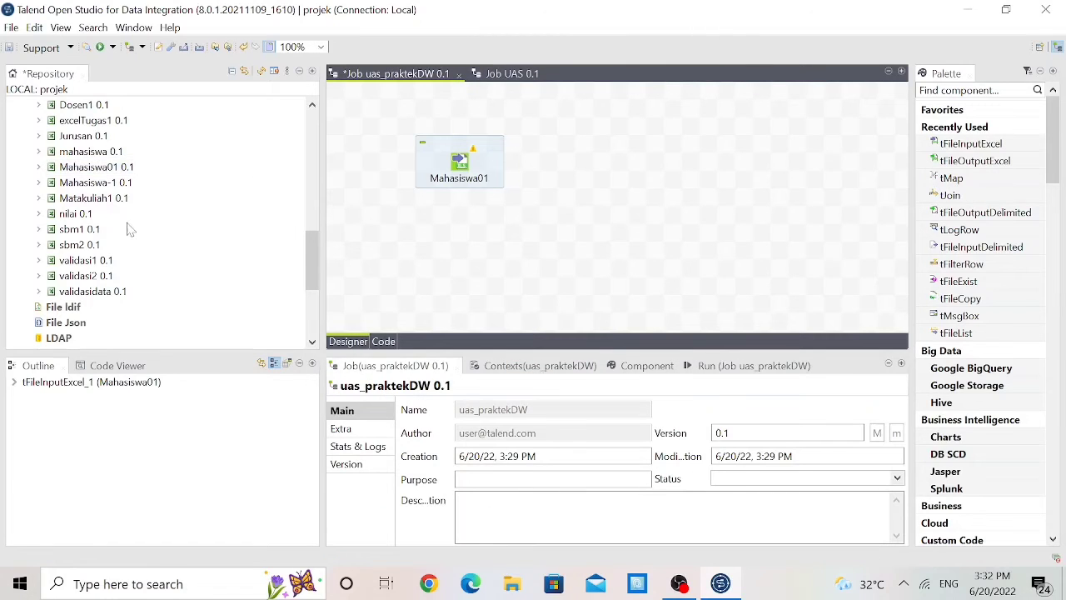
# Add the Matakuliah1 Excel metadata as a tFileInputExcel component and place it below Mahasiswa01 with a gap between them
pyautogui.click(98, 201)
pyautogui.scroll(1, 98, 206)
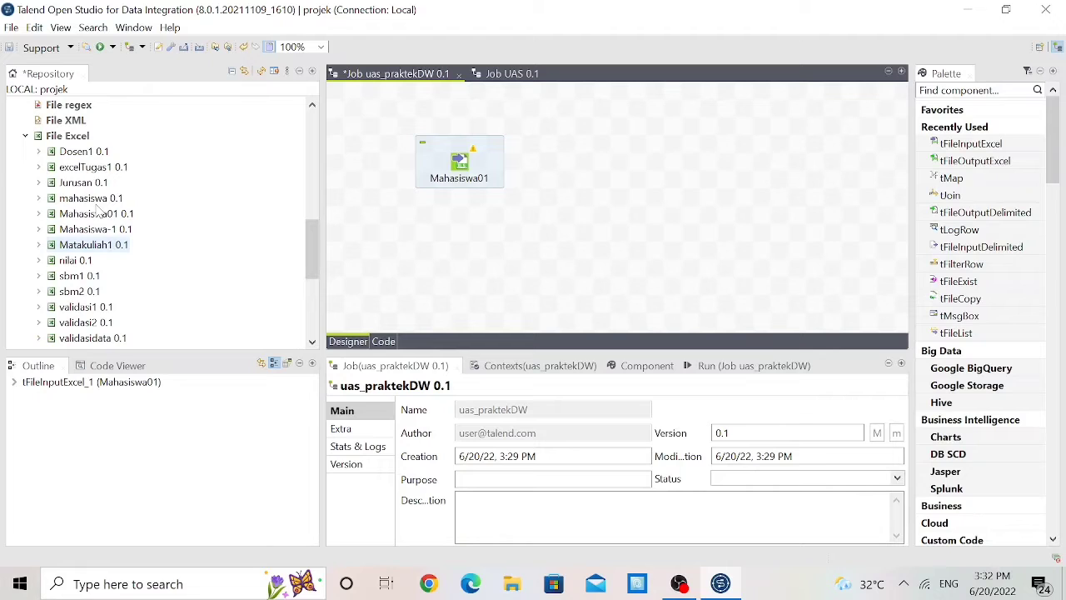
pyautogui.moveTo(93, 247); pyautogui.dragTo(470, 229)
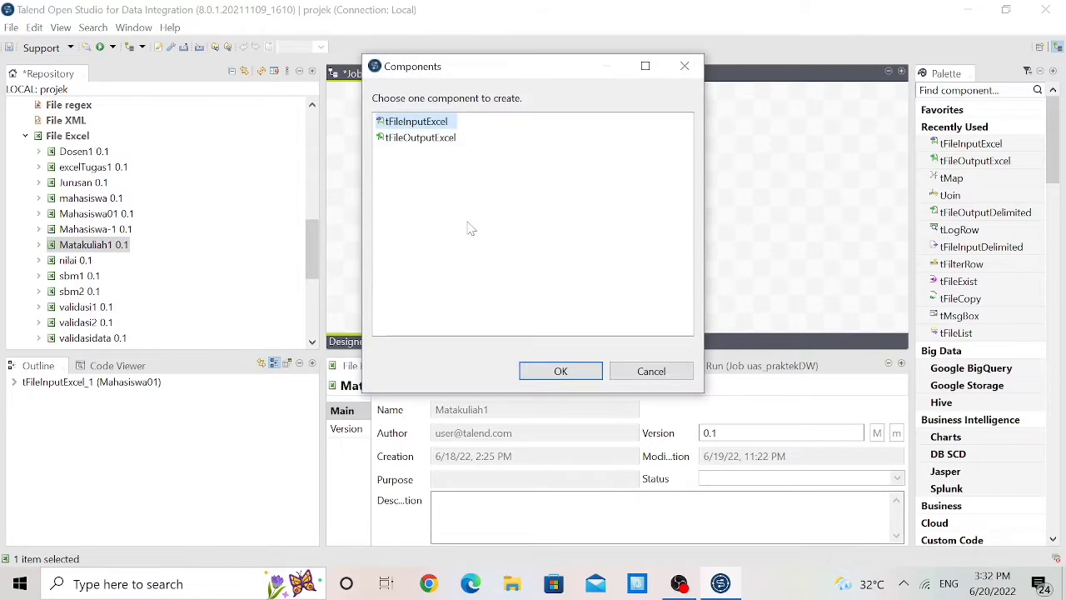
pyautogui.click(539, 379)
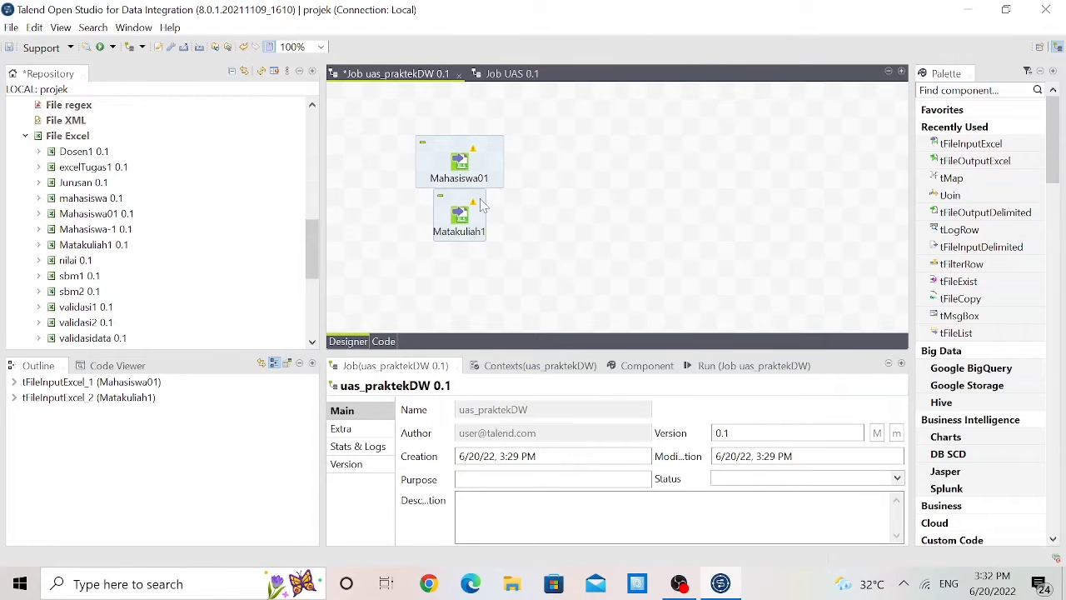
pyautogui.moveTo(481, 206); pyautogui.dragTo(463, 242)
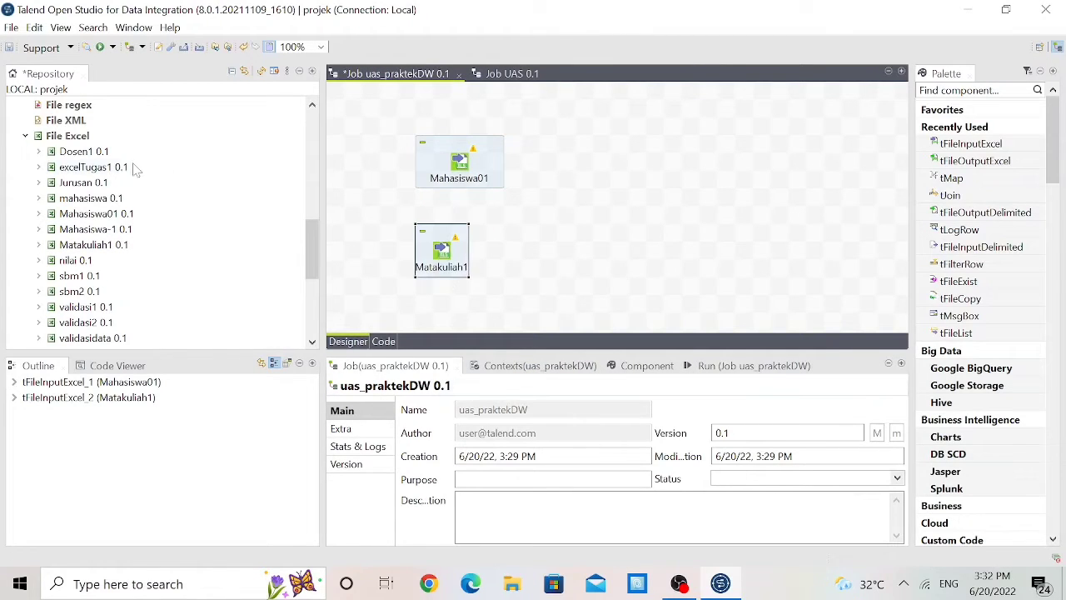
# Add the Dosen1 and Jurusan Excel metadata to the job as tFileInputExcel components
pyautogui.moveTo(83, 151); pyautogui.dragTo(758, 215)
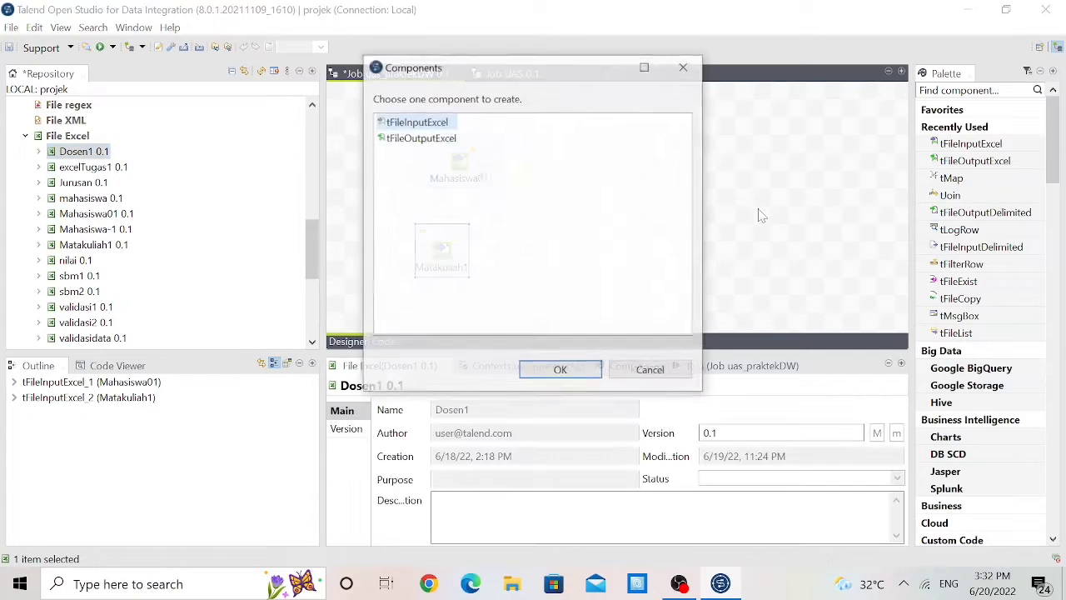
pyautogui.click(542, 372)
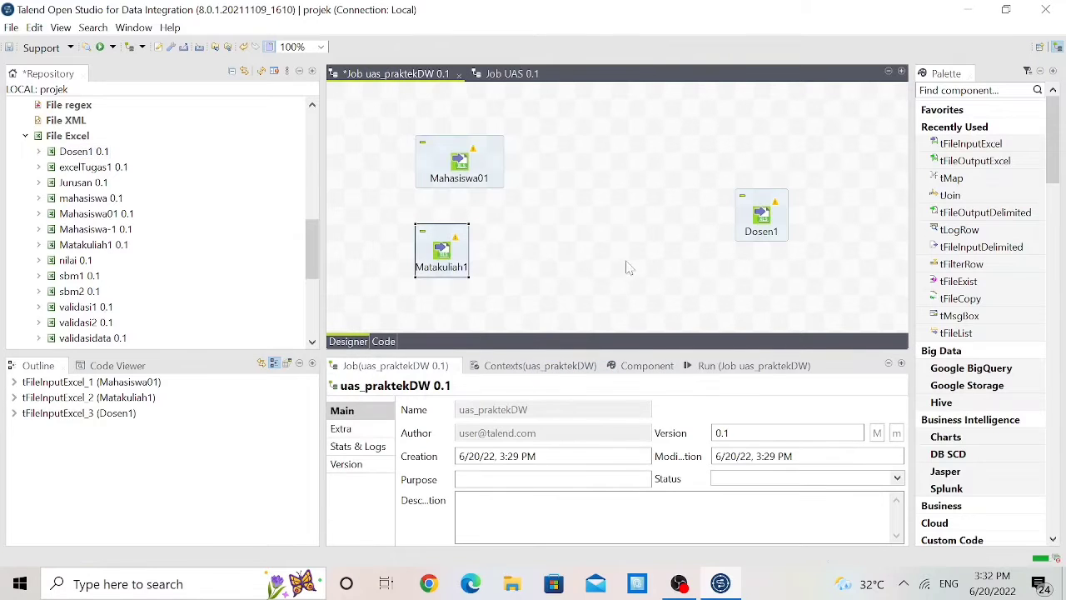
pyautogui.click(675, 161)
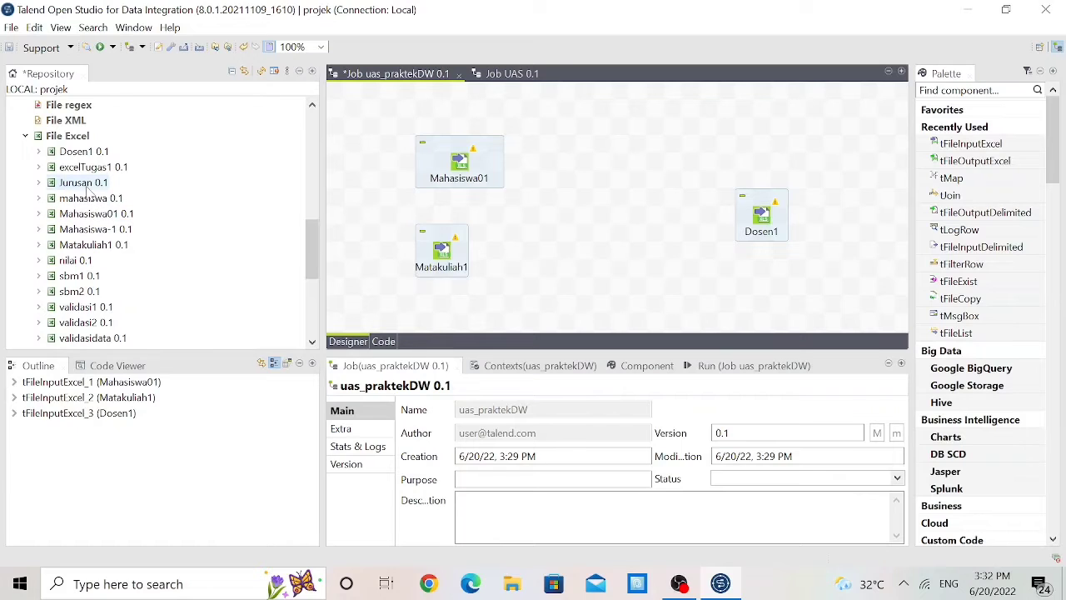
pyautogui.moveTo(83, 183); pyautogui.dragTo(576, 283)
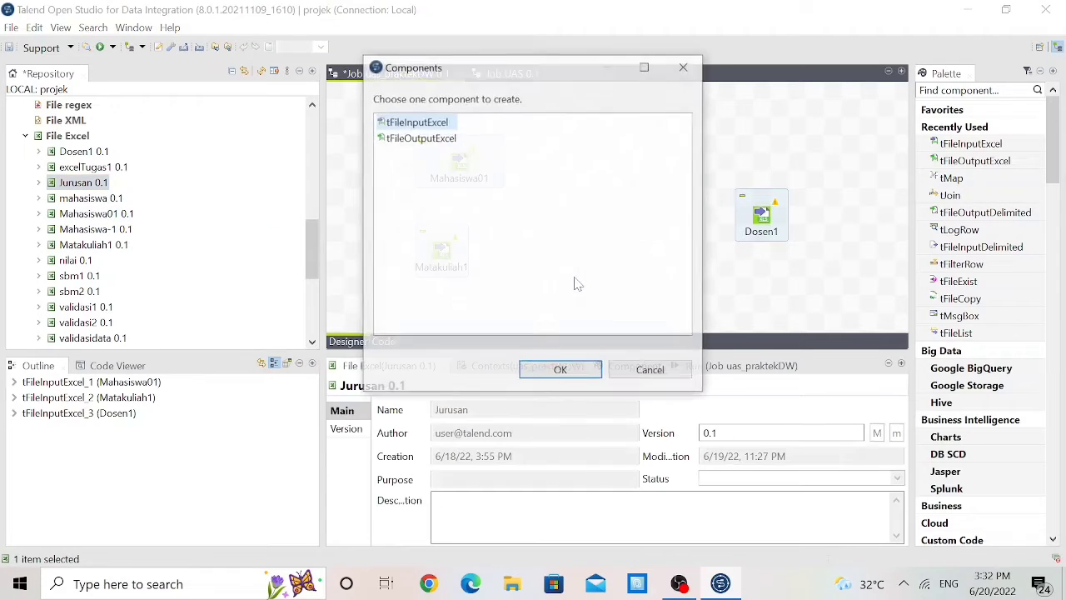
pyautogui.click(552, 375)
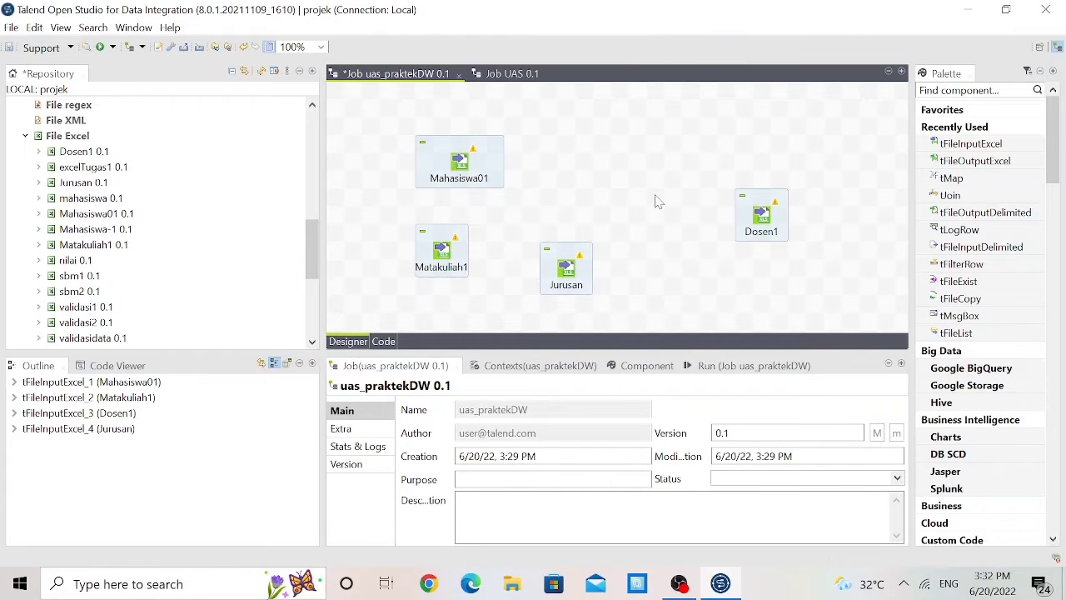
# Stack Dosen1 above Jurusan on the opposite side of the canvas, level with Mahasiswa01 and Matakuliah1, and collapse the Excel metadata list
pyautogui.moveTo(584, 252); pyautogui.dragTo(898, 263)
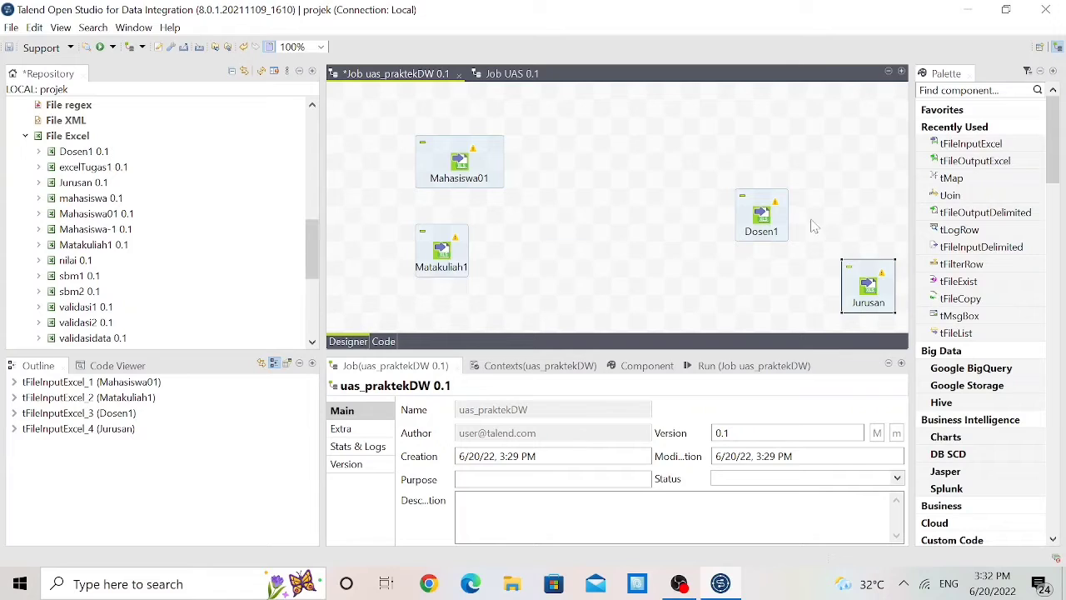
pyautogui.click(761, 197)
pyautogui.moveTo(761, 198); pyautogui.dragTo(870, 148)
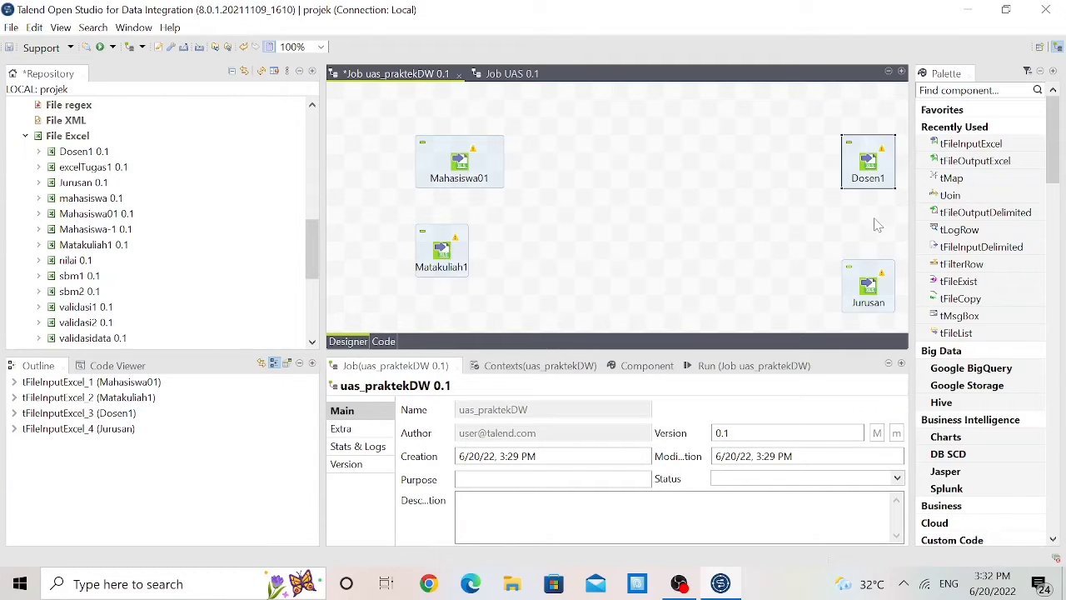
pyautogui.click(875, 269)
pyautogui.moveTo(875, 268); pyautogui.dragTo(876, 234)
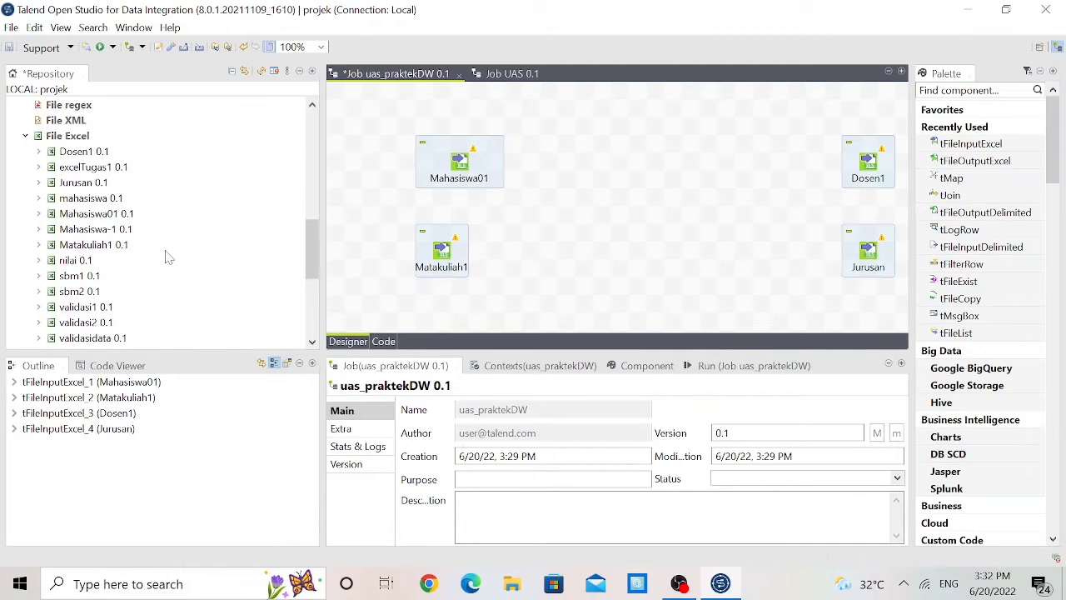
pyautogui.click(26, 136)
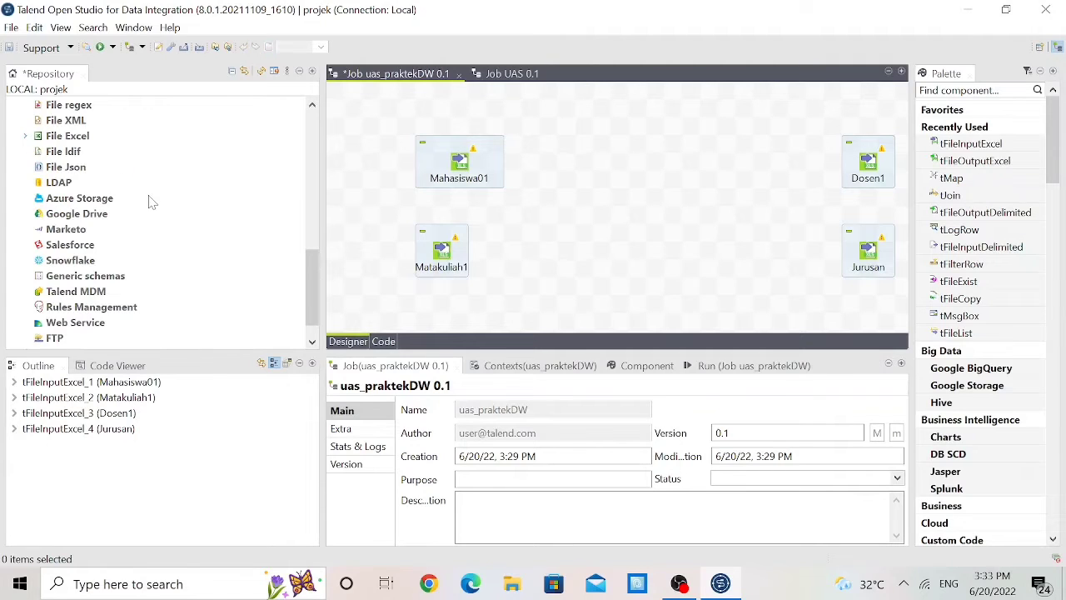
# Add a tJoin component to the canvas and place it just beyond Mahasiswa01 and Matakuliah1, at a height between them
pyautogui.click(560, 210)
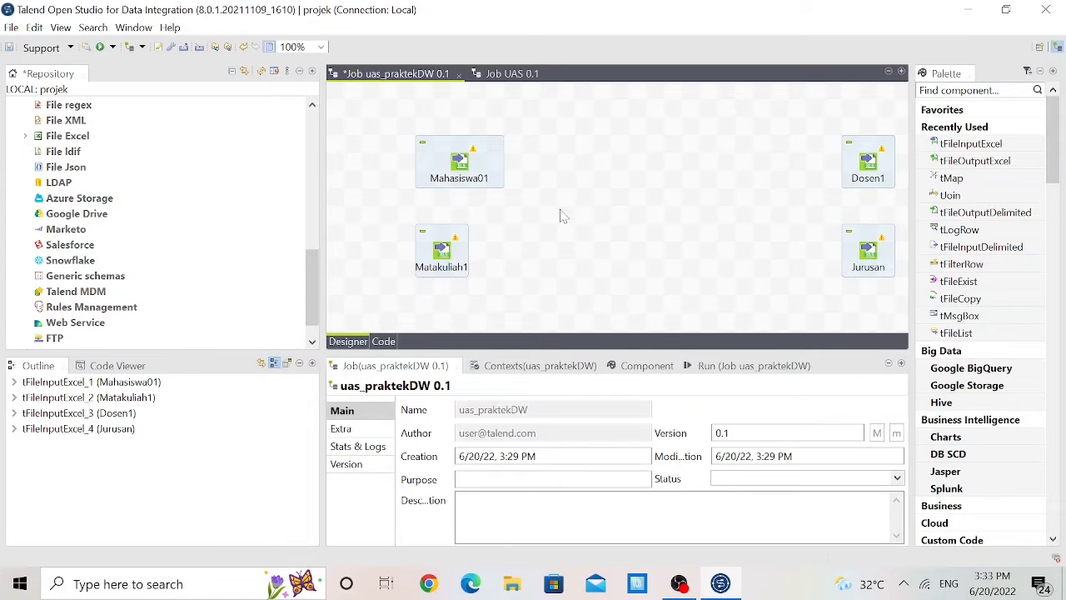
pyautogui.write('tj')
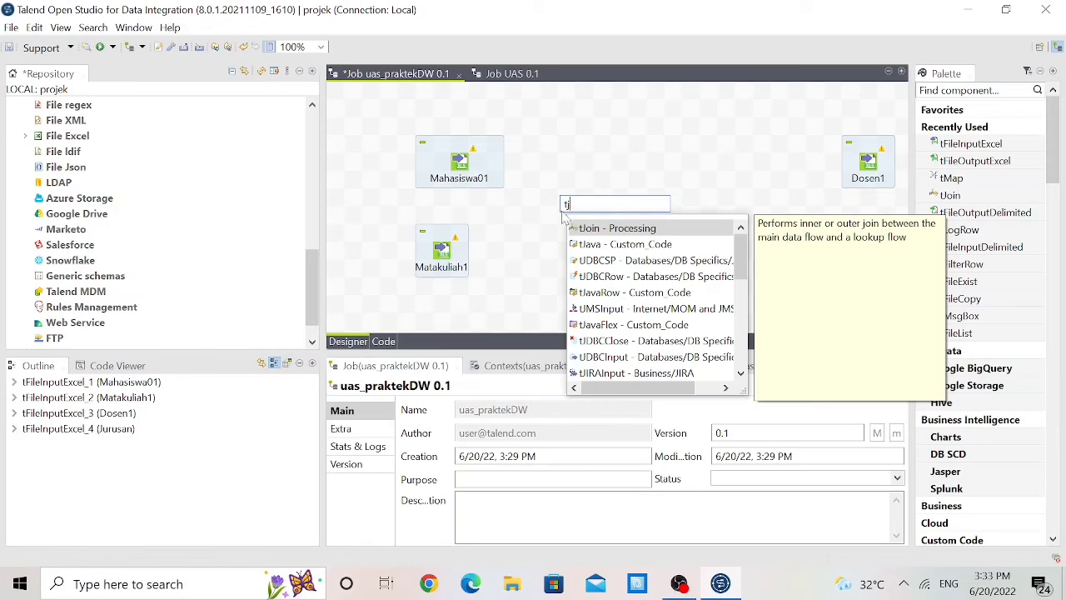
pyautogui.doubleClick(588, 229)
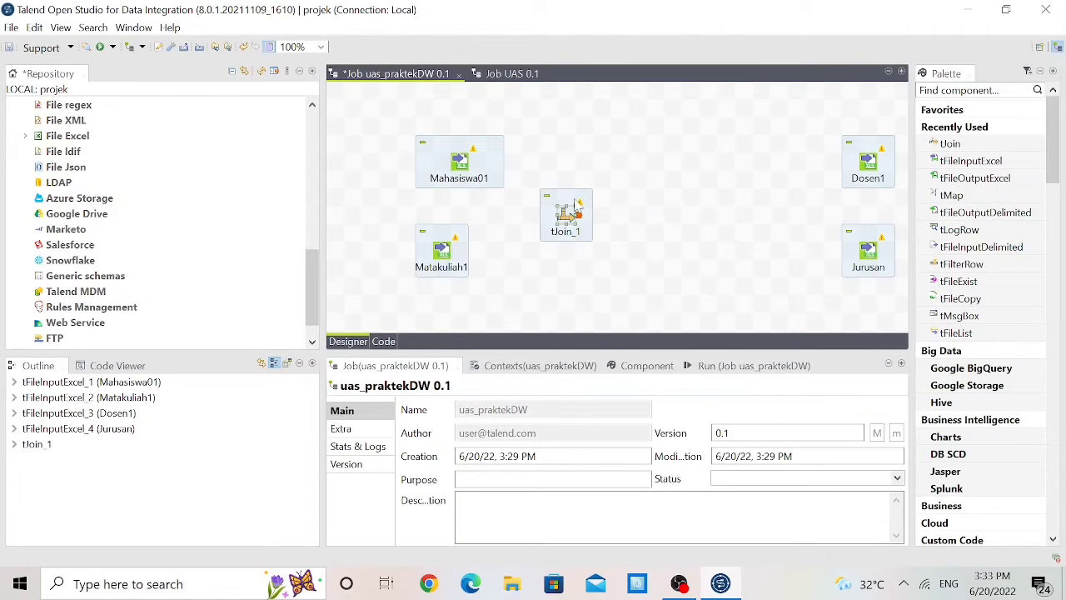
pyautogui.moveTo(574, 201); pyautogui.dragTo(610, 206)
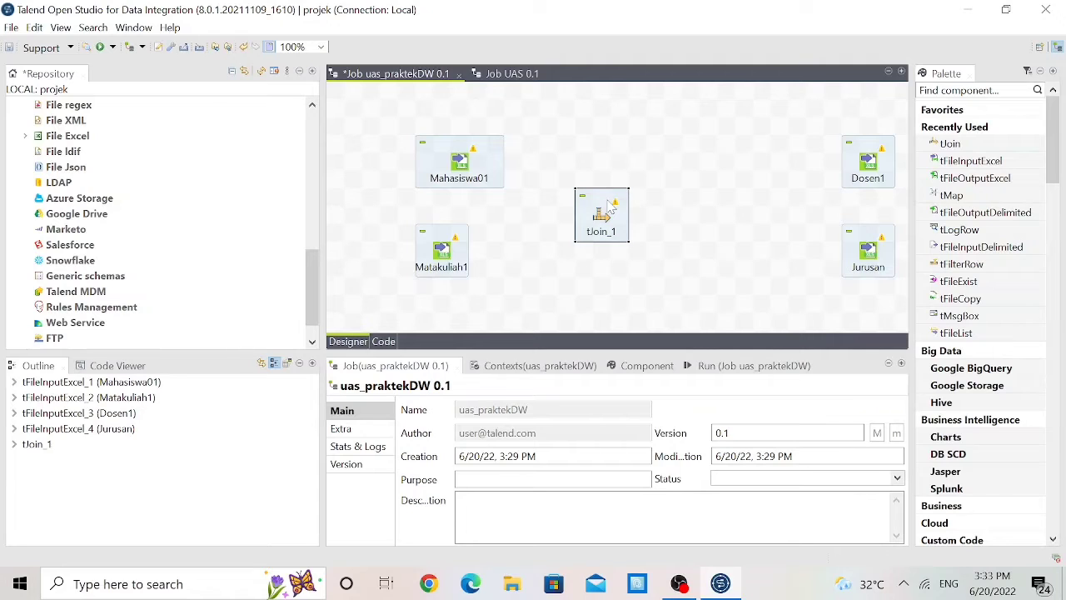
# Add a tFileOutputExcel component and place it between the tJoin component and the Dosen1 and Jurusan inputs
pyautogui.click(678, 223)
pyautogui.write('tf')
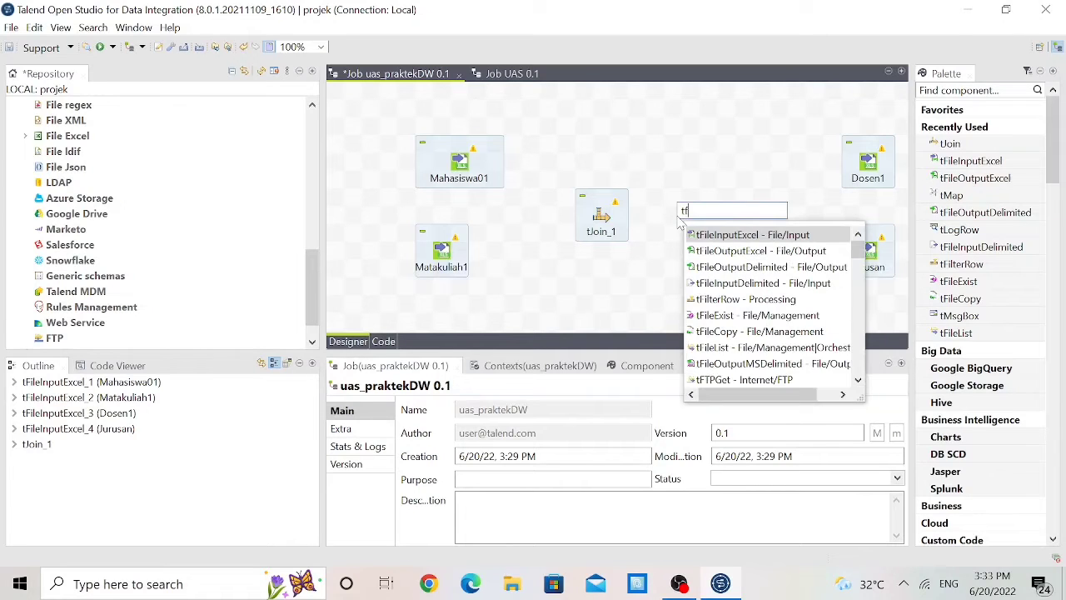
pyautogui.write('ile')
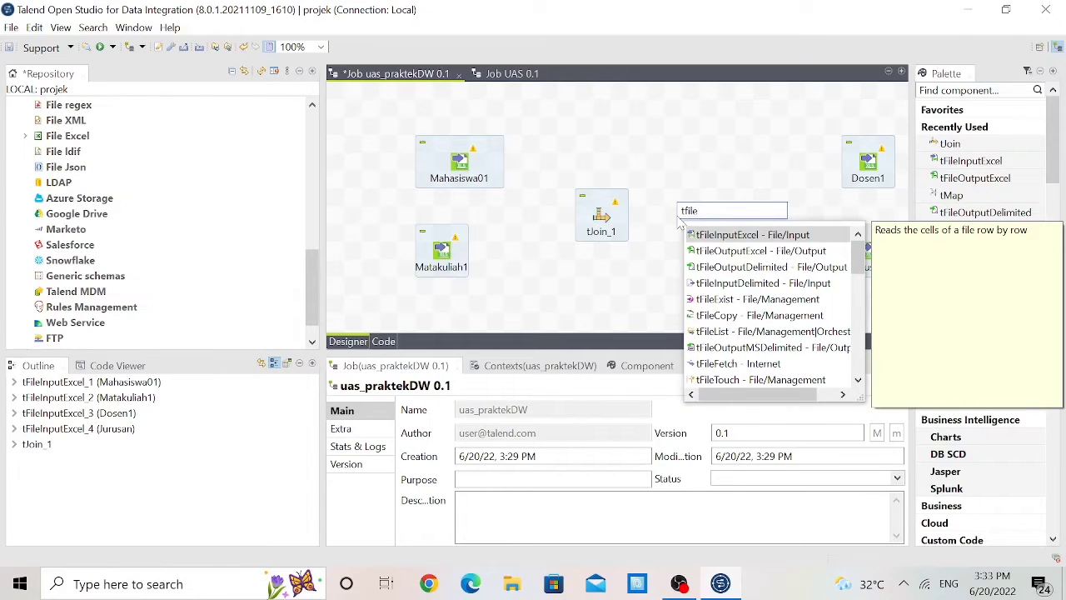
pyautogui.click(713, 254)
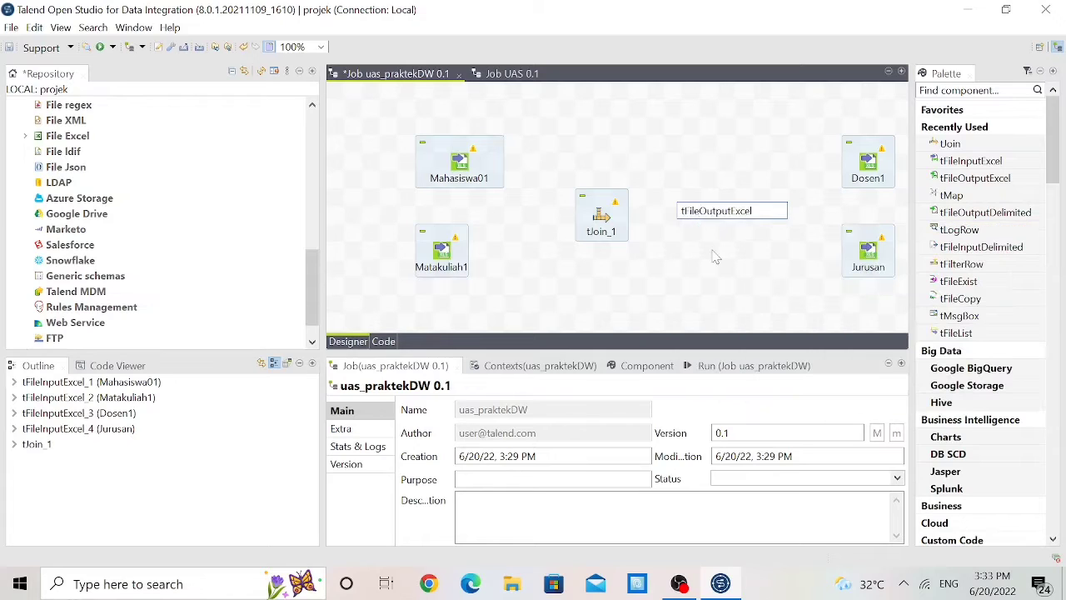
pyautogui.press('Return')
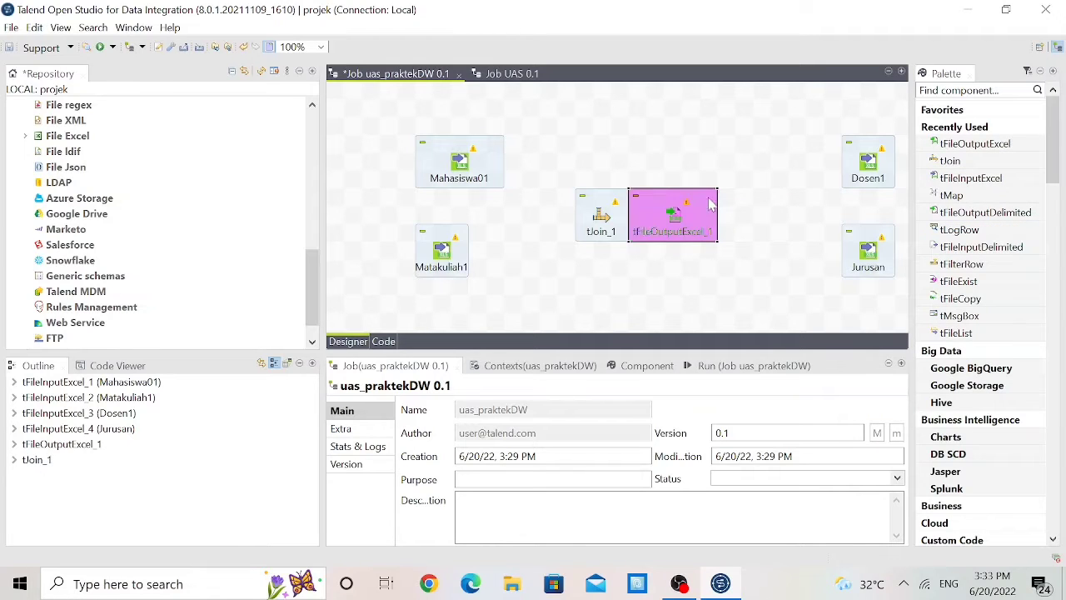
pyautogui.moveTo(709, 203); pyautogui.dragTo(747, 204)
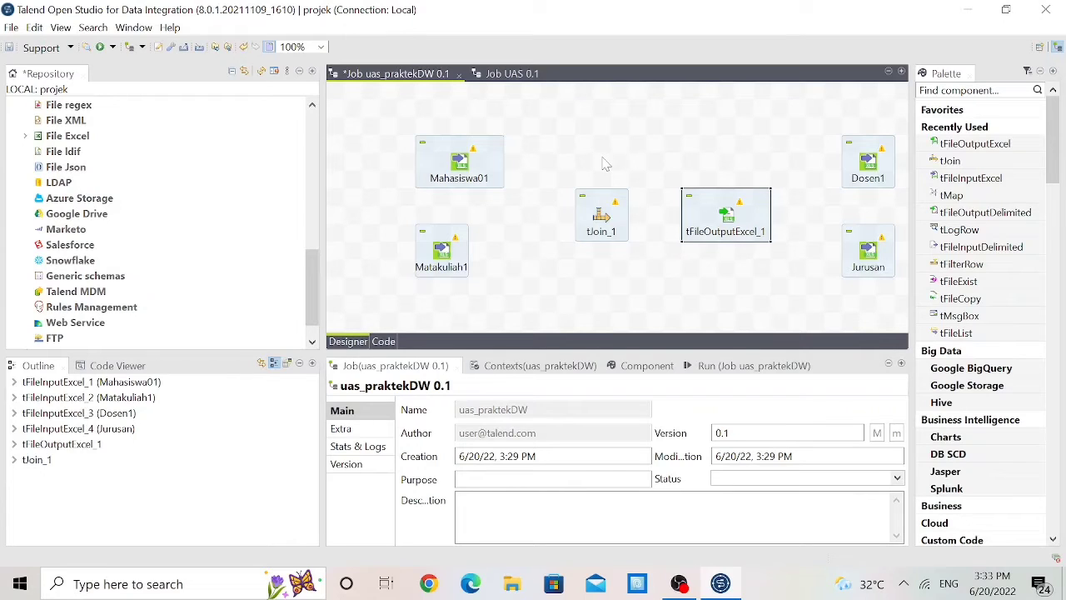
# Connect Mahasiswa01 to the tJoin component with a Main row
pyautogui.click(463, 164)
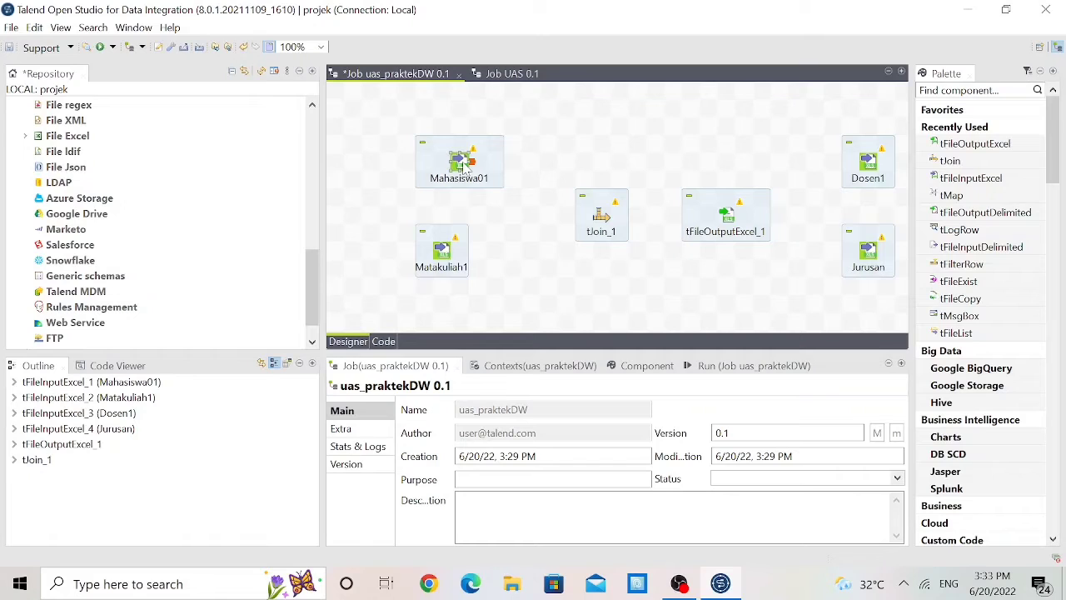
pyautogui.rightClick(465, 166)
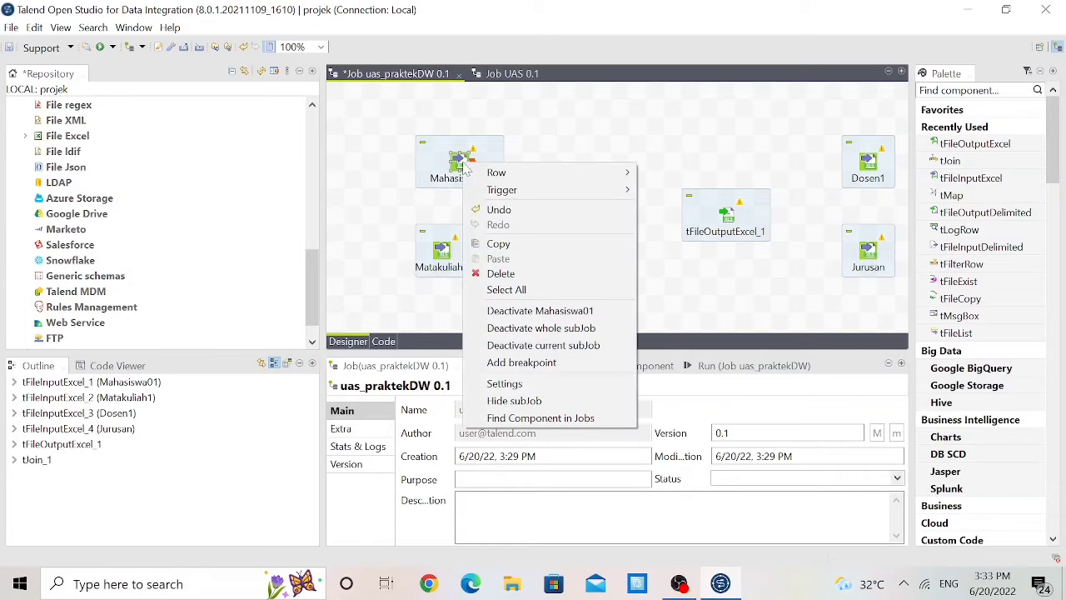
pyautogui.moveTo(499, 175)
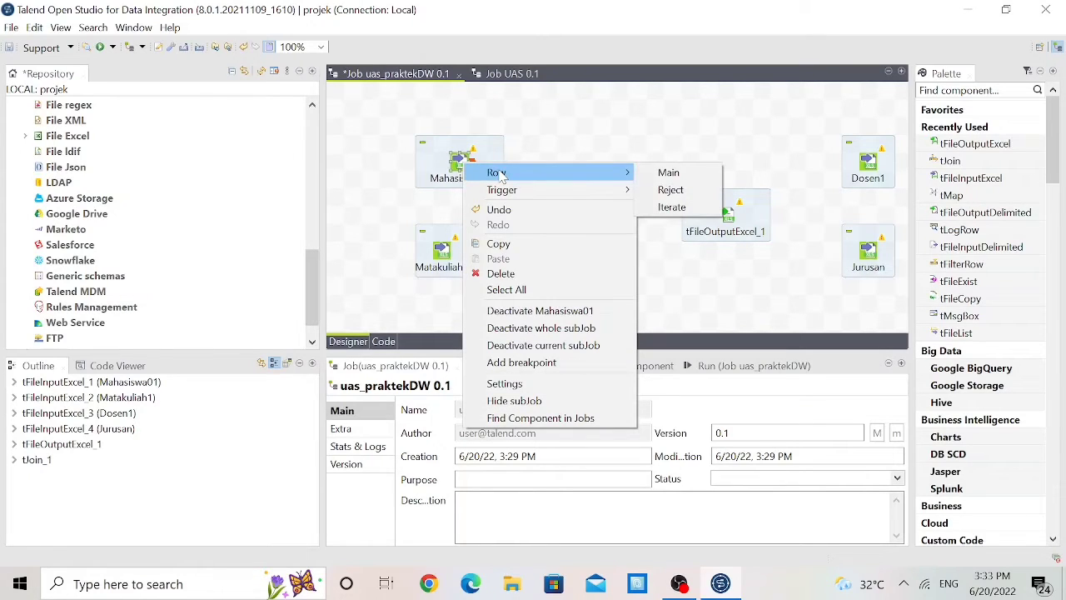
pyautogui.click(667, 172)
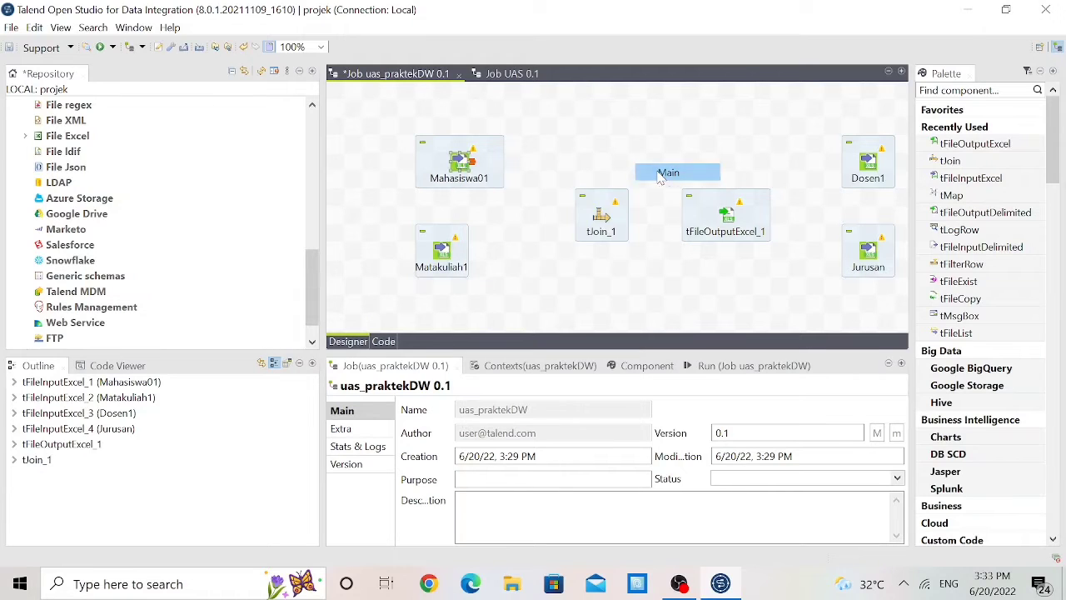
pyautogui.click(605, 216)
# Move Matakuliah1 slightly lower, clear of the Mahasiswa01 subjob, and connect it to tJoin_1 with a Main row as the lookup input
pyautogui.click(457, 260)
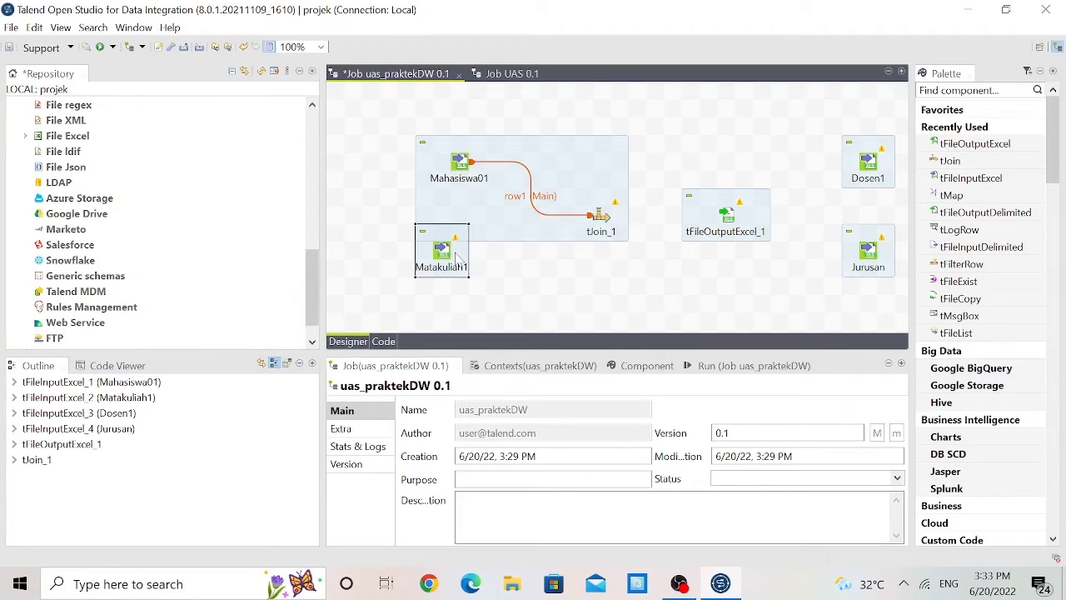
pyautogui.moveTo(456, 260); pyautogui.dragTo(463, 287)
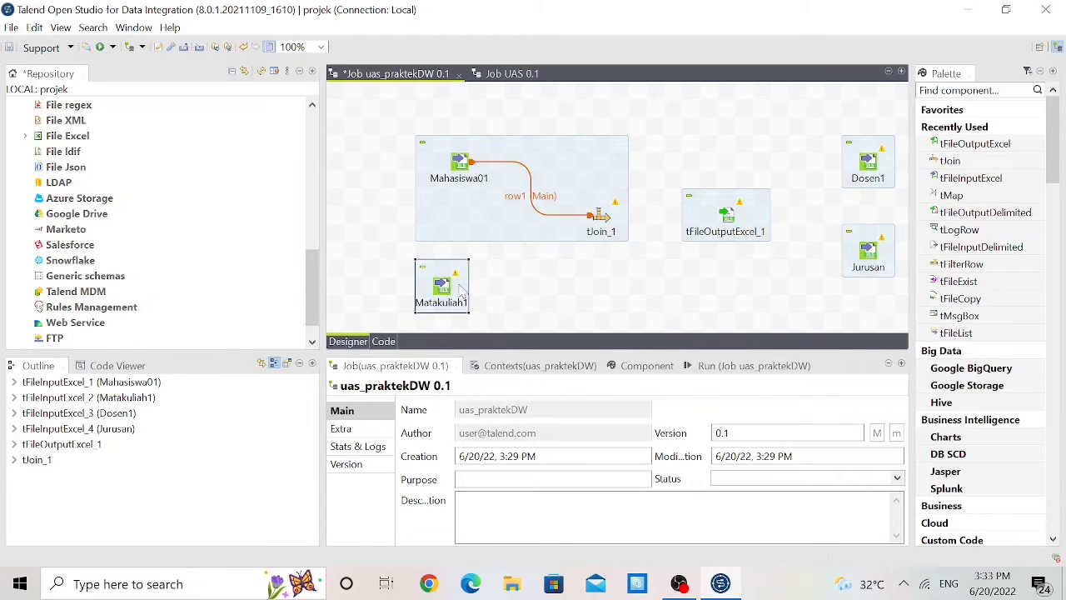
pyautogui.rightClick(444, 288)
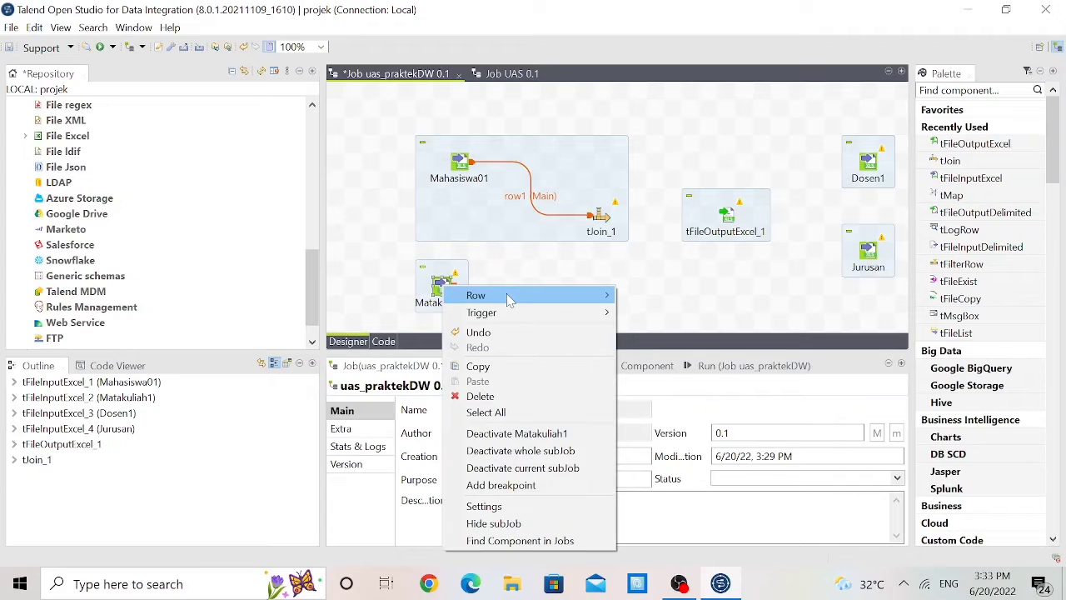
pyautogui.moveTo(509, 298)
pyautogui.click(674, 297)
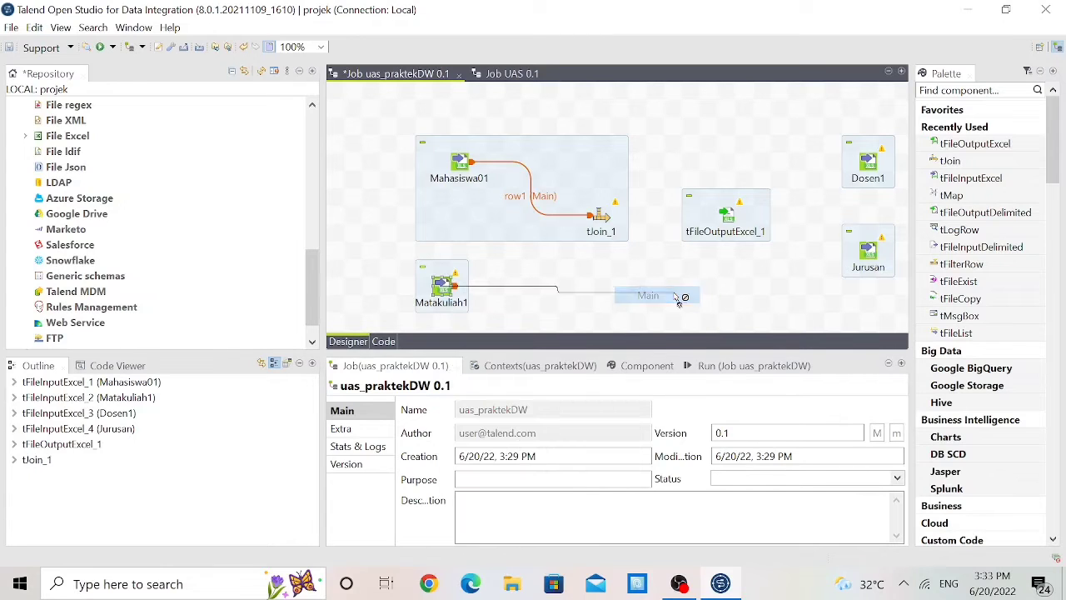
pyautogui.click(600, 219)
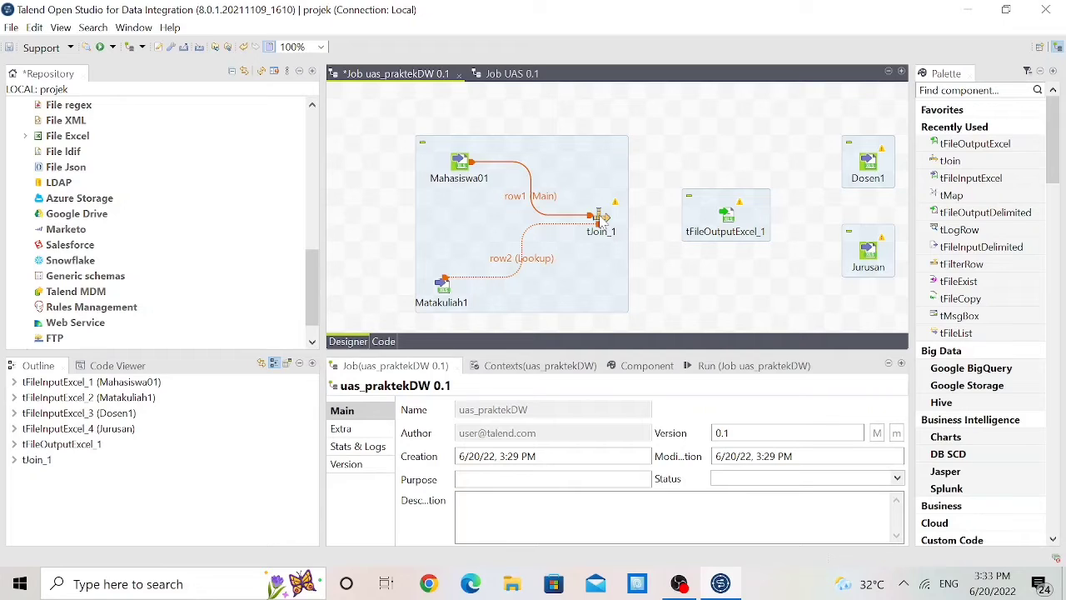
# Connect tJoin_1 to tFileOutputExcel_1 with a Main row
pyautogui.click(602, 217)
pyautogui.rightClick(601, 217)
pyautogui.moveTo(657, 229)
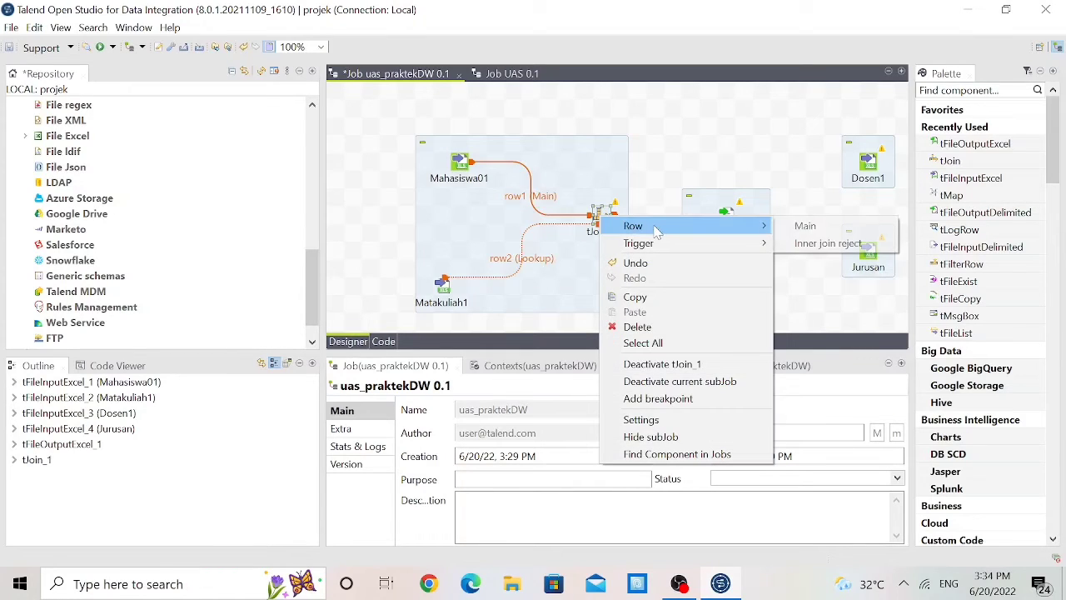
pyautogui.click(783, 228)
pyautogui.click(728, 216)
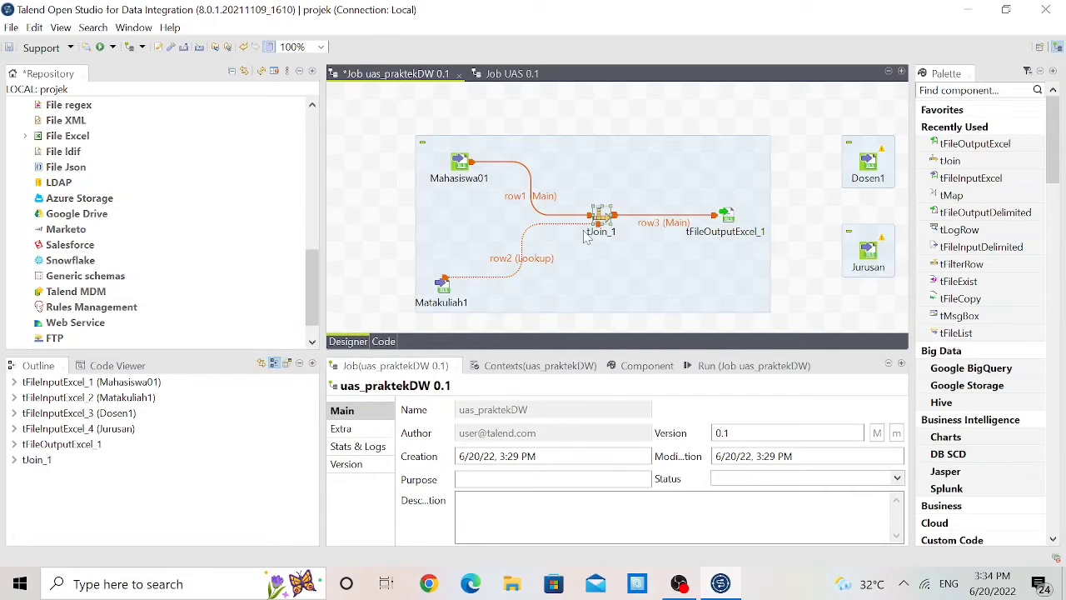
# Set both the property type and the schema of the Mahasiswa01 input to Built-In
pyautogui.click(461, 164)
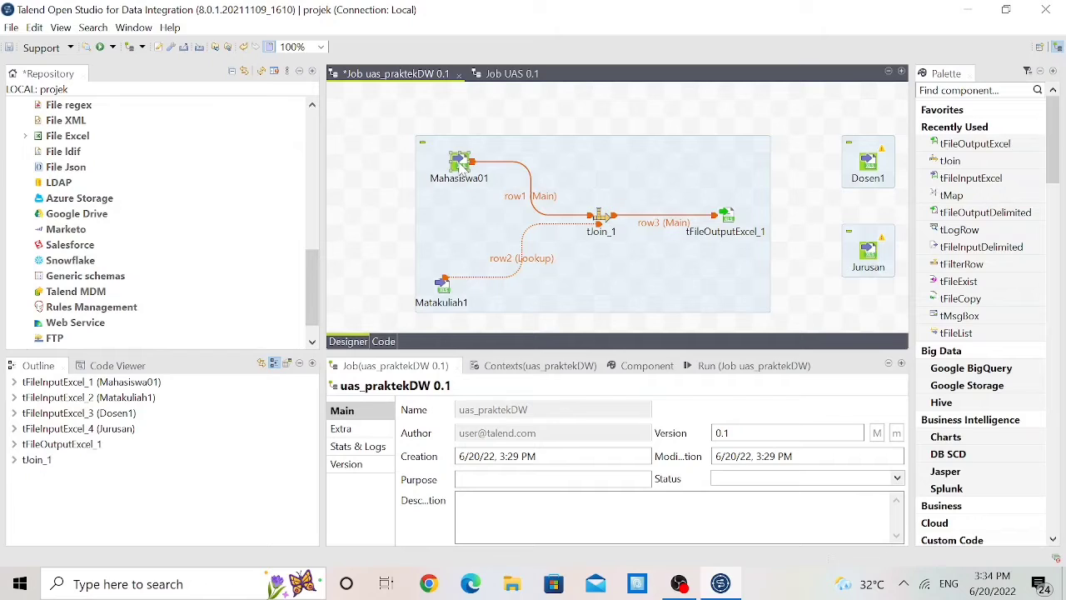
pyautogui.click(628, 368)
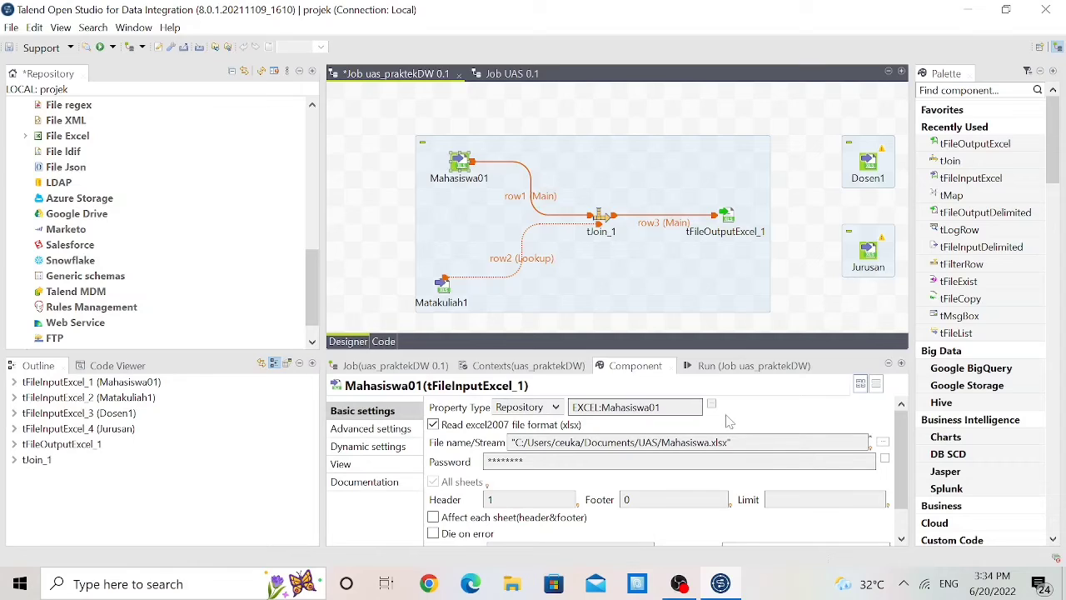
pyautogui.click(555, 407)
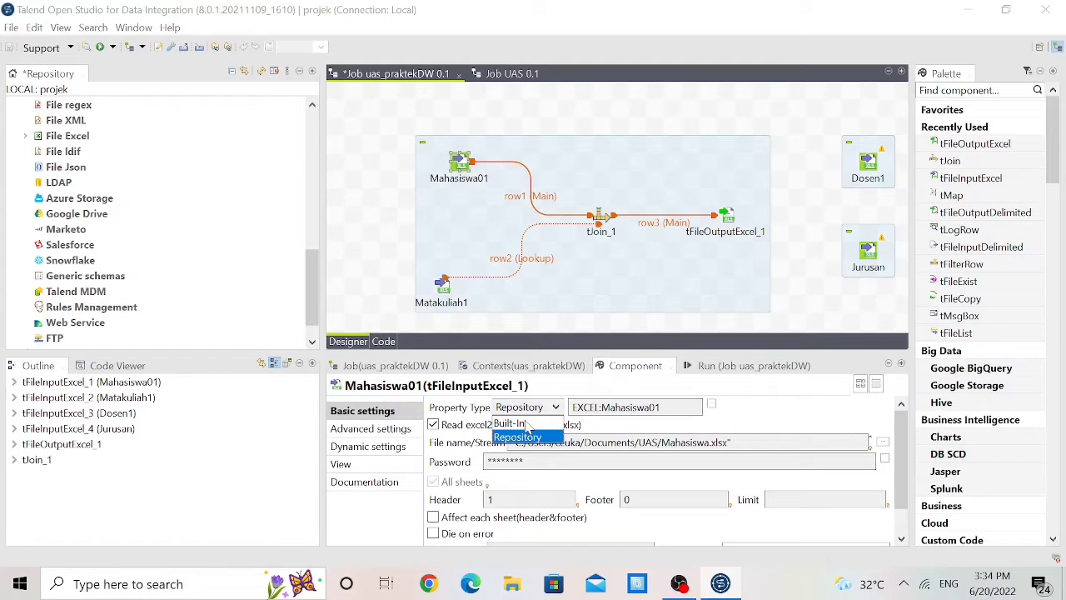
pyautogui.click(524, 424)
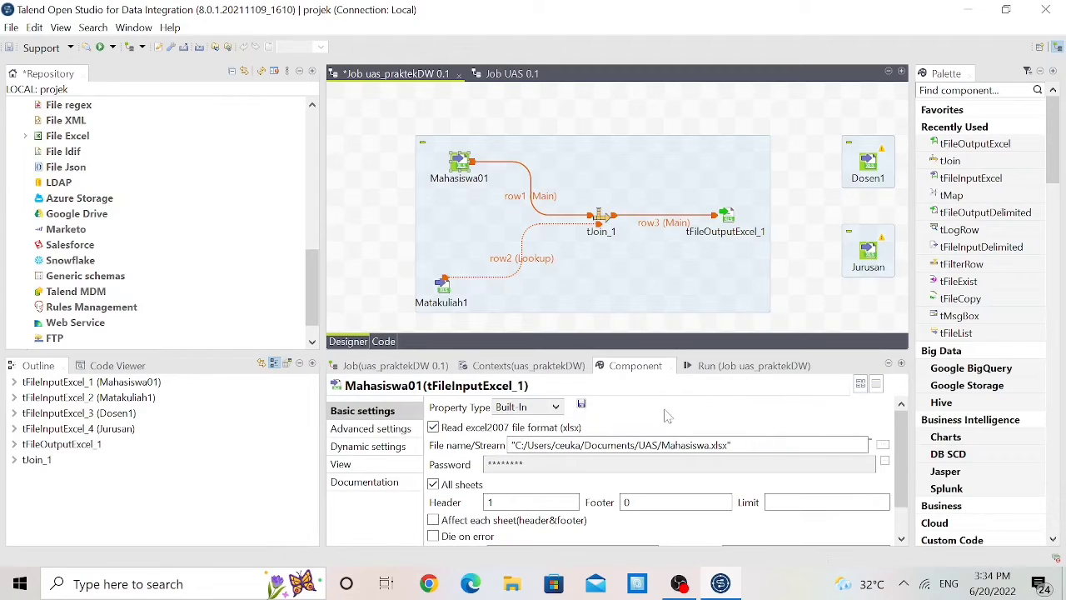
pyautogui.scroll(-1, 666, 414)
pyautogui.scroll(-1, 666, 414)
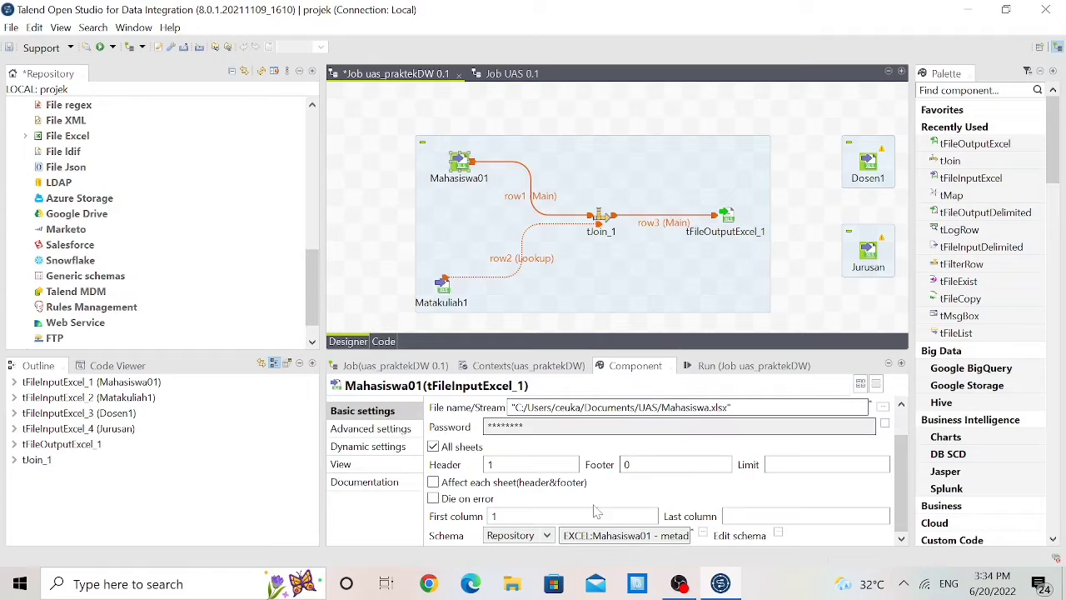
pyautogui.click(549, 537)
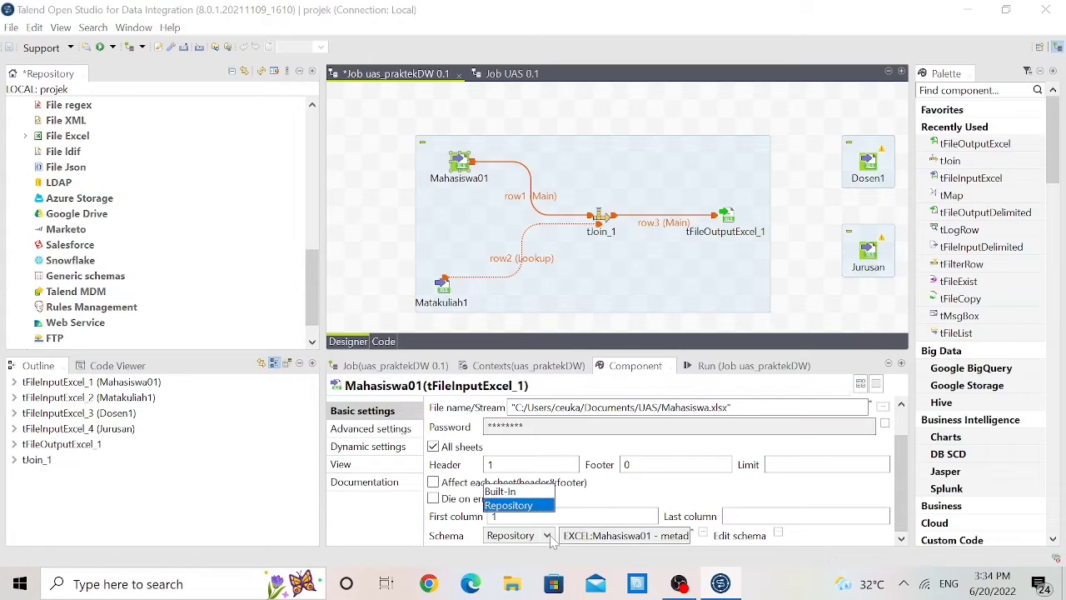
pyautogui.click(518, 493)
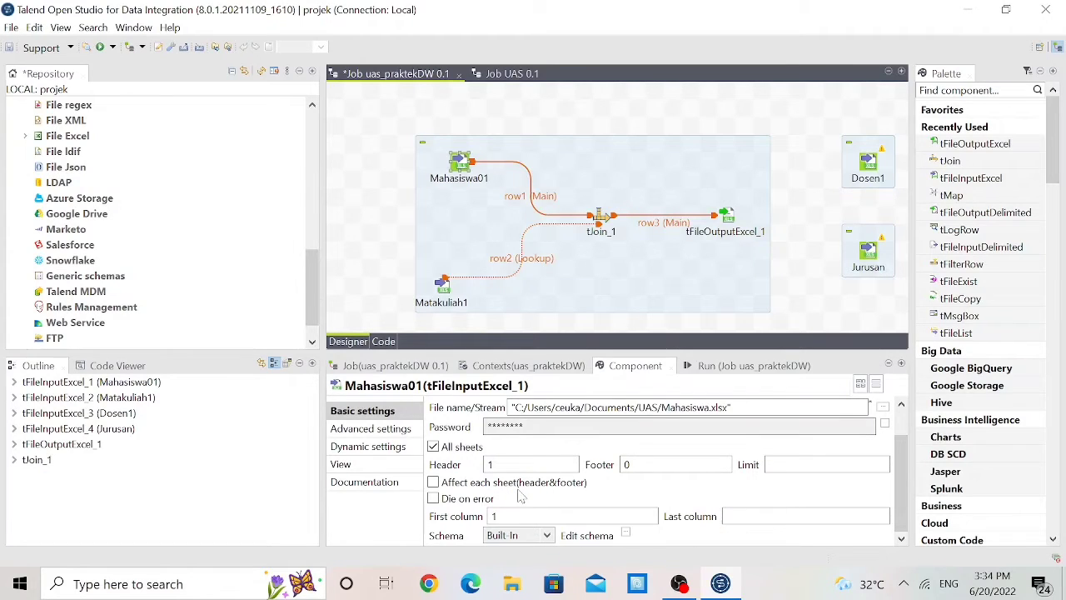
pyautogui.scroll(1, 648, 490)
pyautogui.scroll(1, 648, 489)
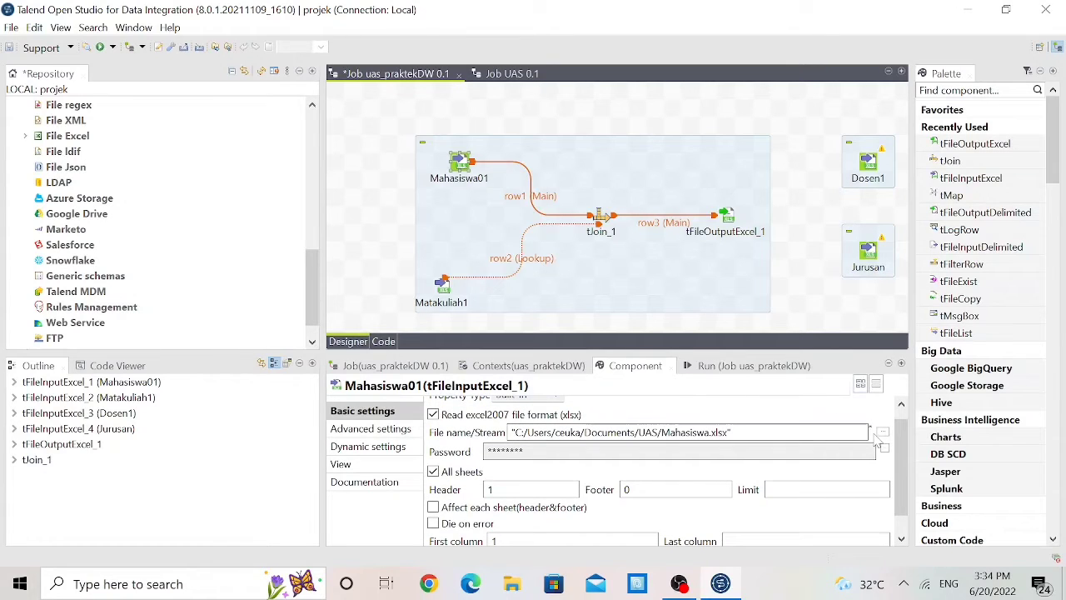
# Set both the property type and the schema of the Matakuliah1 input to Built-In
pyautogui.click(442, 284)
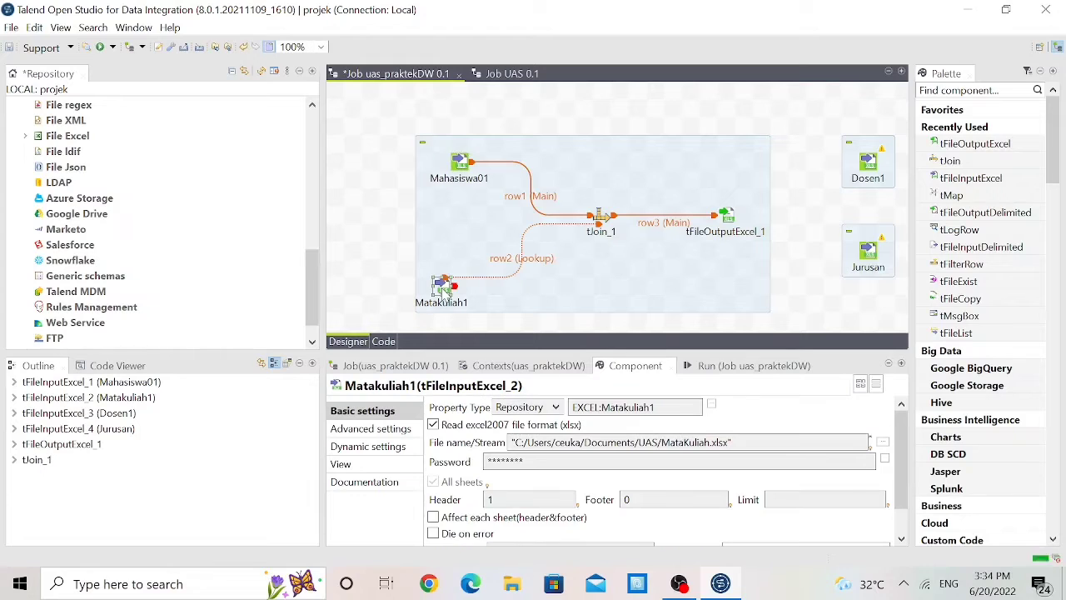
pyautogui.click(557, 408)
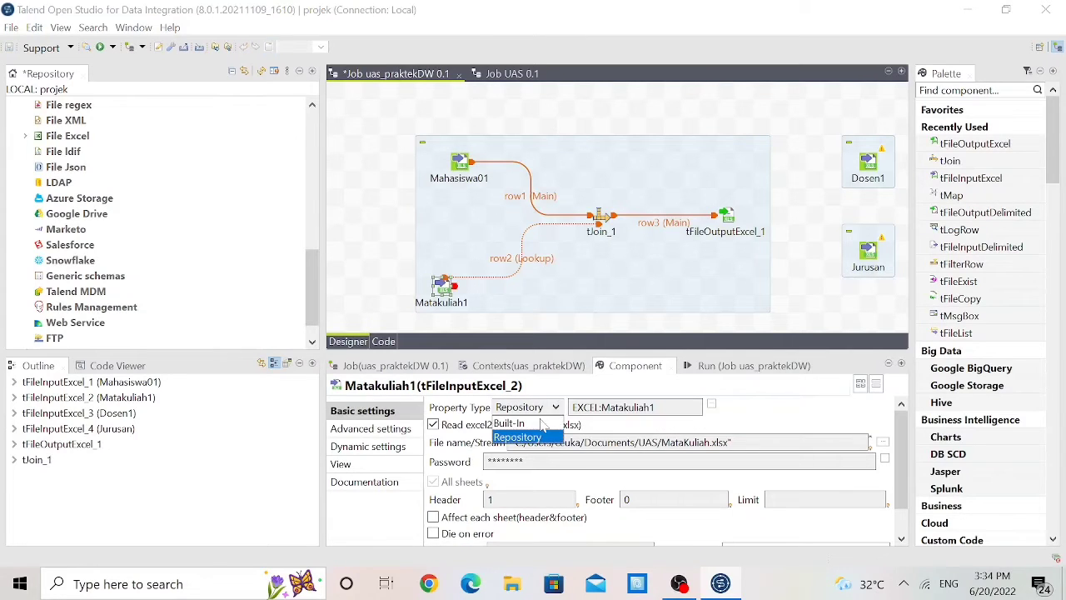
pyautogui.click(528, 423)
pyautogui.scroll(-1, 602, 486)
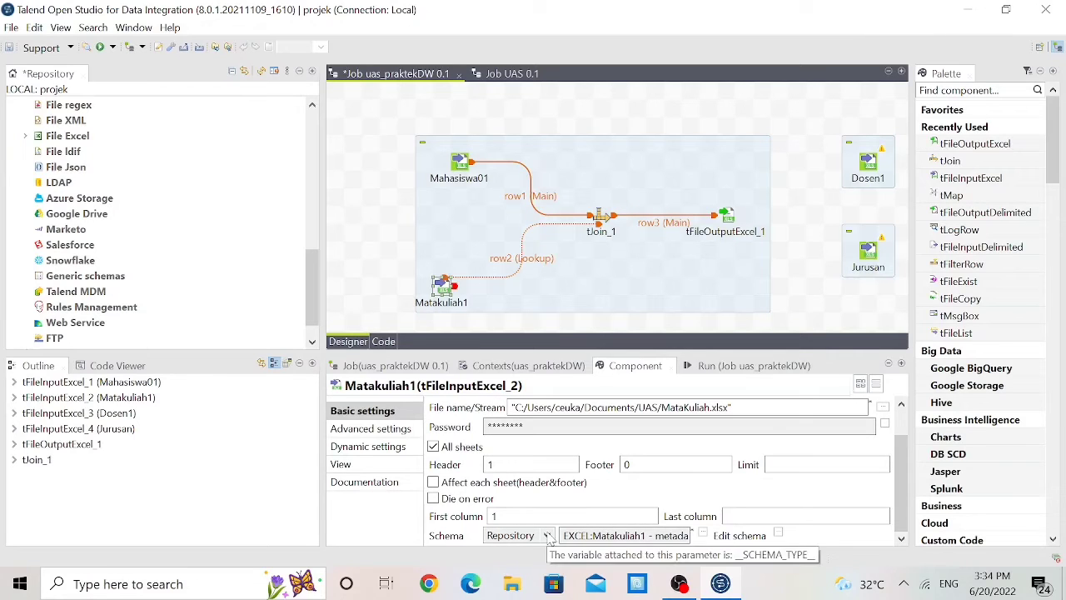
pyautogui.click(547, 535)
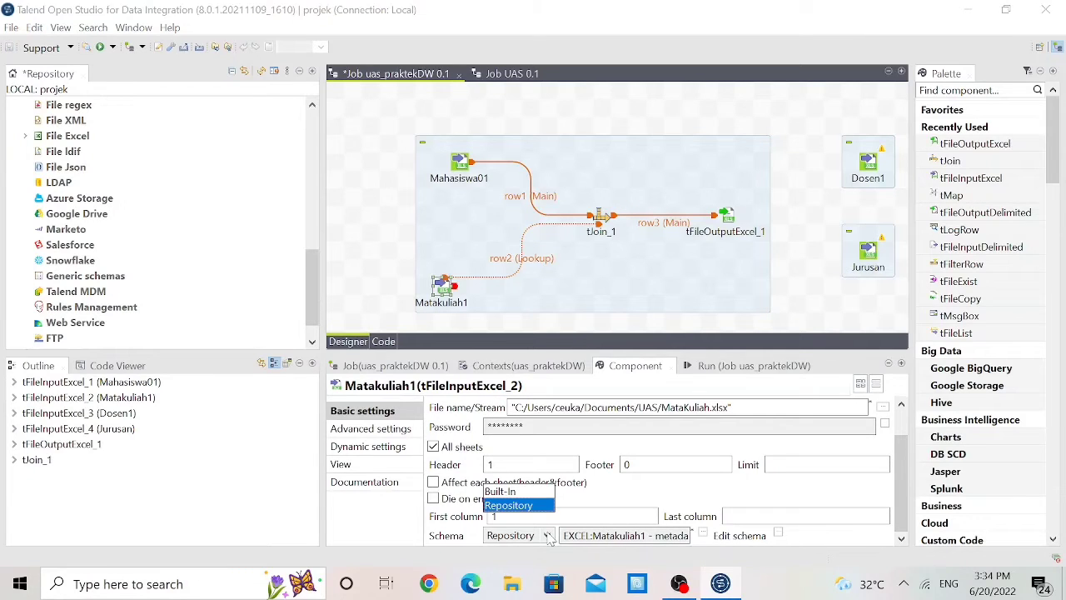
pyautogui.click(519, 493)
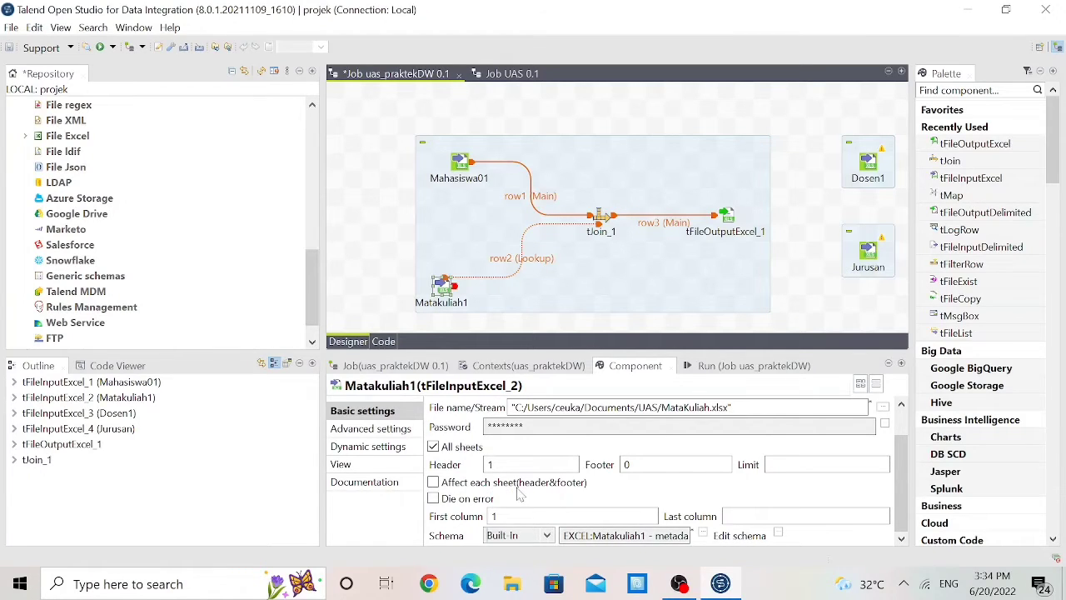
# Edit the tJoin_1 schema and copy all columns of tFileInputExcel_1 to the output schema
pyautogui.click(603, 218)
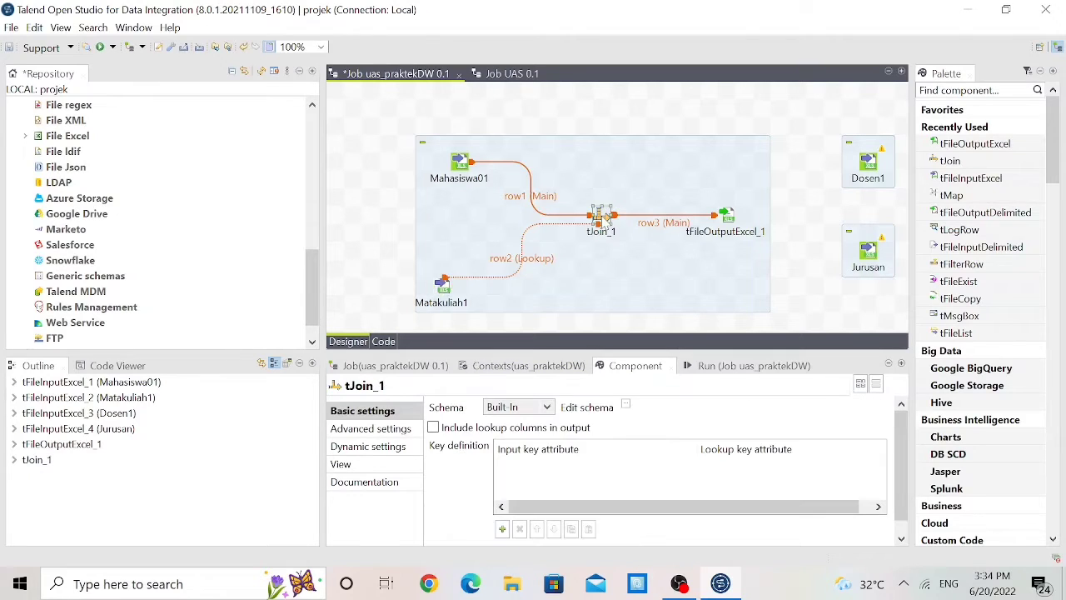
pyautogui.click(625, 405)
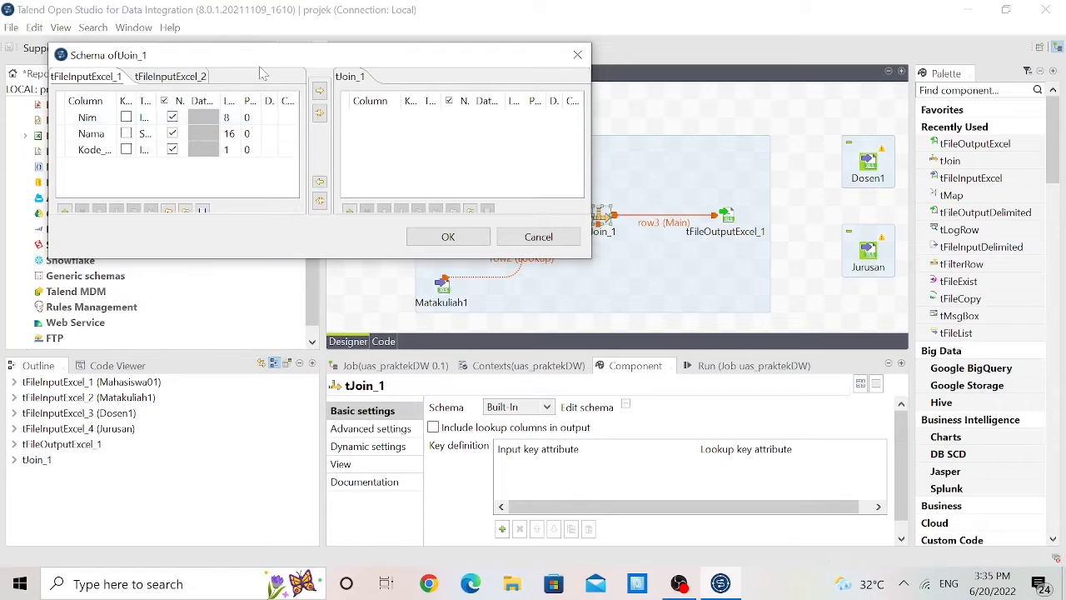
pyautogui.click(321, 114)
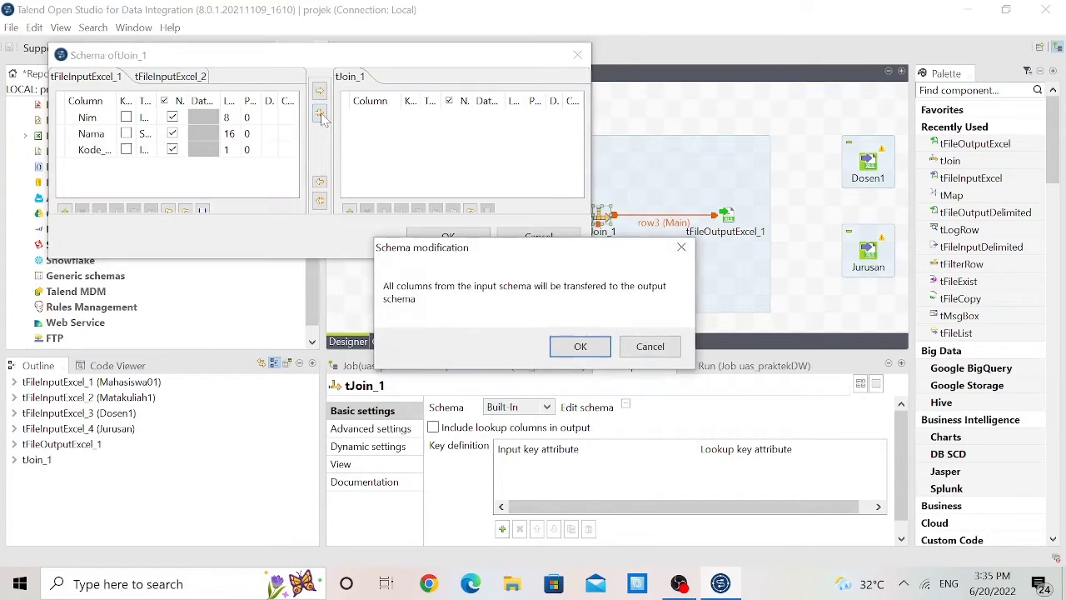
pyautogui.click(579, 347)
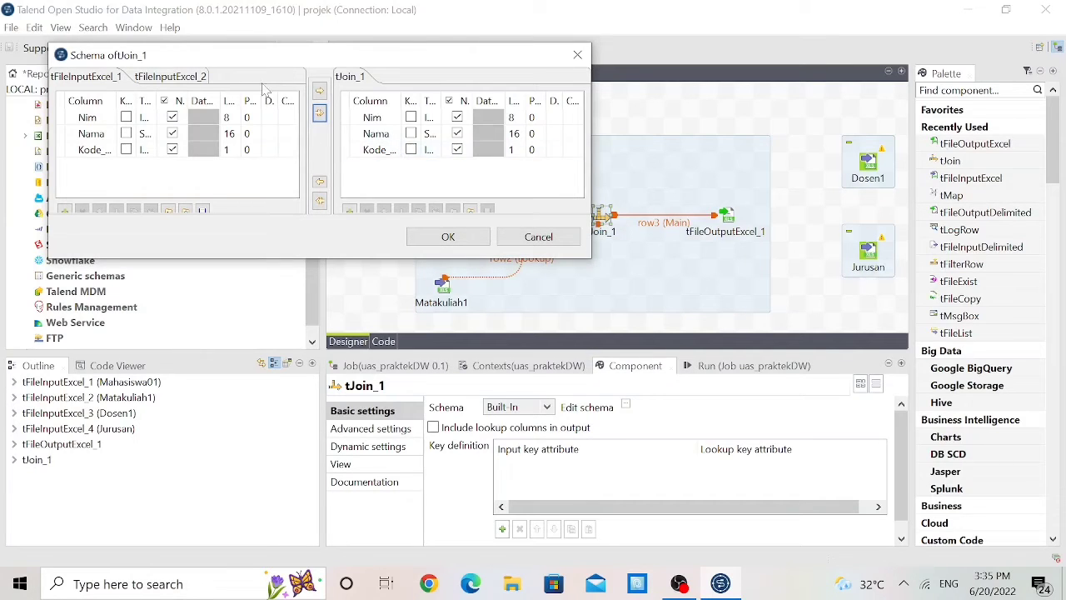
# Copy the Mata_... and SKS columns of tFileInputExcel_2 to the tJoin_1 output schema and accept the schema
pyautogui.click(193, 76)
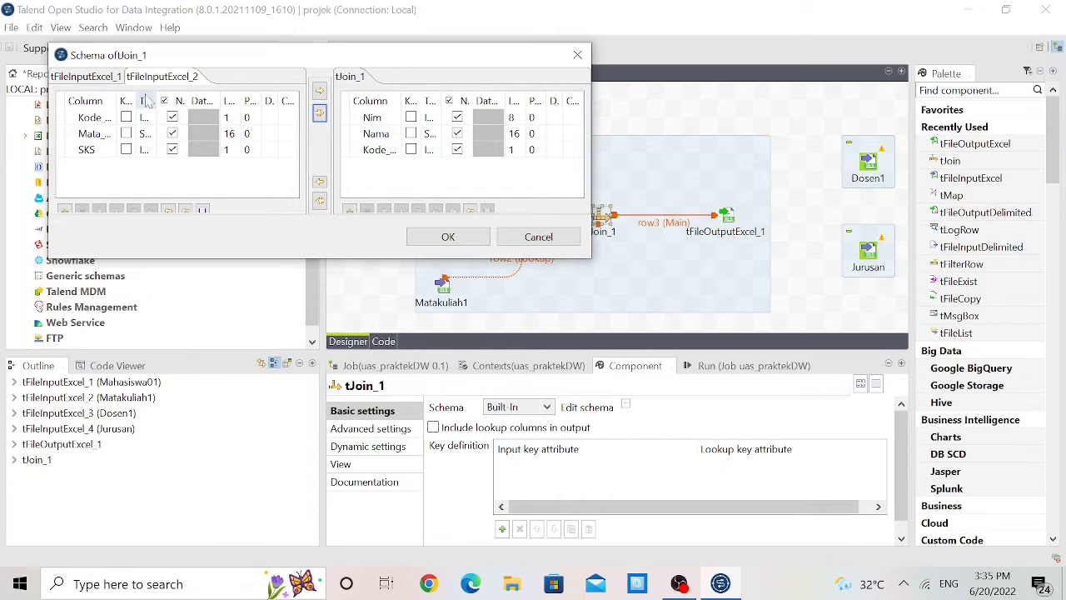
pyautogui.click(283, 134)
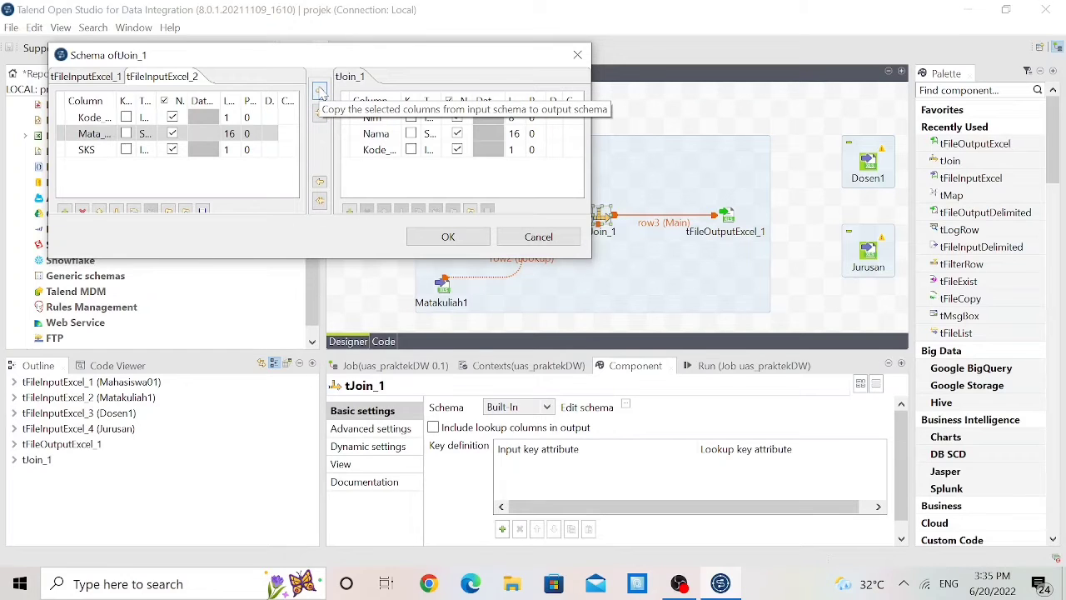
pyautogui.click(320, 90)
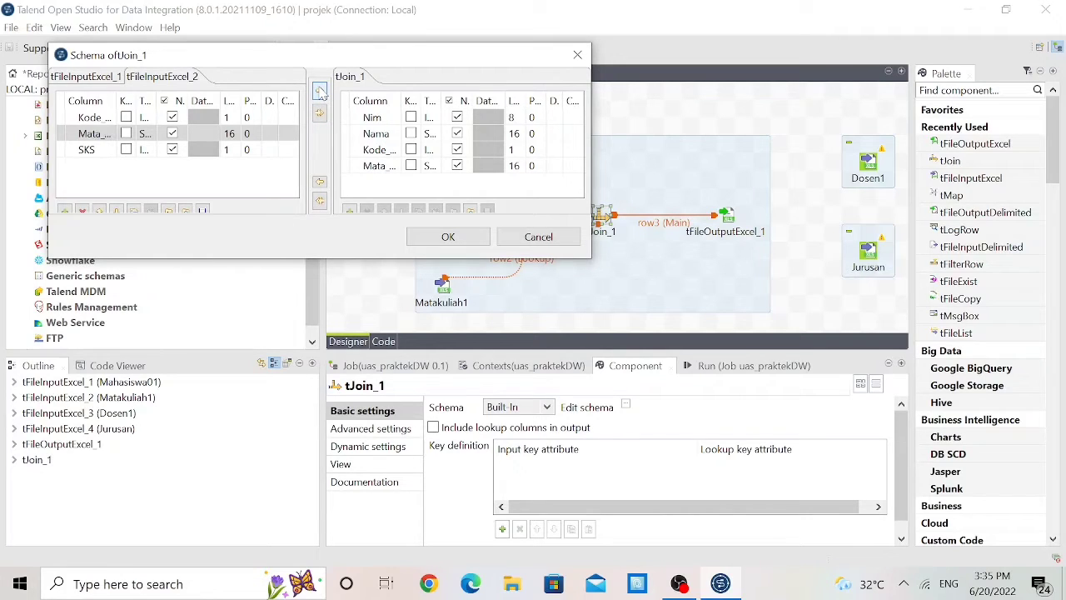
pyautogui.click(287, 149)
pyautogui.click(321, 90)
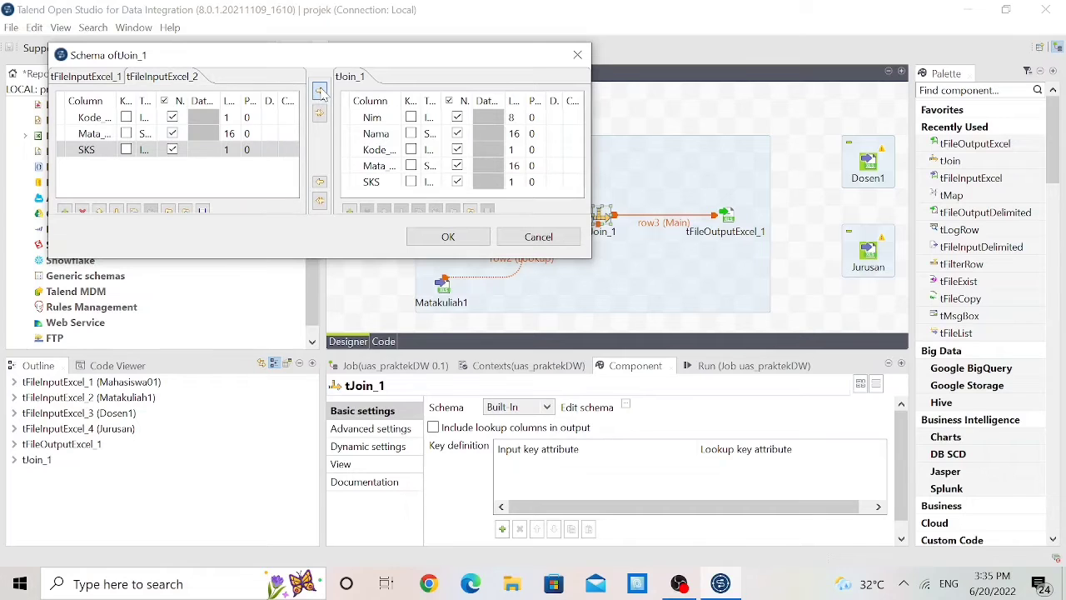
pyautogui.click(448, 237)
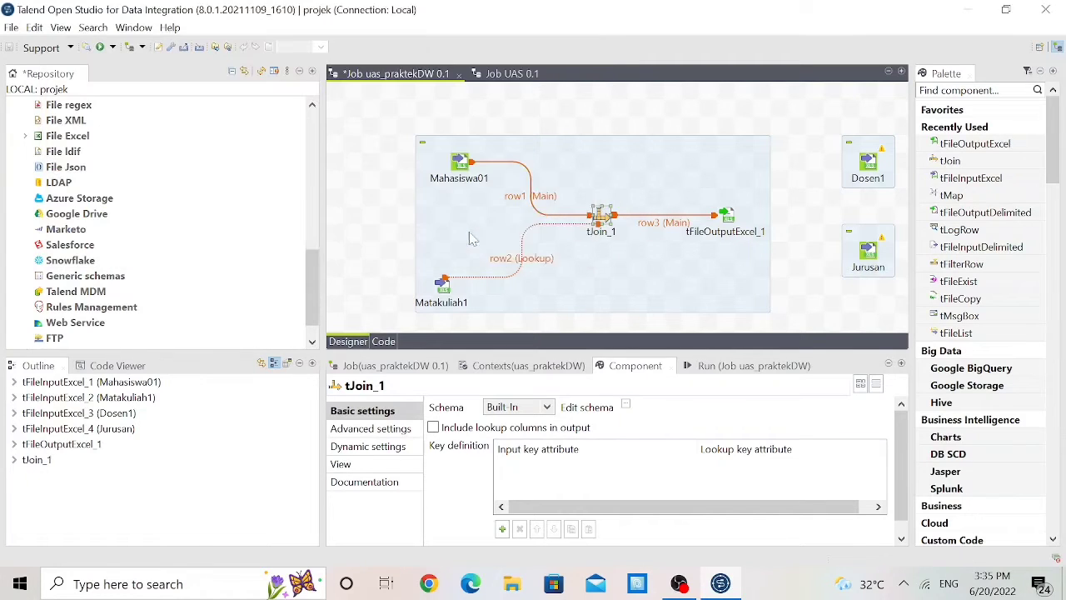
# Include lookup columns in the tJoin_1 output and add two rows to its column mapping
pyautogui.click(635, 303)
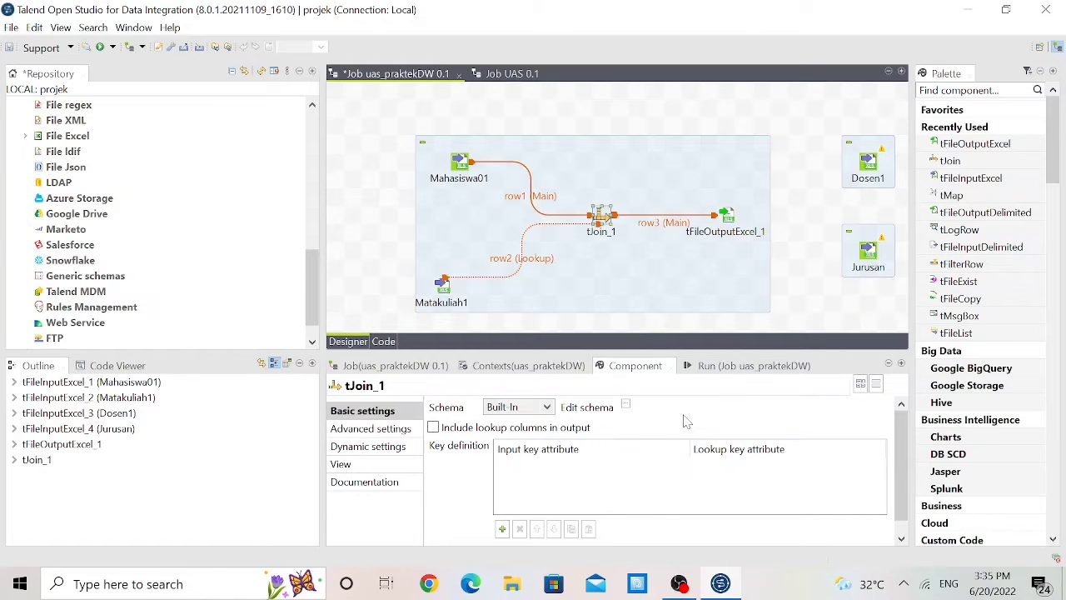
pyautogui.scroll(-1, 684, 420)
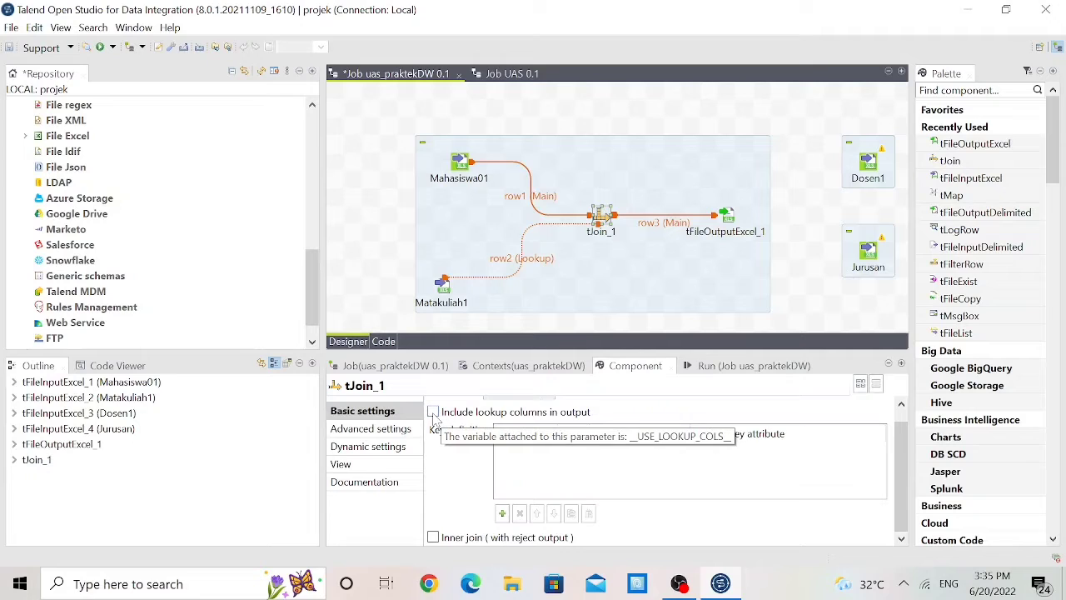
pyautogui.click(433, 412)
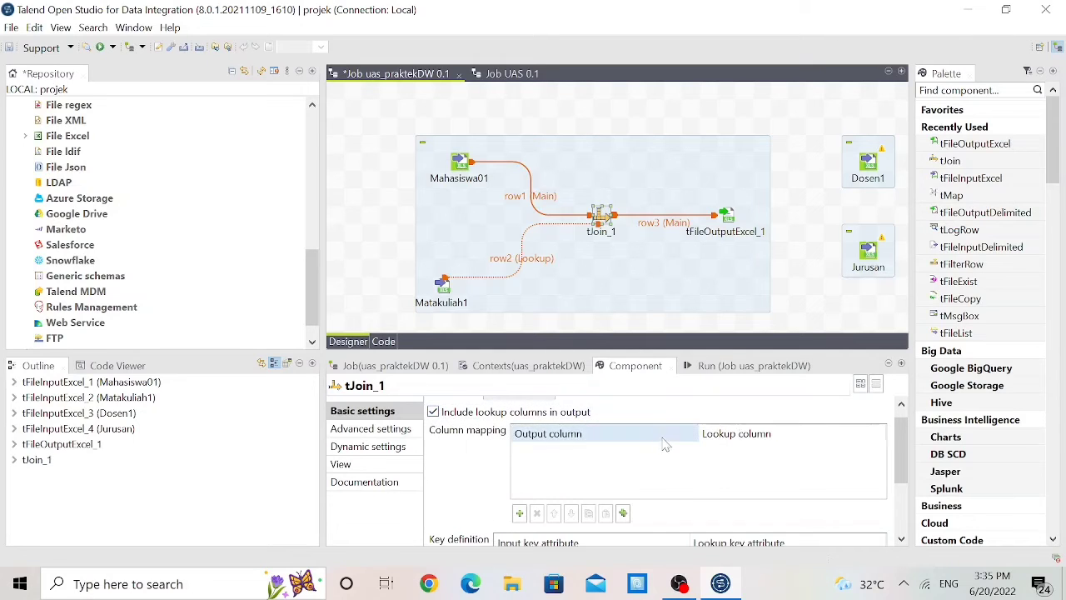
pyautogui.scroll(-1, 666, 418)
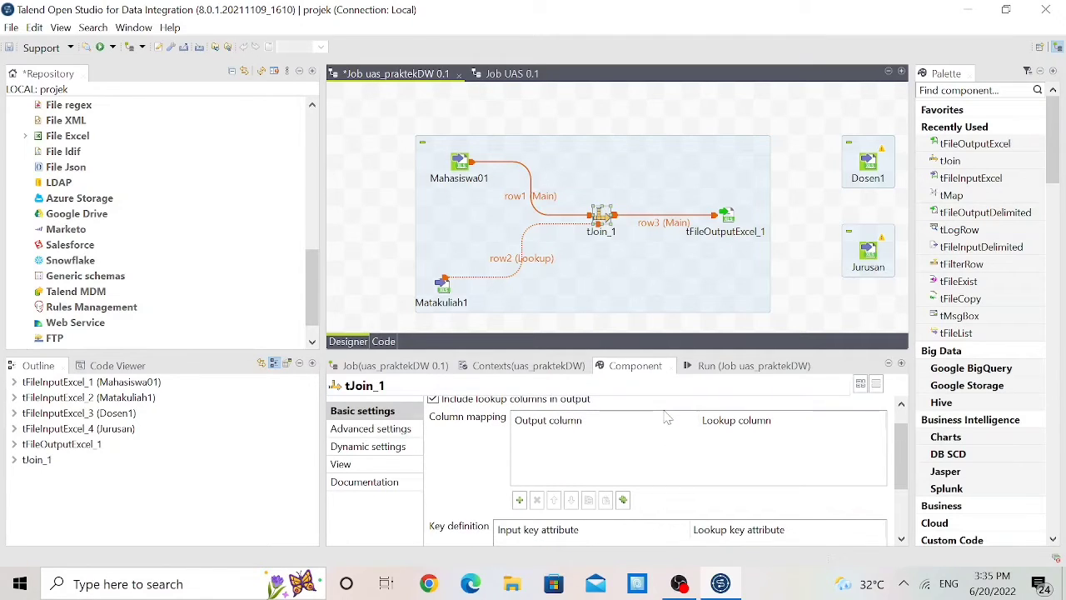
pyautogui.click(519, 499)
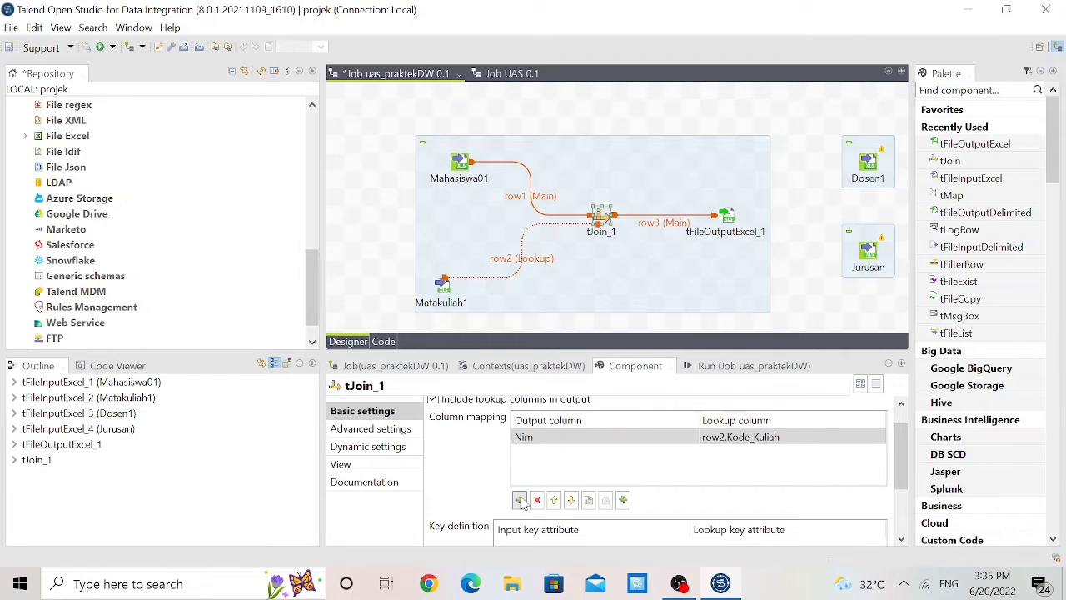
pyautogui.click(520, 501)
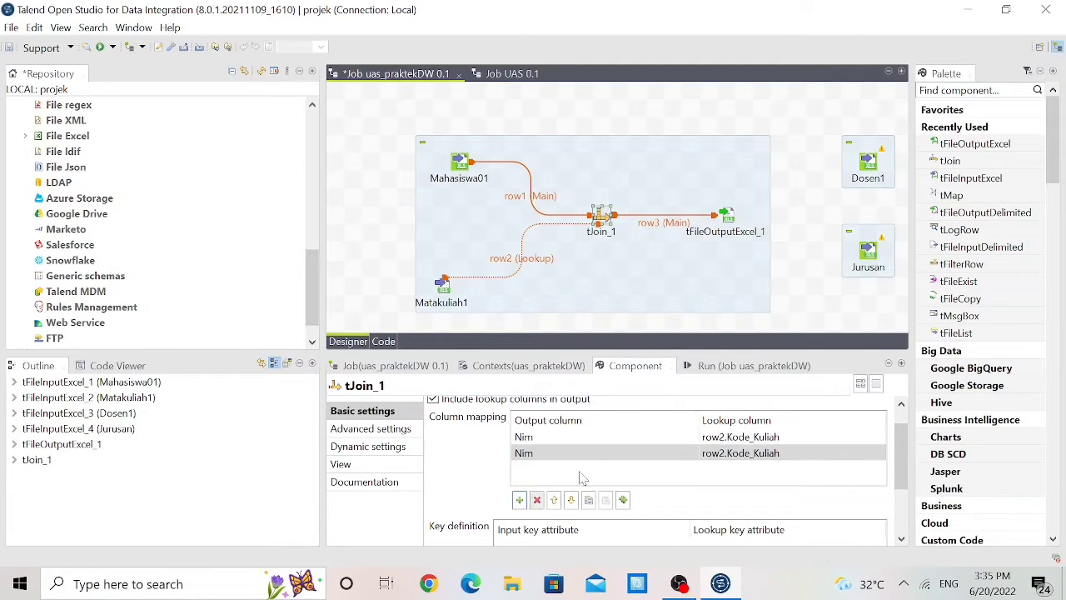
# Add a third row to tJoin_1's column mapping and map output column Kode_Kuliah to row2.Kode_Kuliah in the first row
pyautogui.click(519, 499)
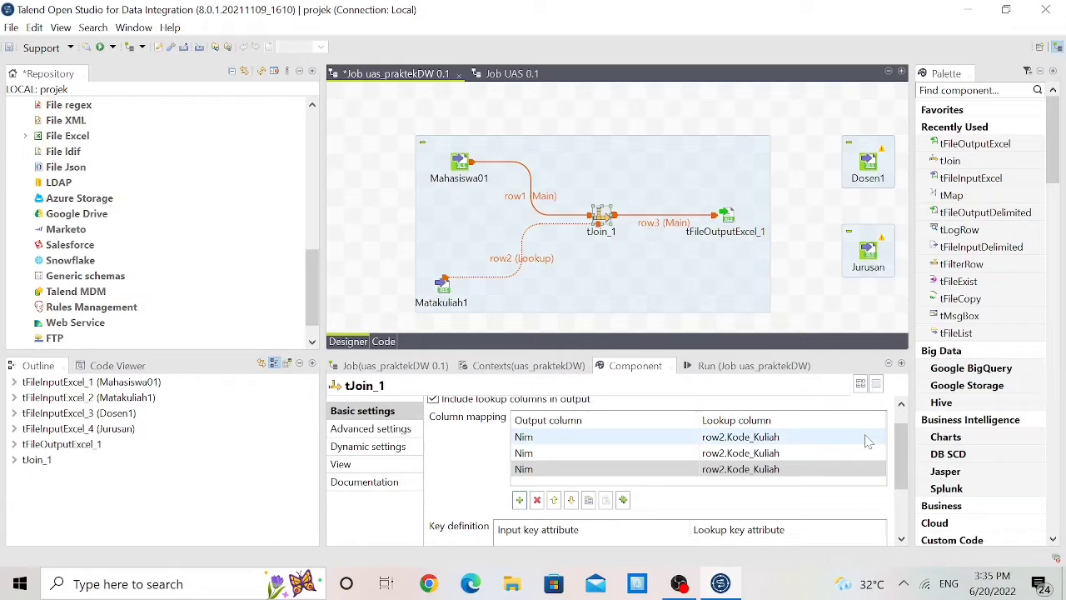
pyautogui.click(869, 439)
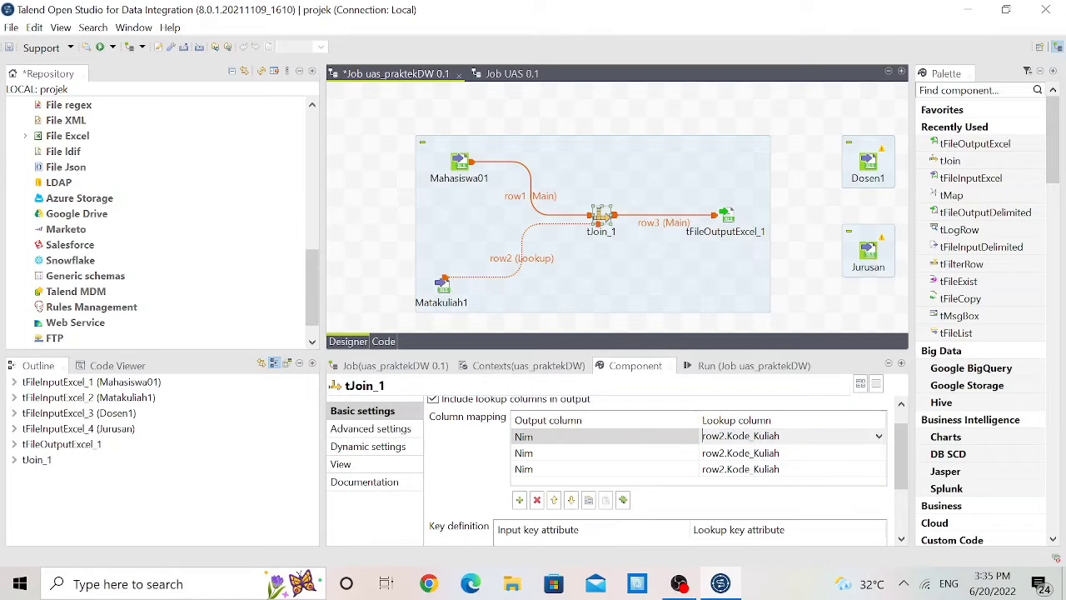
pyautogui.click(879, 436)
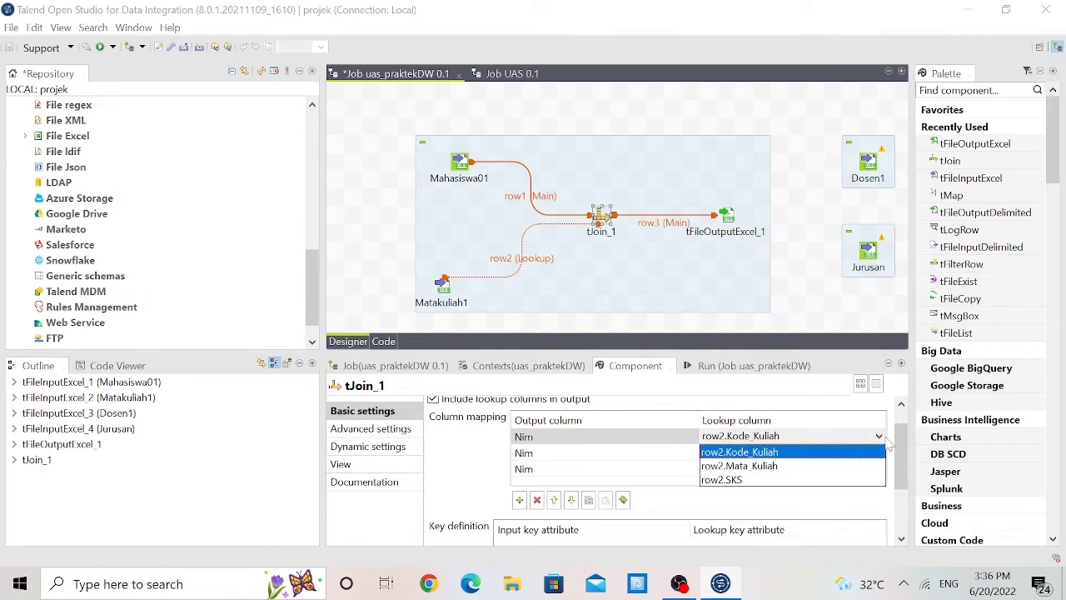
pyautogui.click(763, 452)
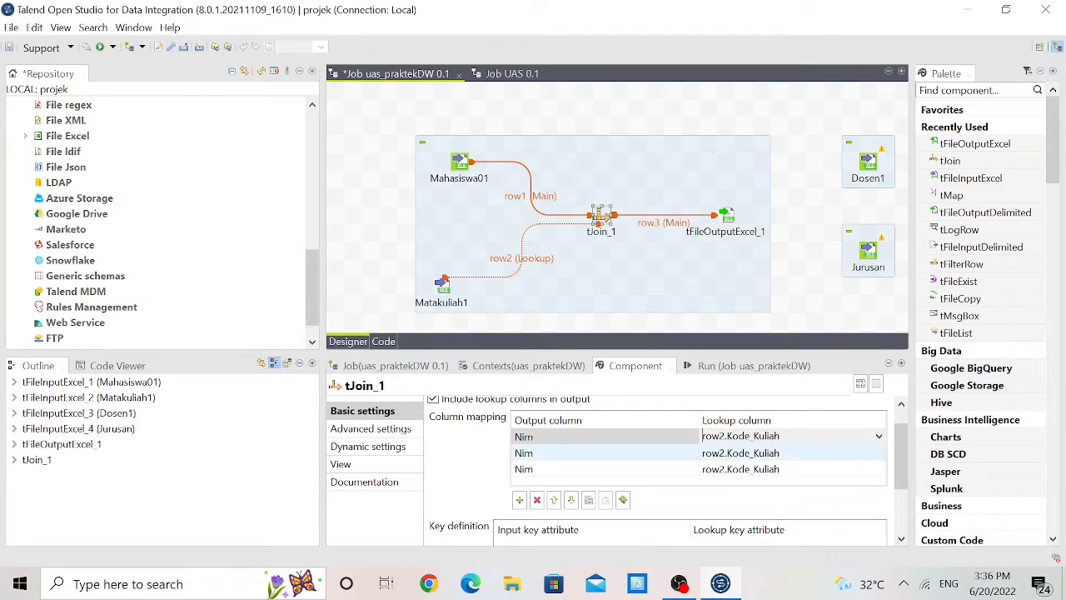
pyautogui.click(692, 438)
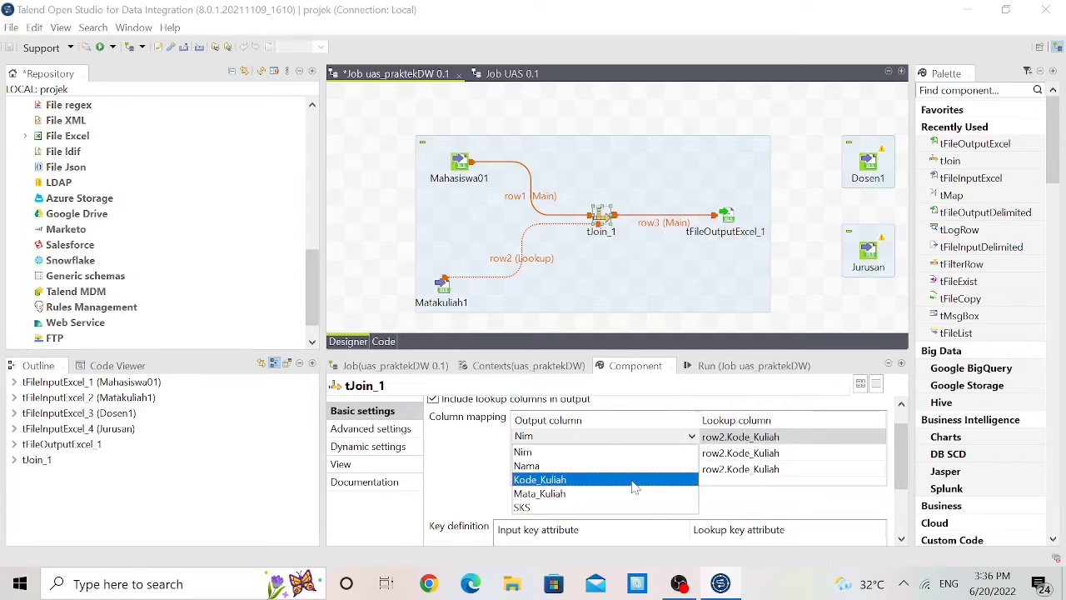
pyautogui.click(634, 481)
# In the second column mapping row of tJoin_1, map output column Mata_Kuliah to row2.Mata_Kuliah
pyautogui.click(883, 453)
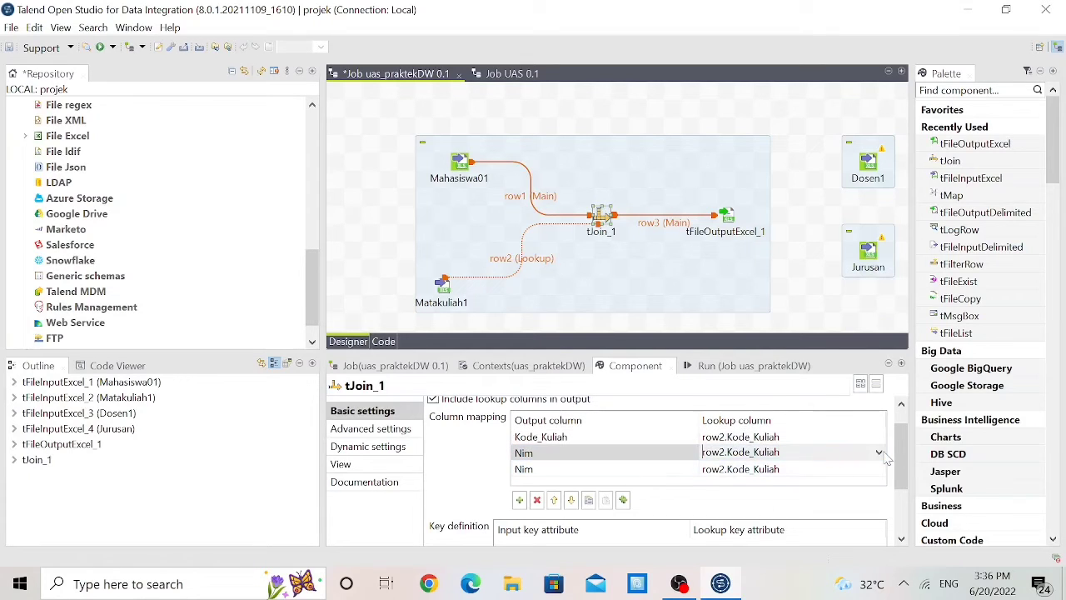
pyautogui.click(878, 451)
pyautogui.click(836, 482)
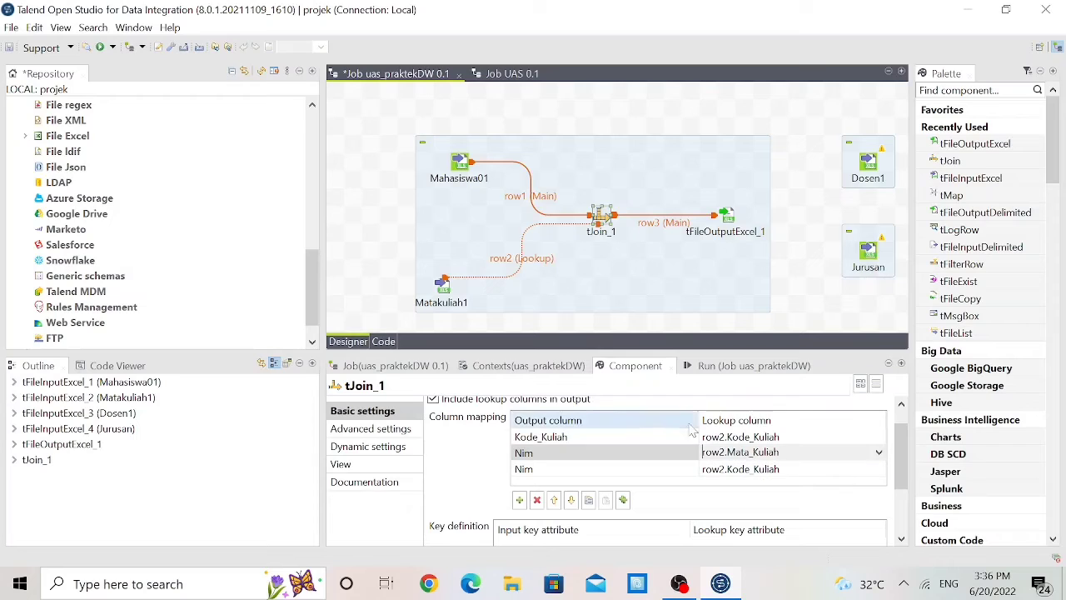
pyautogui.click(690, 453)
pyautogui.click(690, 453)
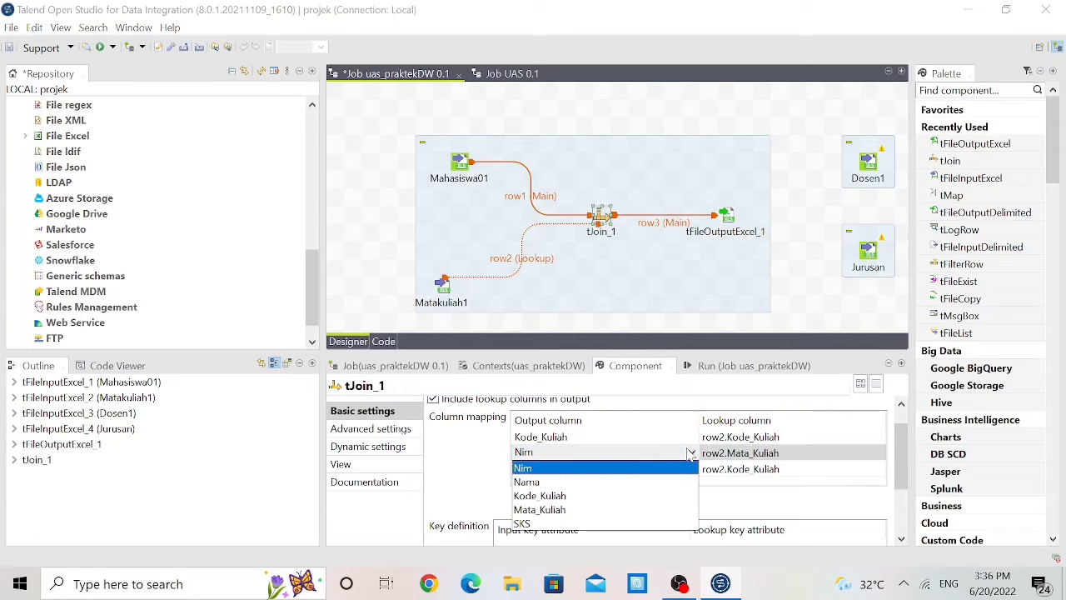
pyautogui.click(616, 509)
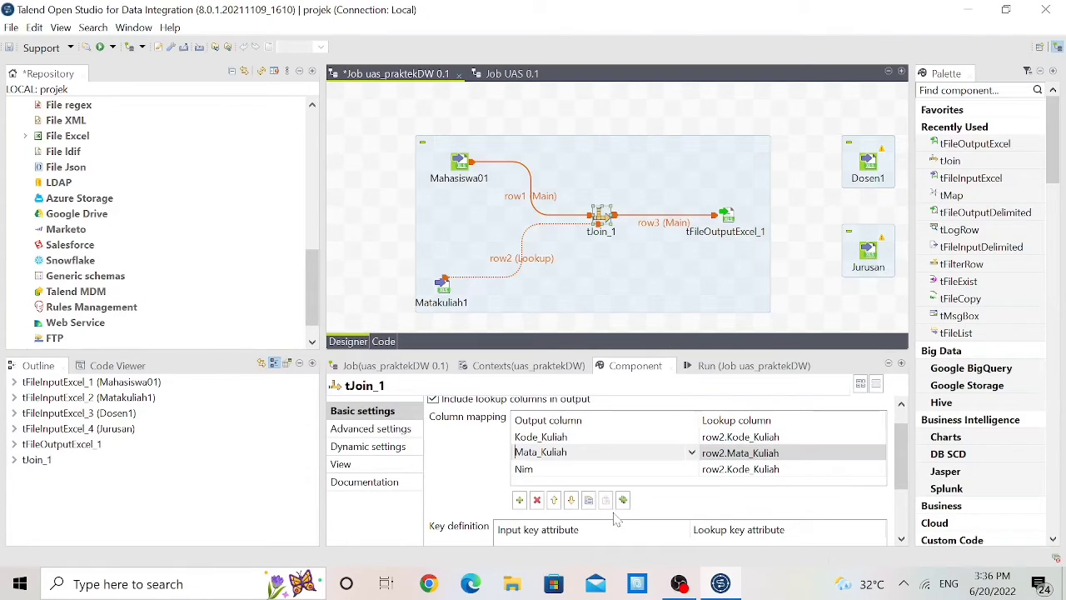
# In the third column mapping row of tJoin_1, map output column SKS to row2.SKS
pyautogui.click(879, 471)
pyautogui.click(879, 470)
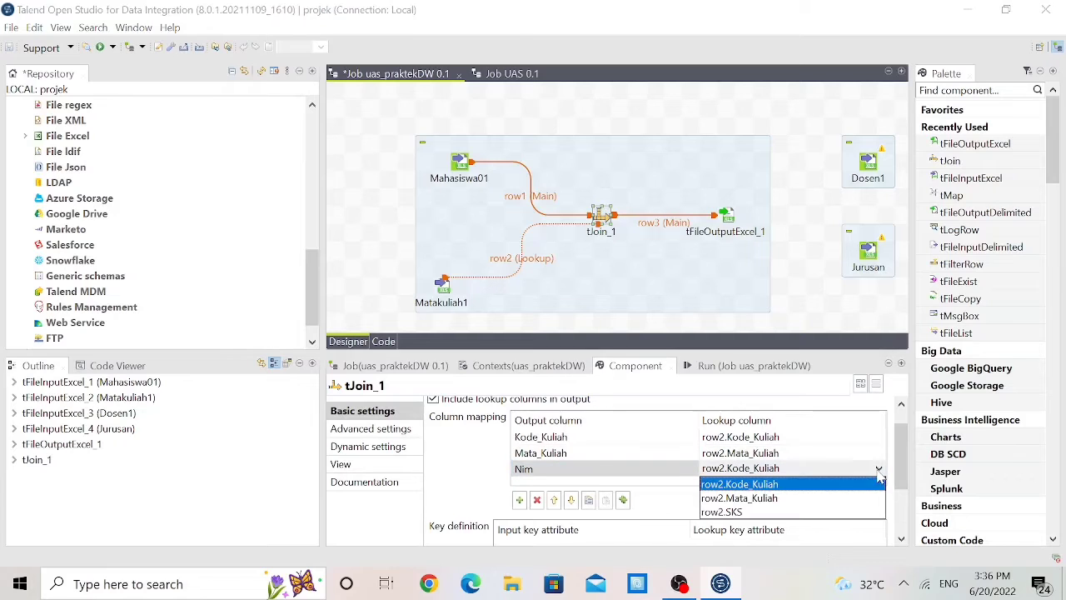
pyautogui.click(816, 511)
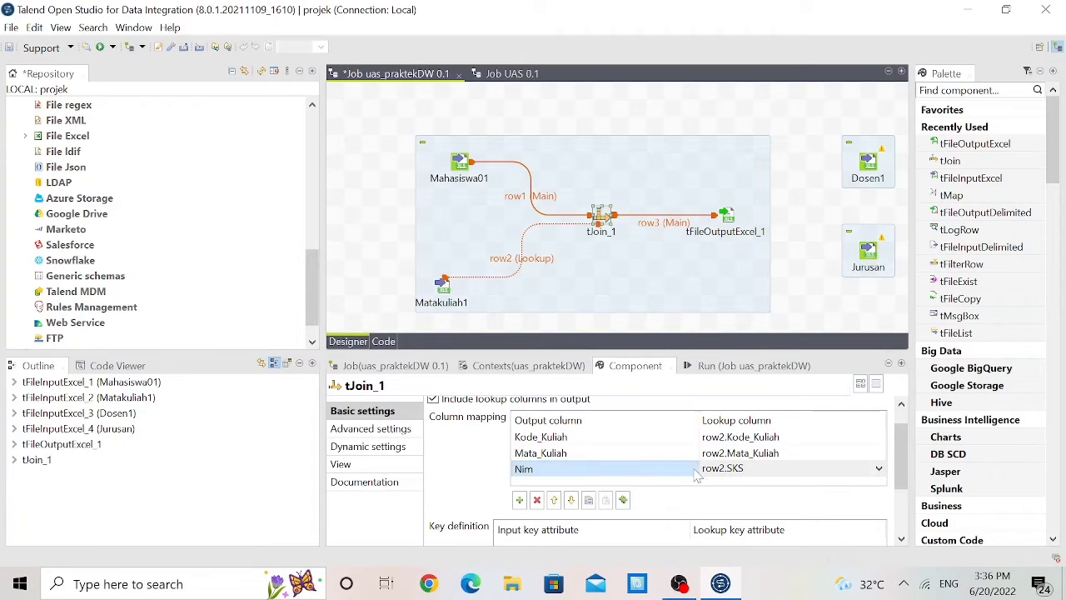
pyautogui.click(692, 471)
pyautogui.click(692, 471)
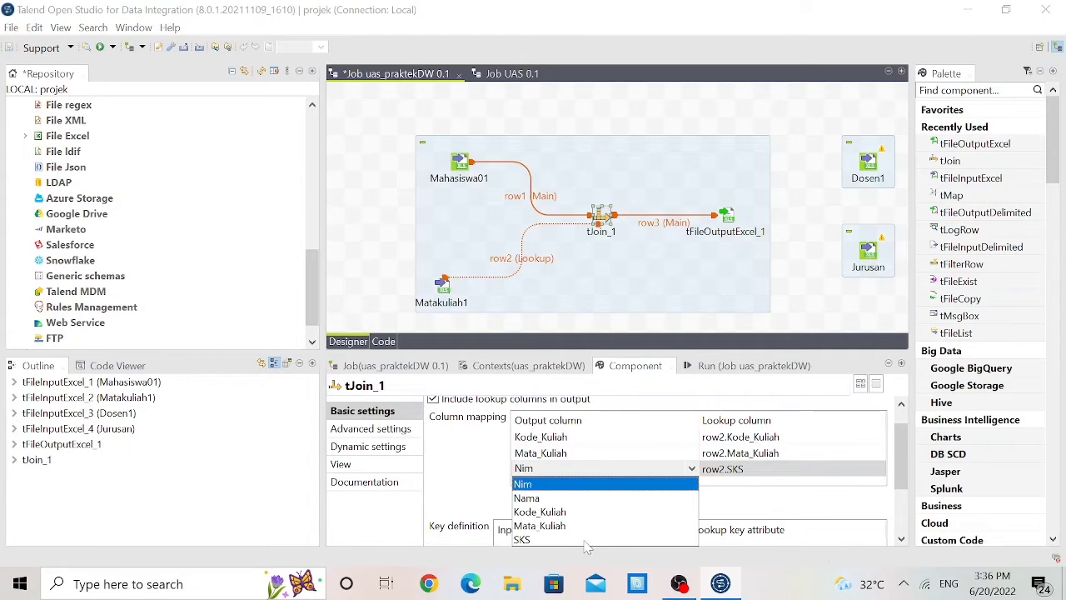
pyautogui.click(595, 539)
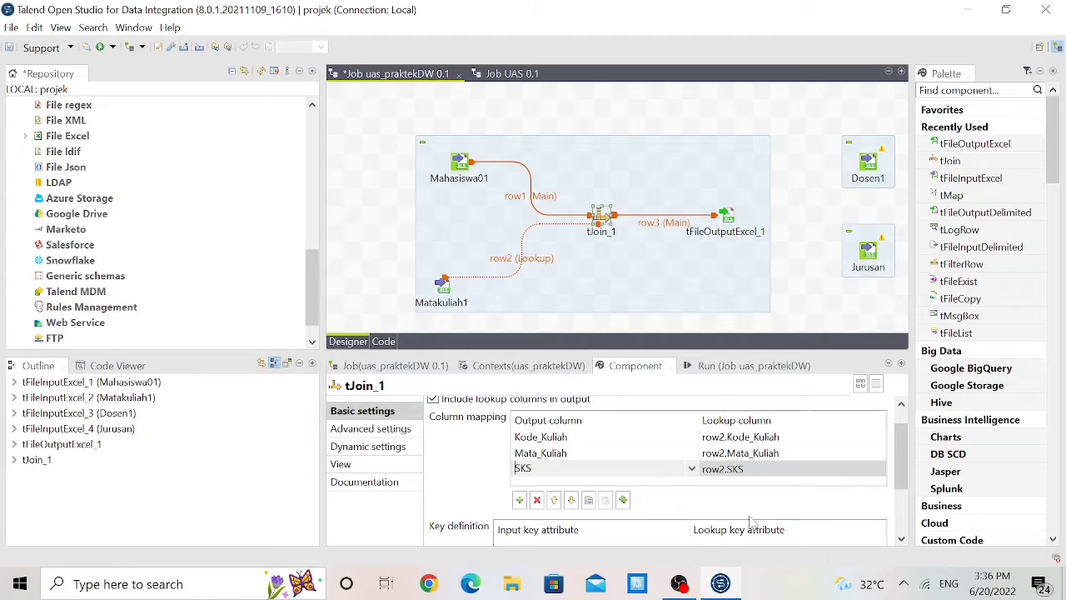
# Add a key definition to tJoin_1 with input key Kode_Kuliah matched to lookup key row2.Kode_Kuliah
pyautogui.scroll(-1, 751, 521)
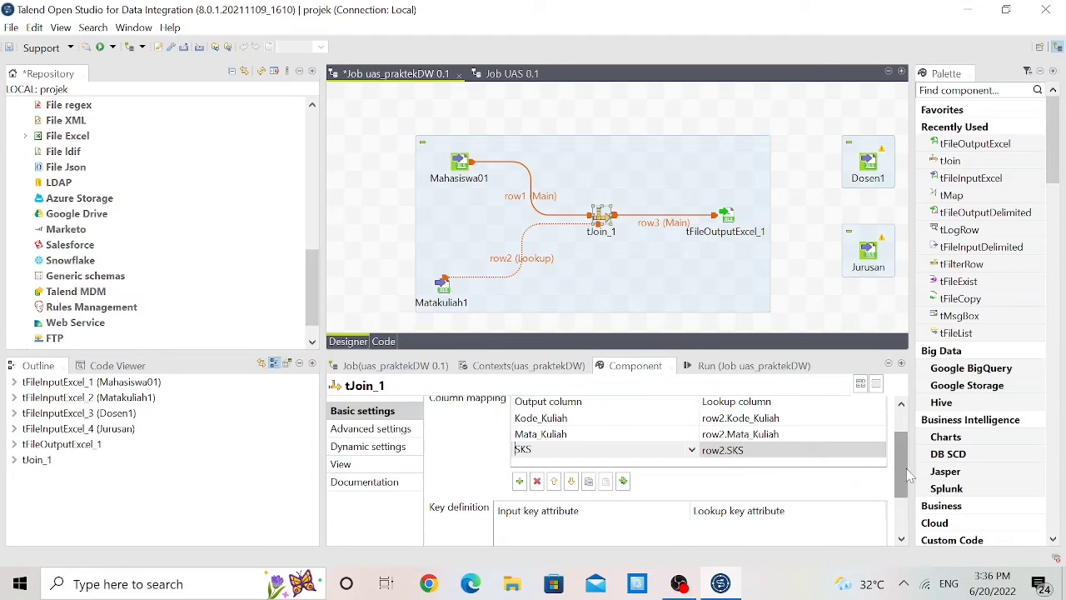
pyautogui.moveTo(901, 483); pyautogui.dragTo(904, 517)
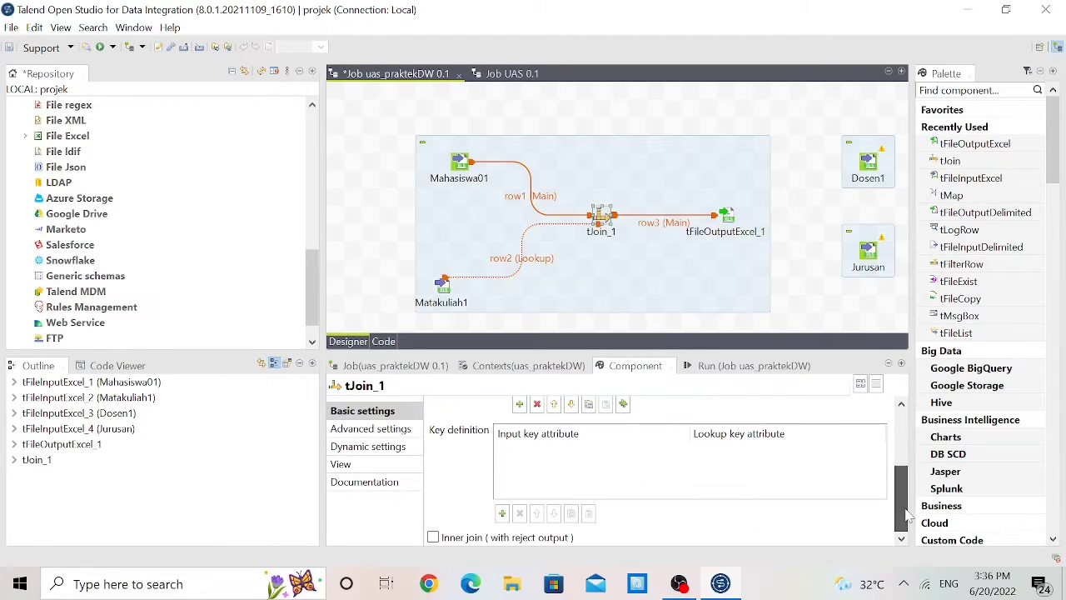
pyautogui.click(502, 513)
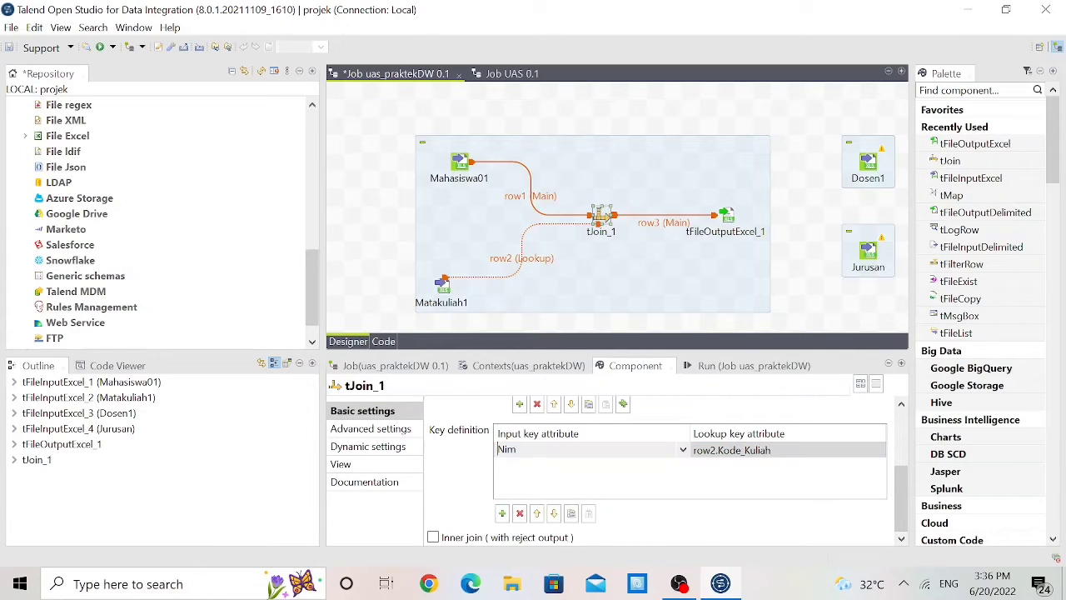
pyautogui.click(683, 451)
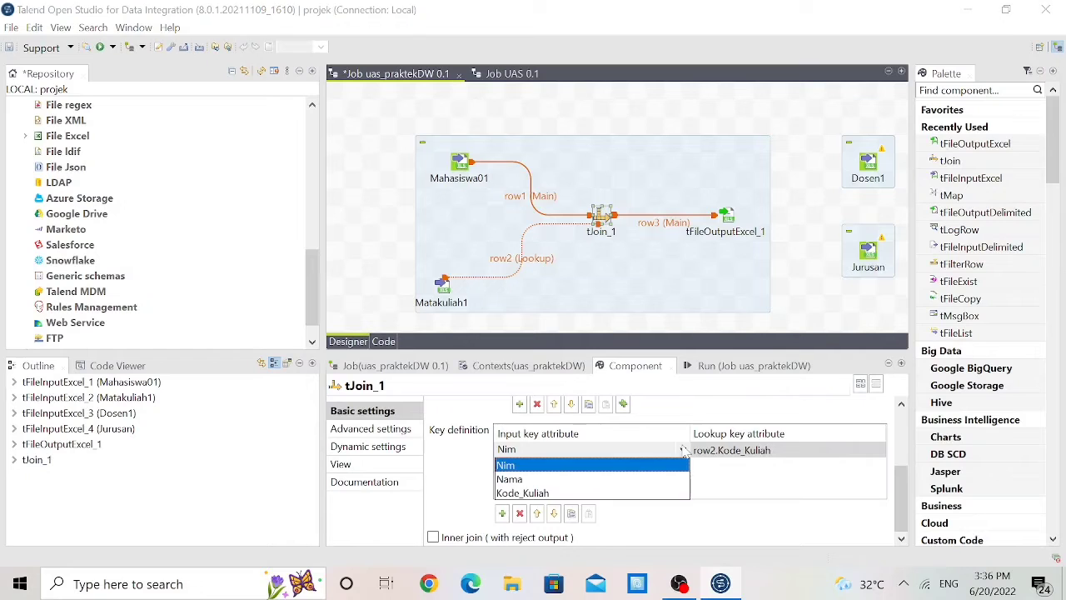
pyautogui.click(609, 494)
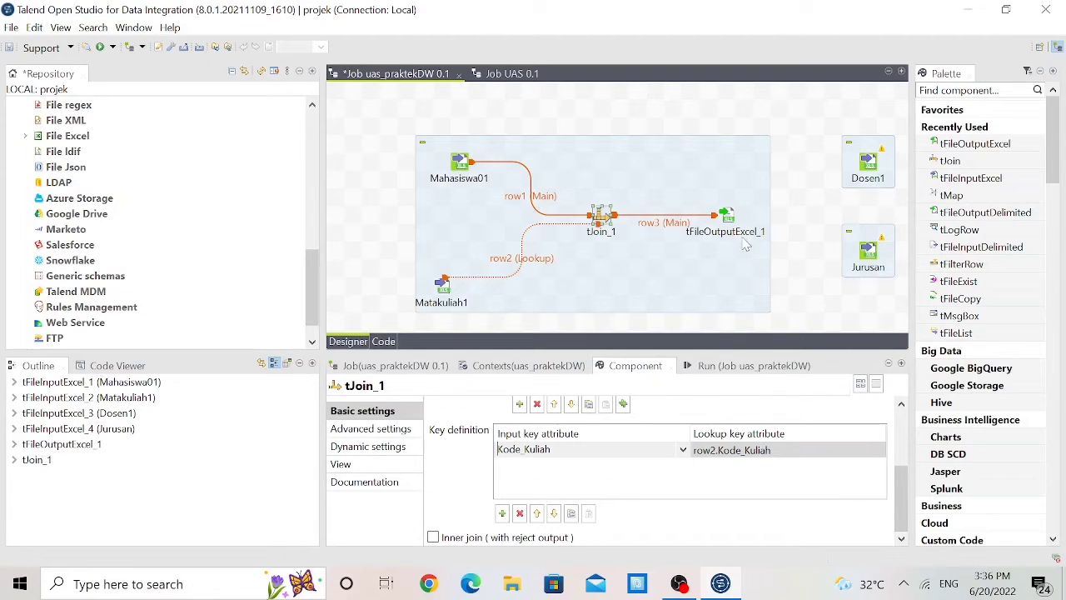
# Point the file name of tFileOutputExcel_1 to Mahasiswa.xlsx in the UAS documents folder
pyautogui.click(727, 218)
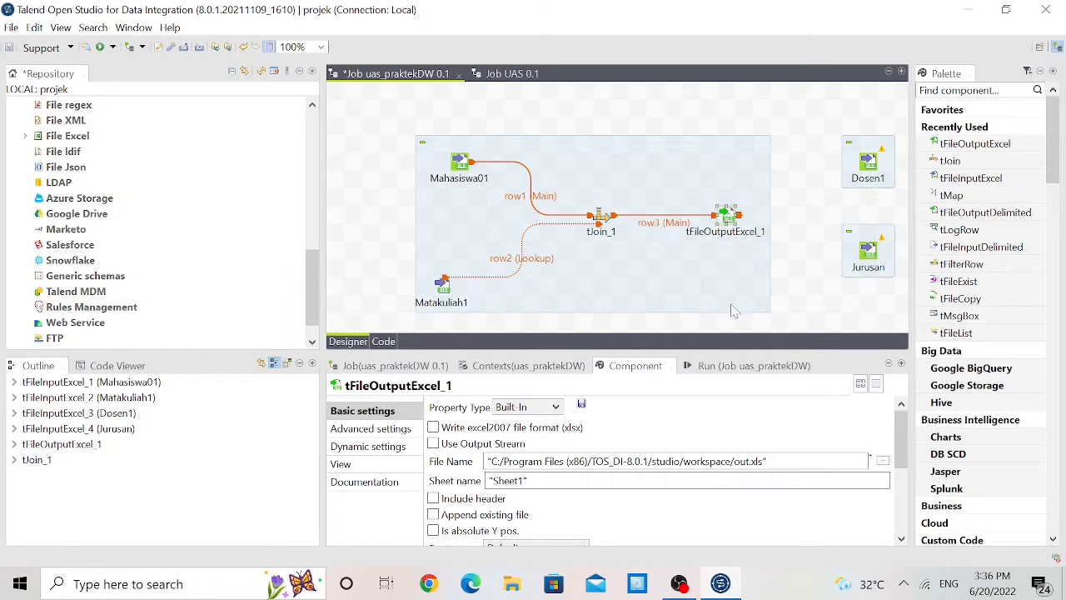
pyautogui.click(882, 461)
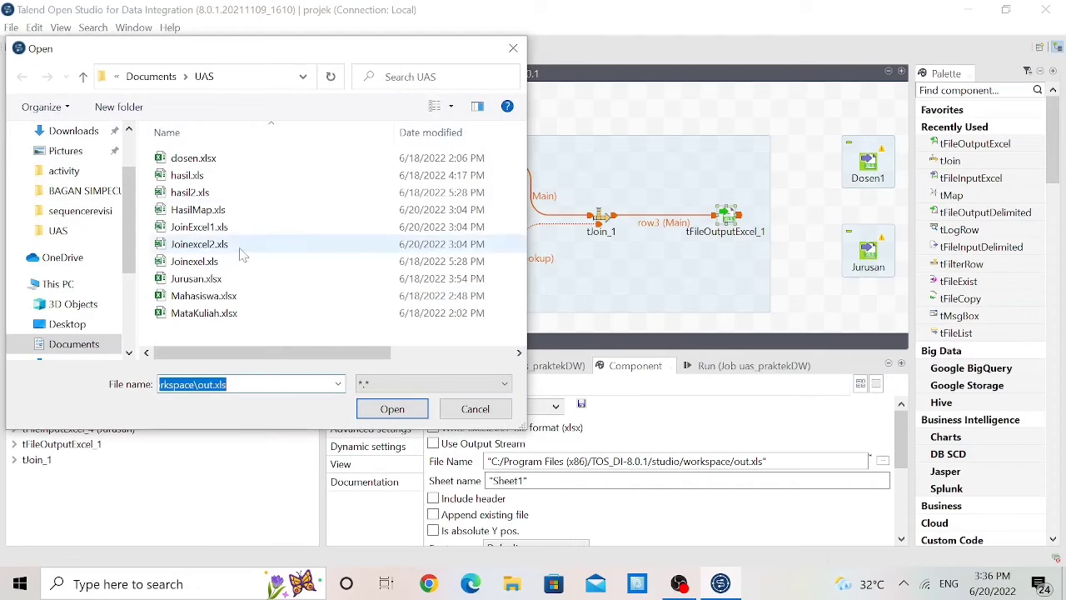
pyautogui.click(239, 296)
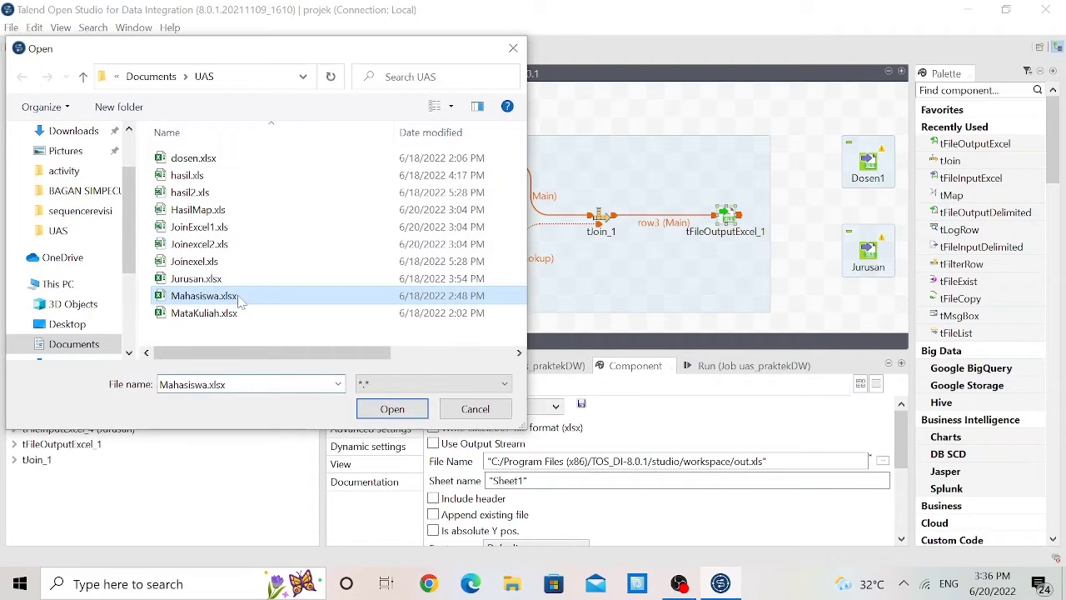
pyautogui.click(389, 409)
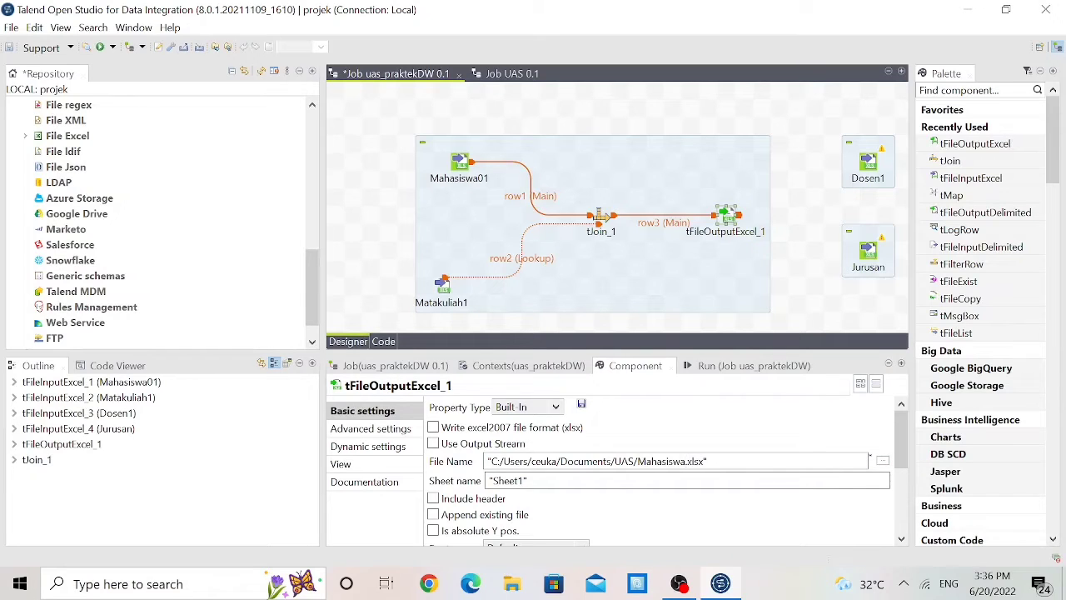
# Replace the Mahasiswa file name in the tFileOutputExcel_1 output path with jpoinexcel1
pyautogui.press('BackSpace')
pyautogui.press('BackSpace')
pyautogui.press('BackSpace')
pyautogui.press('BackSpace')
pyautogui.press('BackSpace')
pyautogui.press('BackSpace')
pyautogui.press('BackSpace')
pyautogui.write('jpoinexcel1')
pyautogui.click(768, 279)
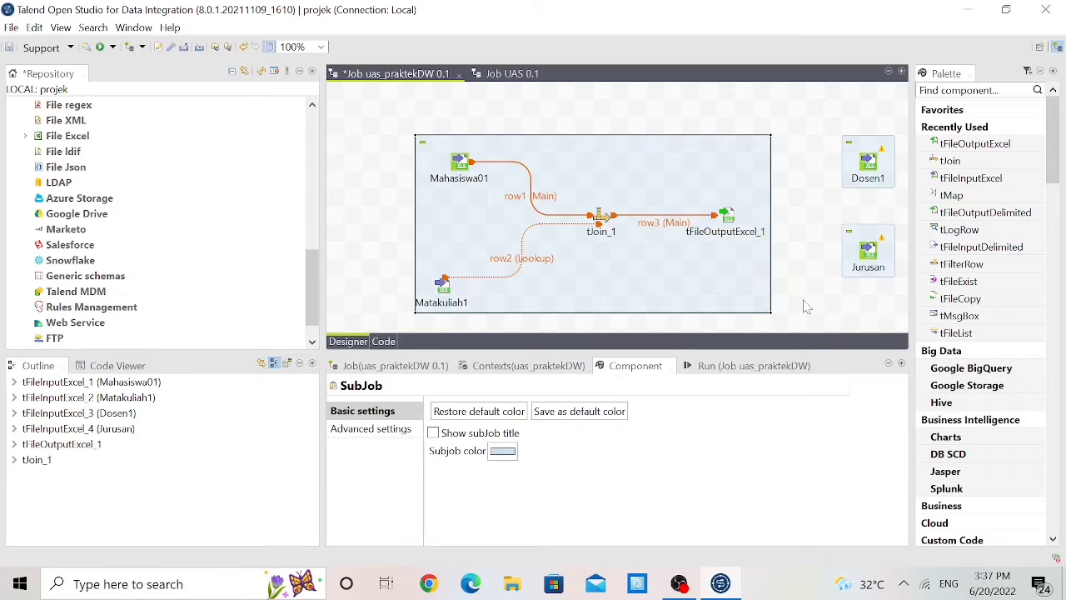
# Move the Dosen1 and Jurusan inputs further away from the finished subjob to make room on the canvas
pyautogui.keyDown('ctrl'); pyautogui.scroll(-2, 805, 307); pyautogui.keyUp('ctrl')
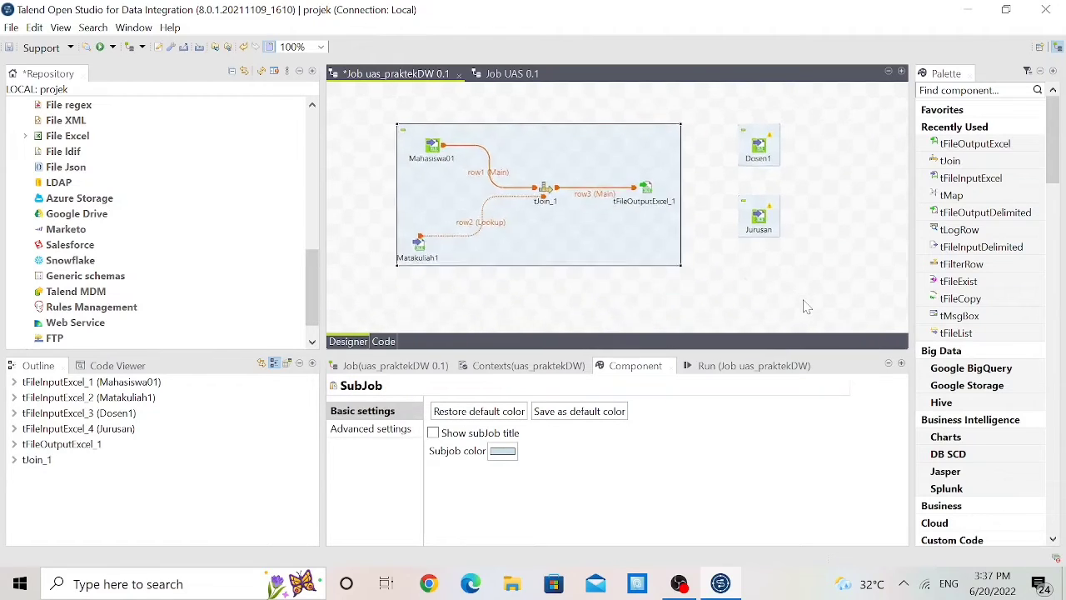
pyautogui.keyDown('ctrl'); pyautogui.scroll(2, 806, 306); pyautogui.keyUp('ctrl')
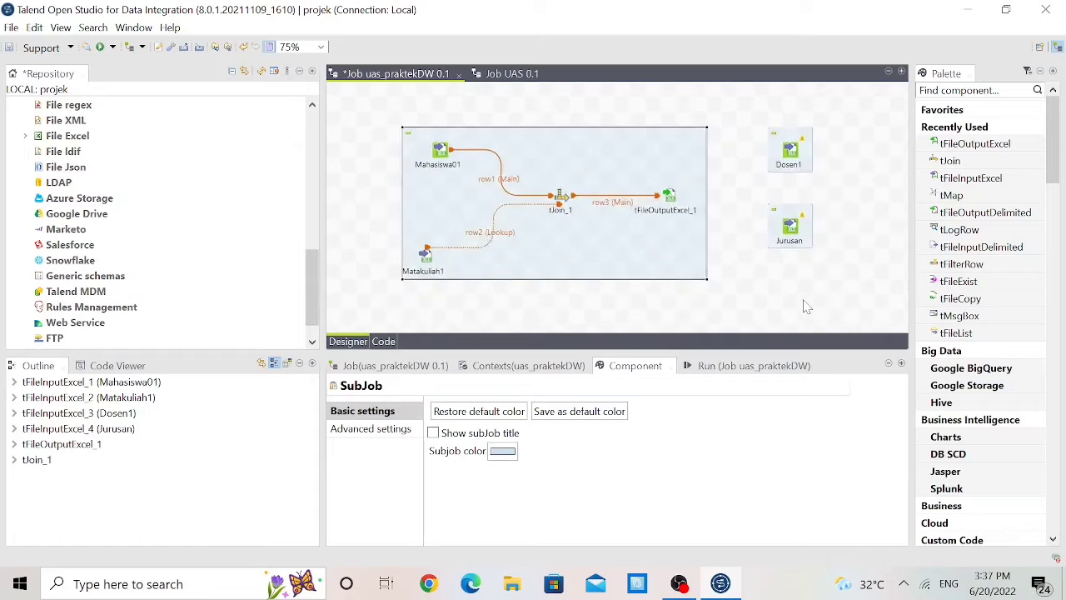
pyautogui.keyDown('ctrl'); pyautogui.scroll(-2, 805, 306); pyautogui.keyUp('ctrl')
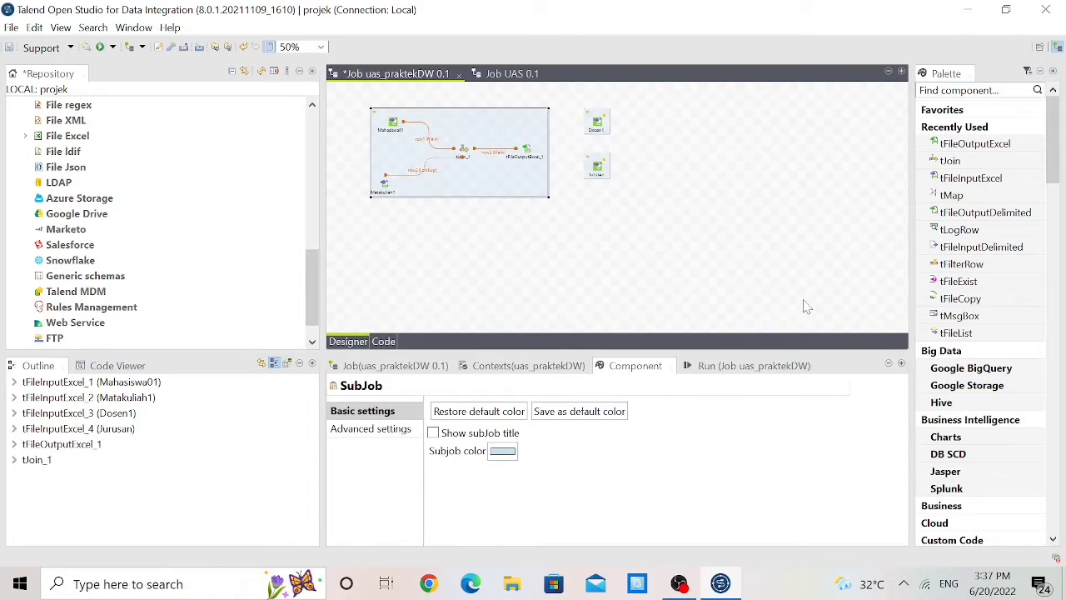
pyautogui.keyDown('ctrl'); pyautogui.scroll(1, 618, 140); pyautogui.keyUp('ctrl')
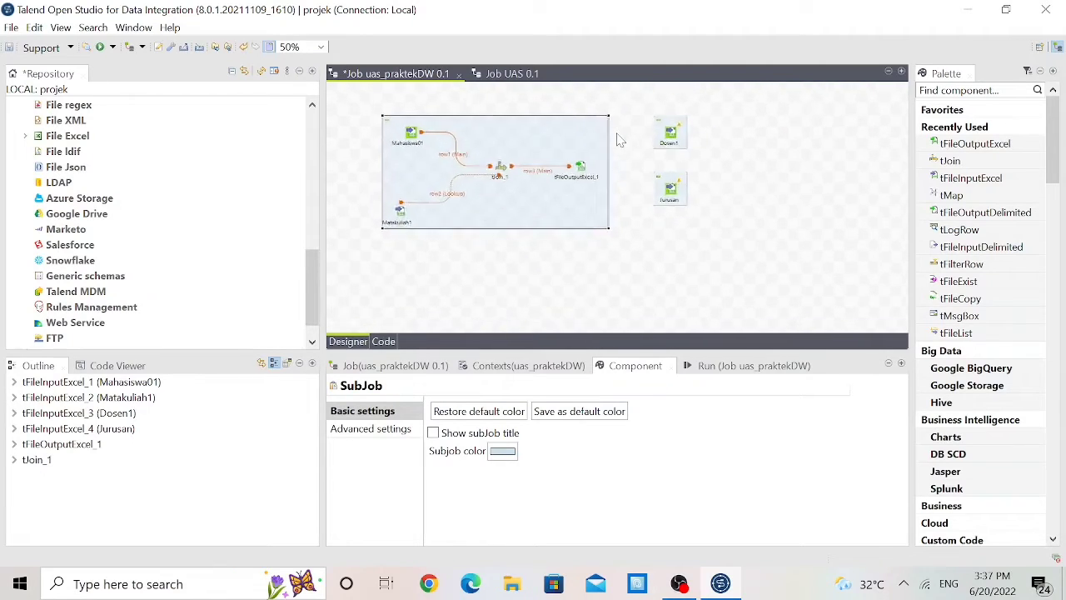
pyautogui.click(748, 136)
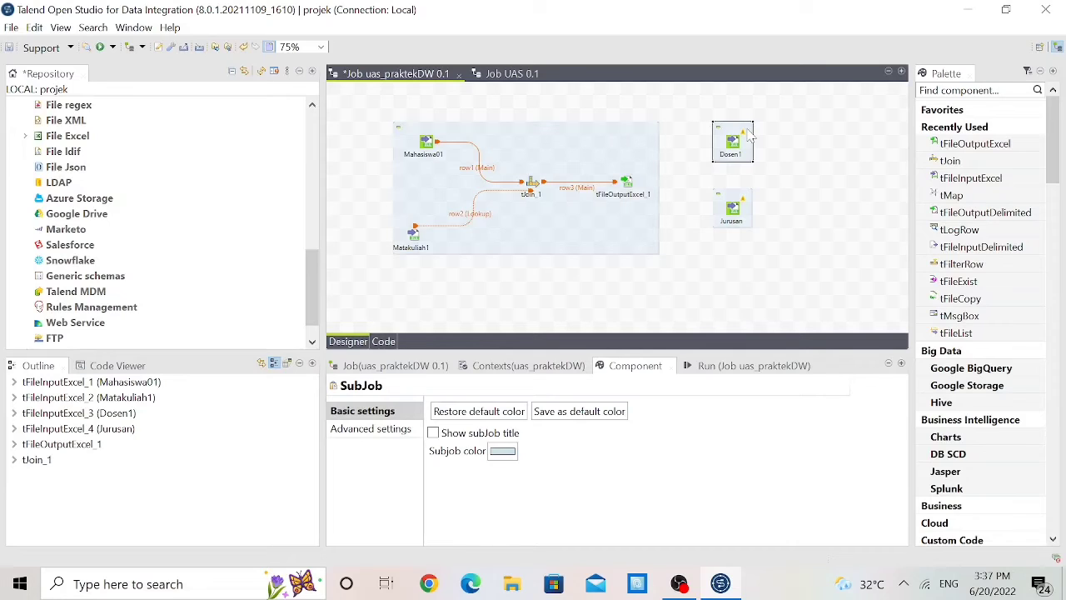
pyautogui.moveTo(749, 135); pyautogui.dragTo(868, 136)
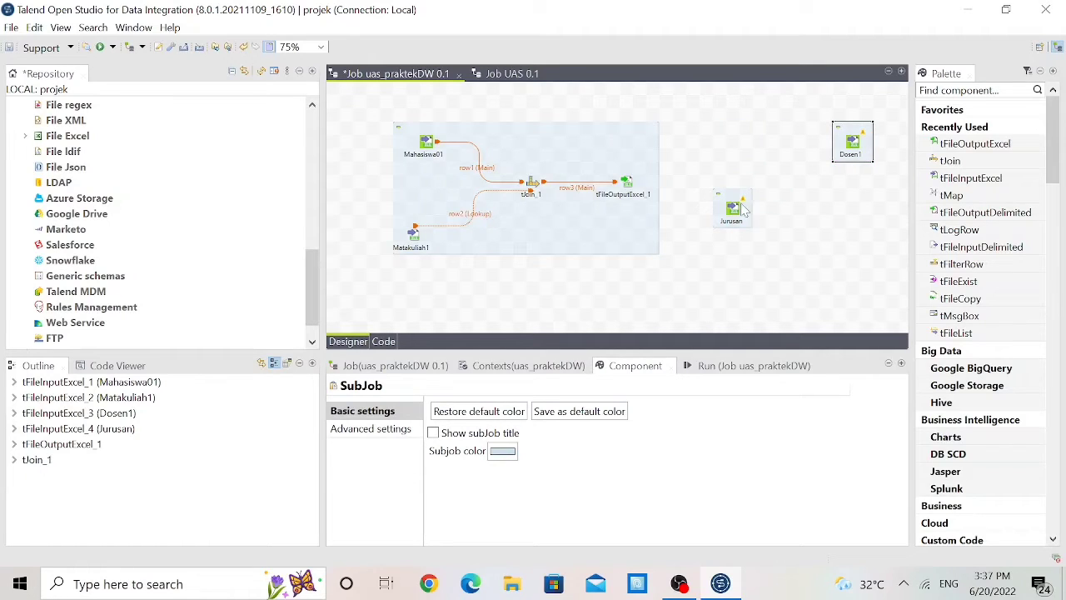
pyautogui.moveTo(744, 203); pyautogui.dragTo(871, 219)
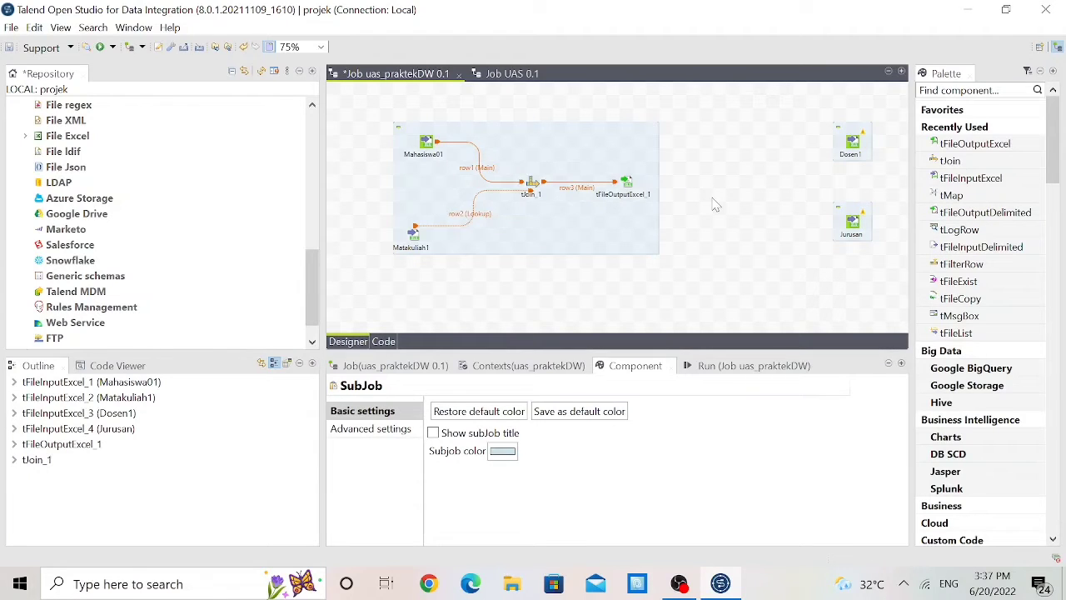
# Add a second tJoin component and place it midway between Dosen1 and Jurusan, on their near side
pyautogui.write('t')
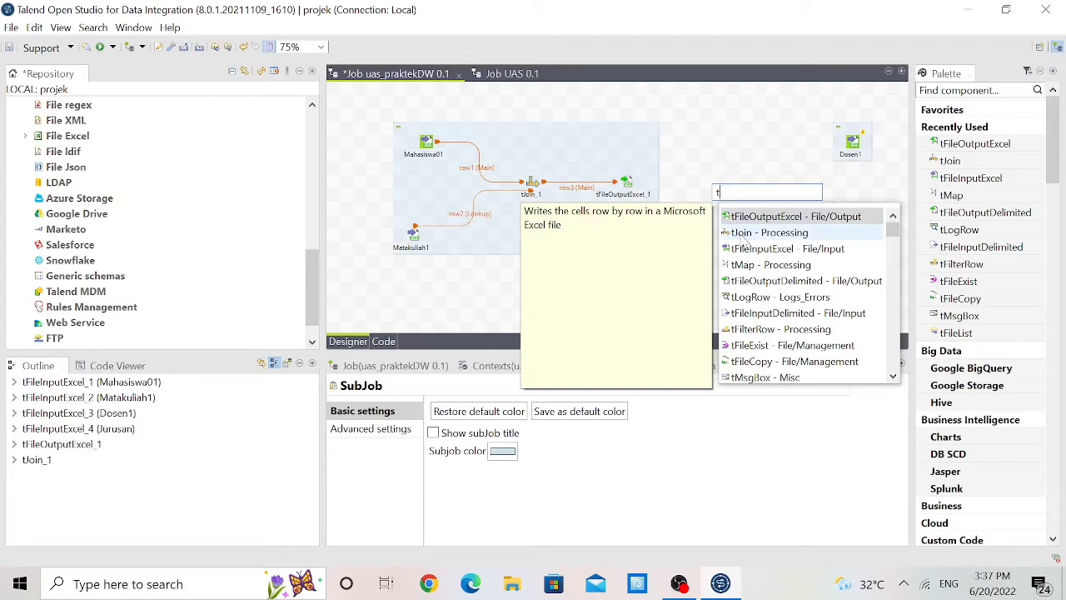
pyautogui.click(740, 237)
pyautogui.doubleClick(741, 240)
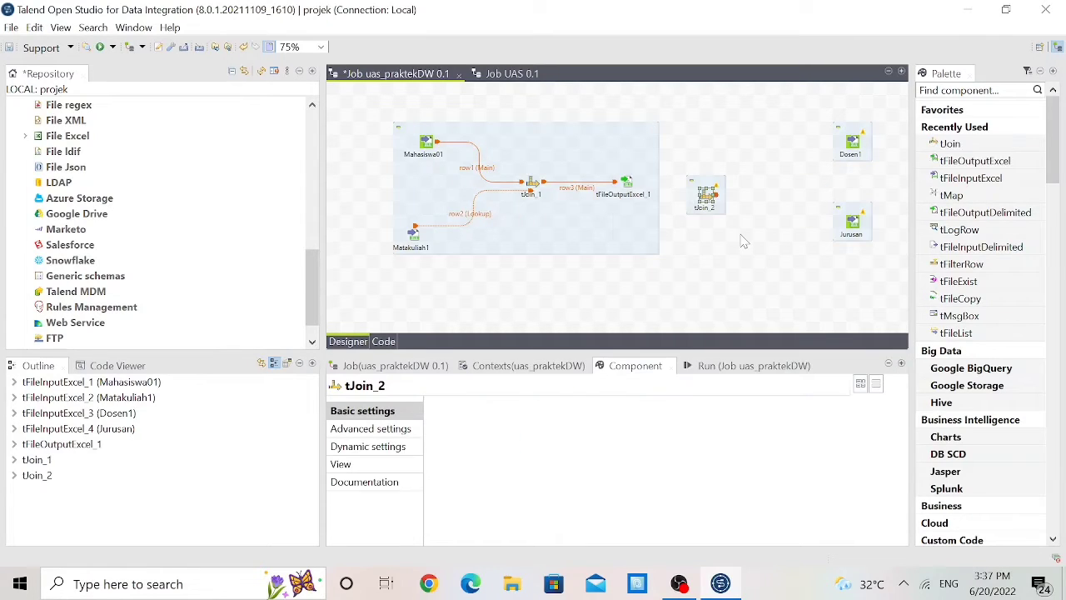
pyautogui.moveTo(717, 190); pyautogui.dragTo(779, 181)
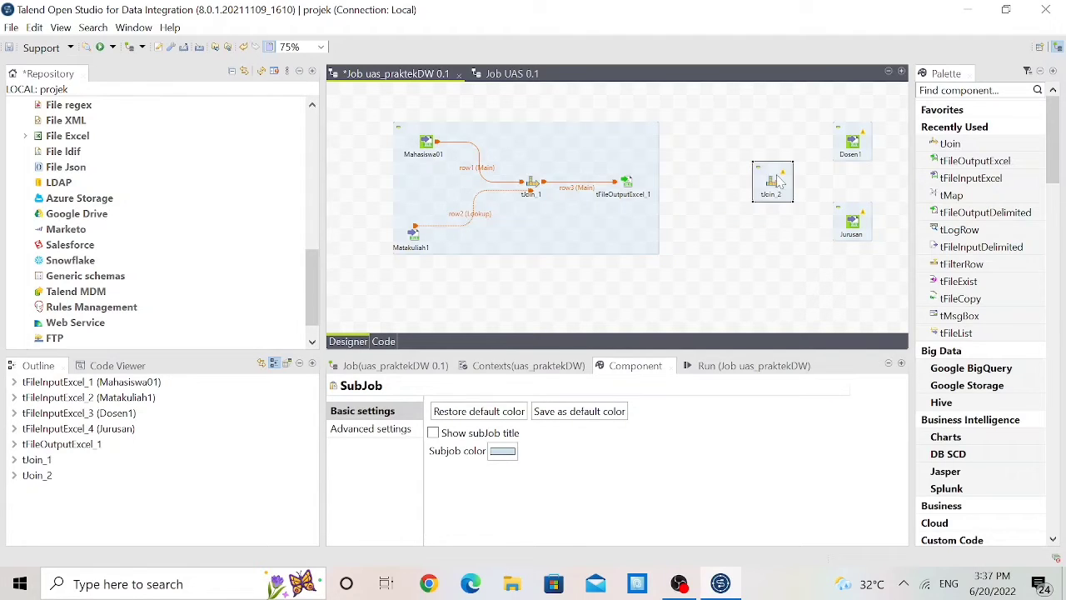
# Connect Dosen1 to tJoin_2 with a Main row, and link Jurusan to the same join as its lookup input
pyautogui.click(862, 143)
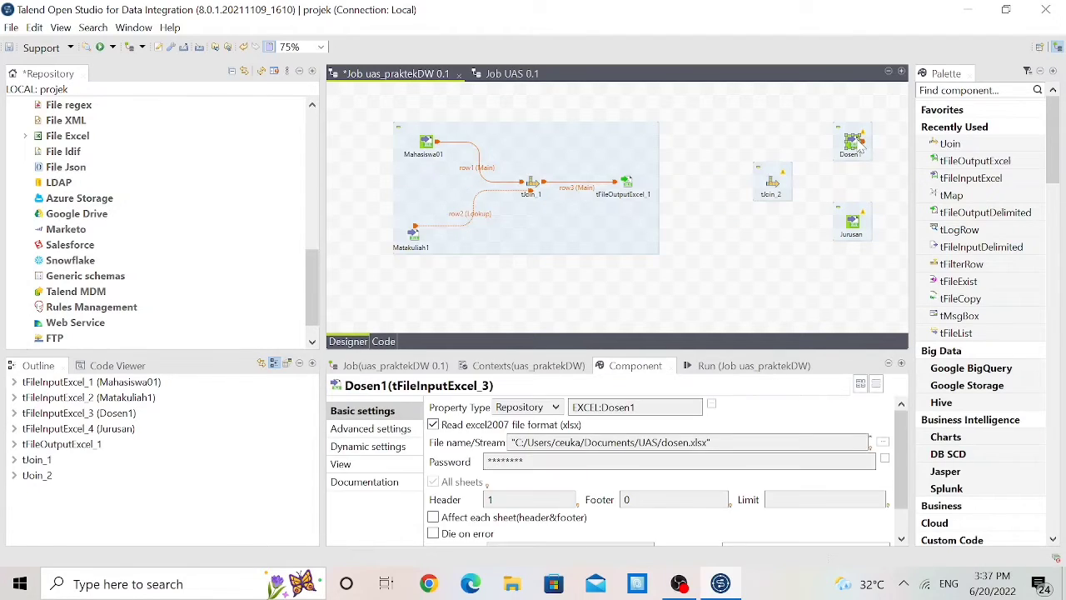
pyautogui.rightClick(862, 143)
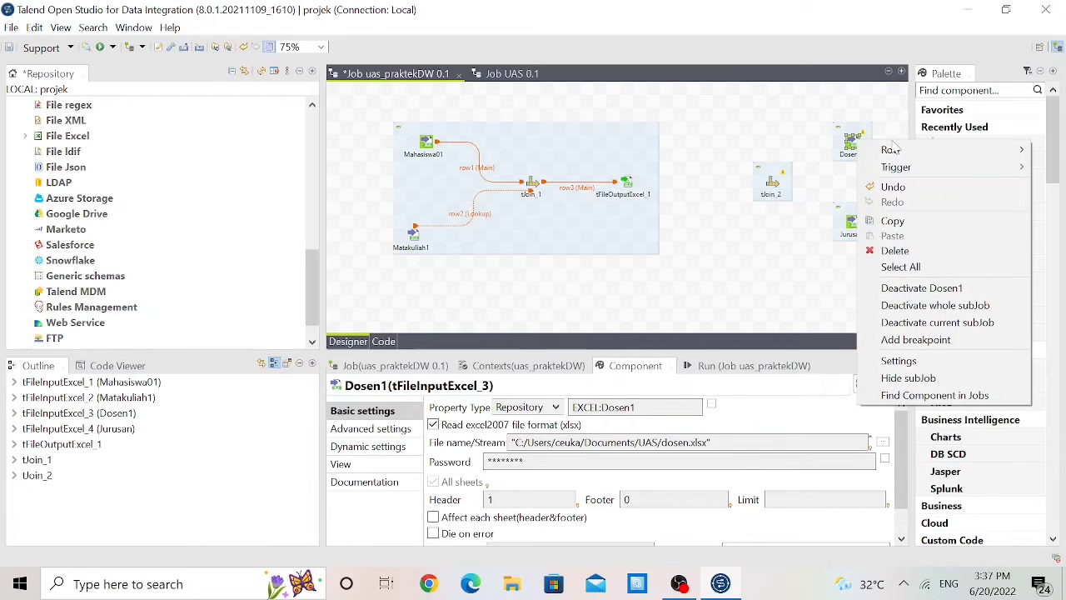
pyautogui.moveTo(889, 150)
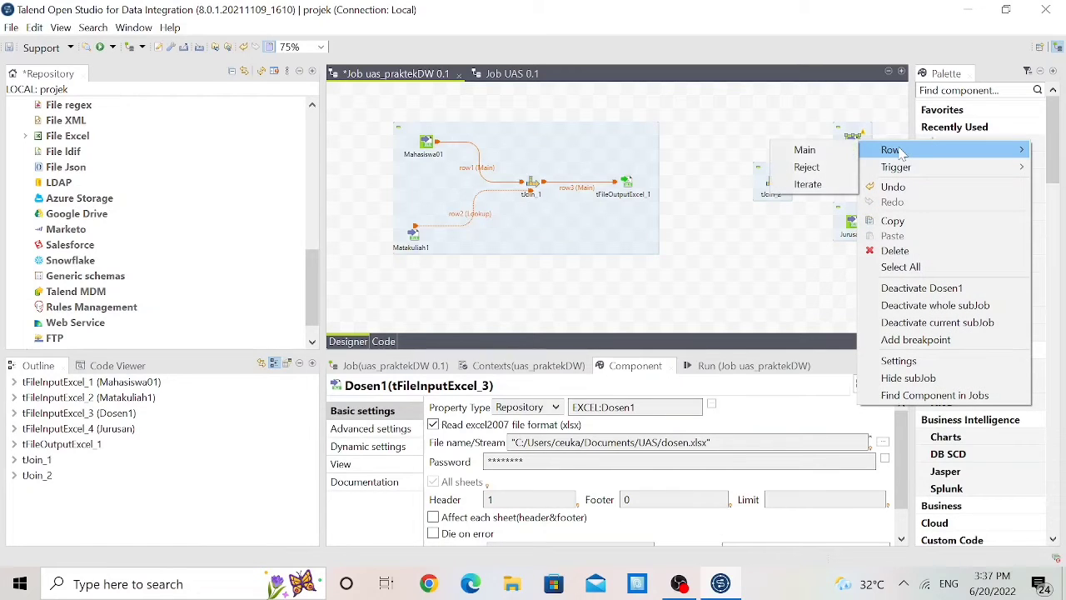
pyautogui.click(829, 153)
pyautogui.click(772, 186)
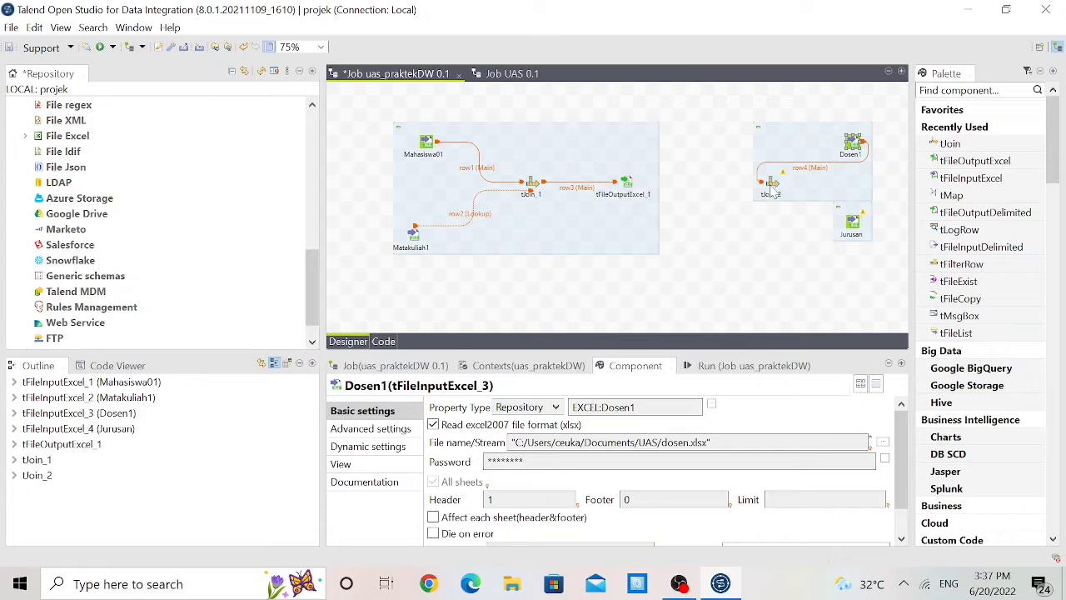
pyautogui.rightClick(851, 229)
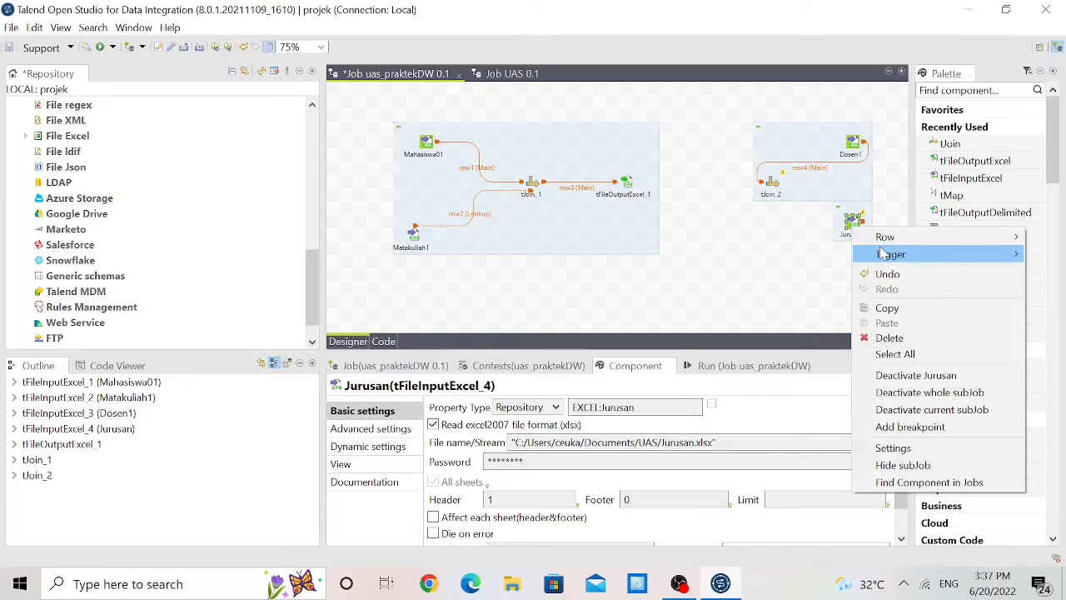
pyautogui.moveTo(881, 238)
pyautogui.click(827, 237)
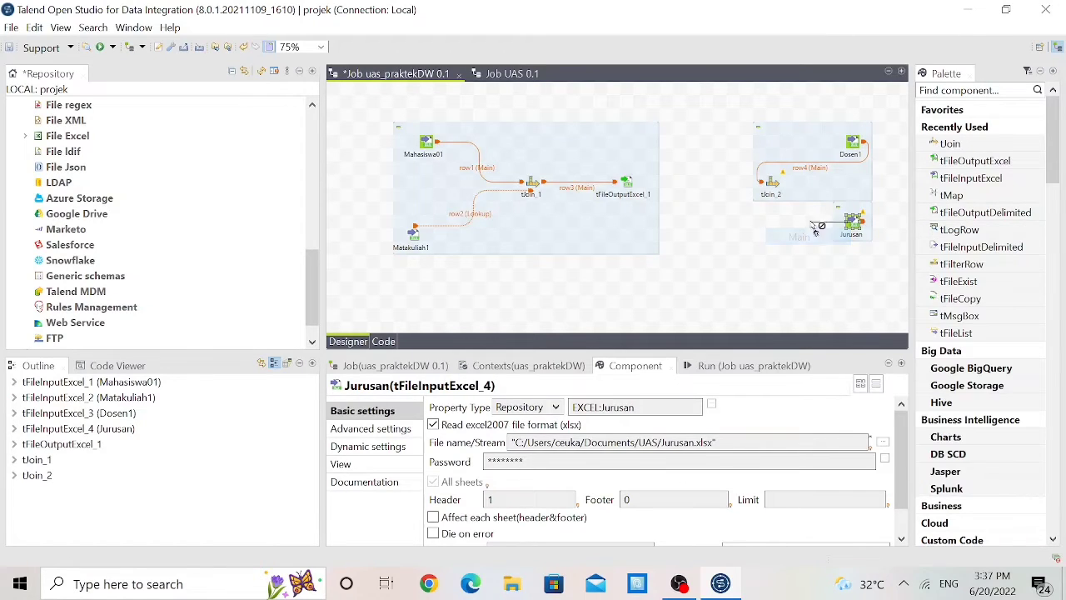
pyautogui.click(772, 184)
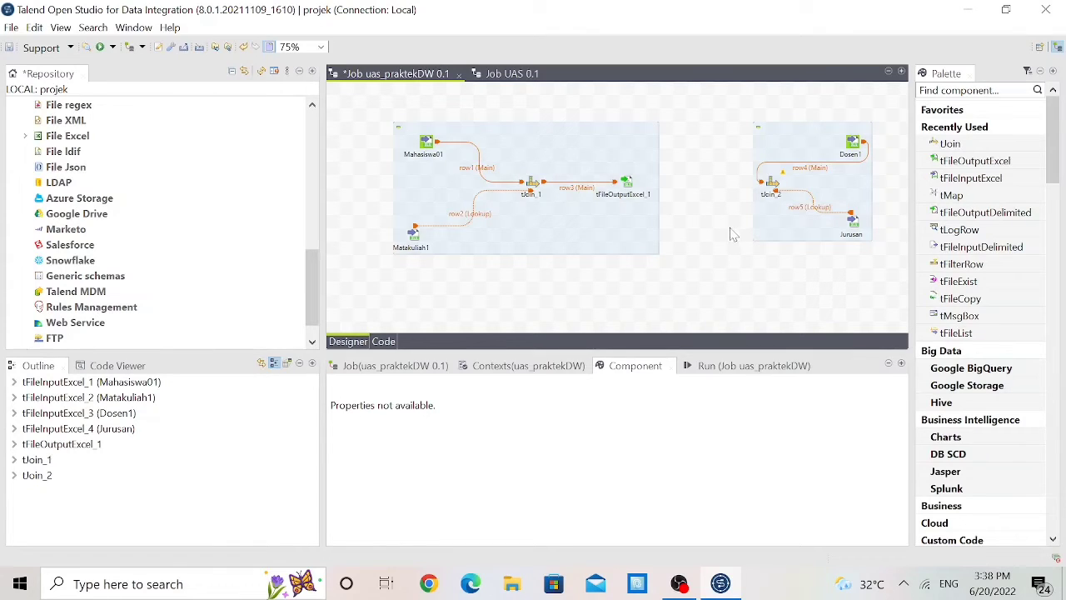
# Add a second tFileOutputExcel component and place it between the finished subjob and tJoin_2
pyautogui.write('tfi')
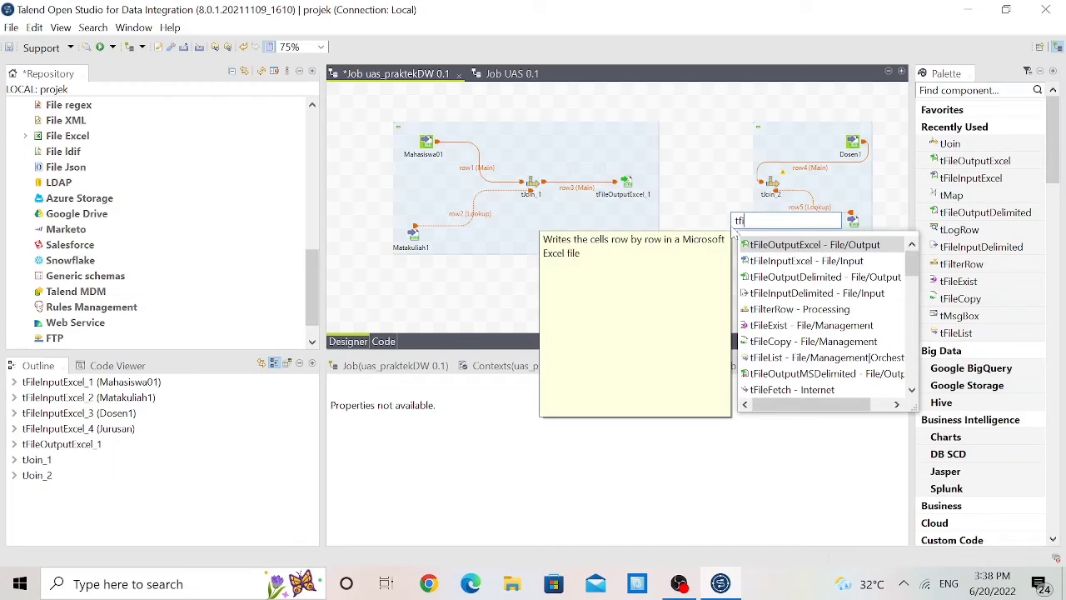
pyautogui.doubleClick(768, 246)
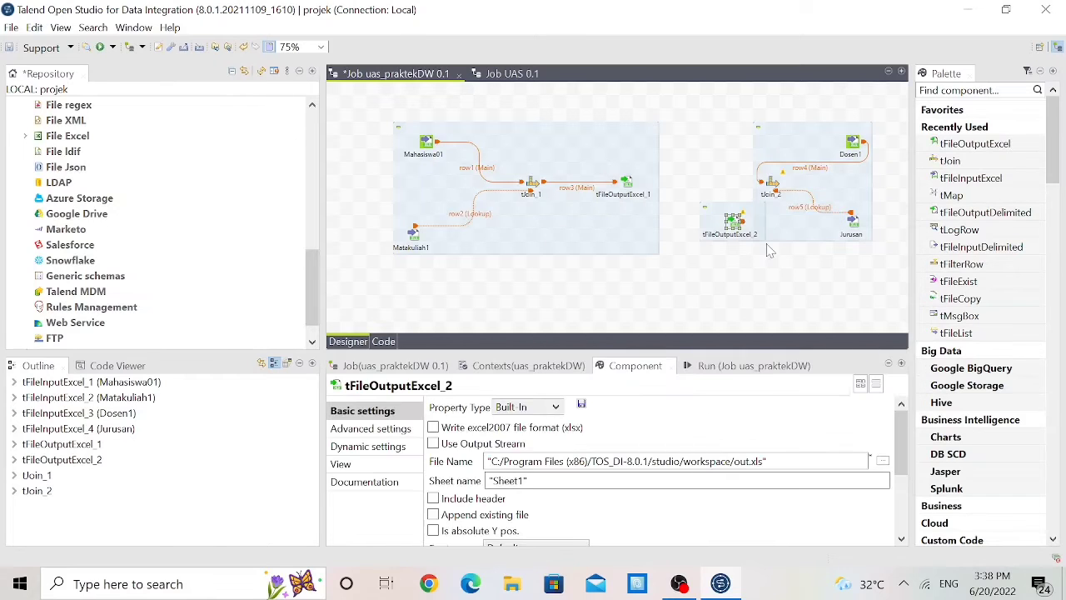
pyautogui.moveTo(749, 223); pyautogui.dragTo(728, 198)
pyautogui.click(776, 239)
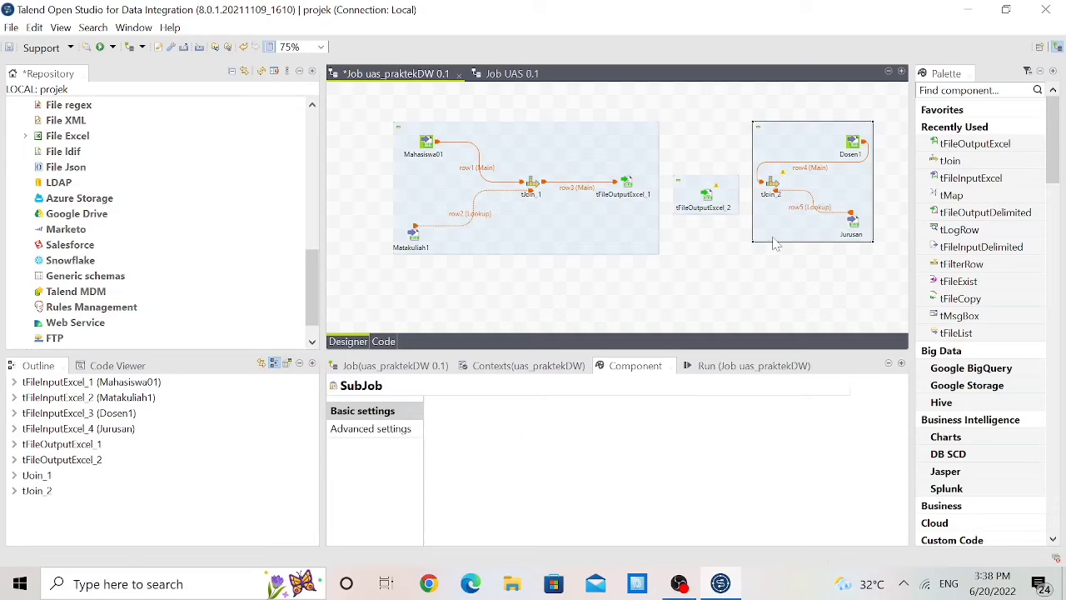
# Connect tJoin_2 to tFileOutputExcel_2 with a Main row
pyautogui.click(774, 182)
pyautogui.rightClick(773, 183)
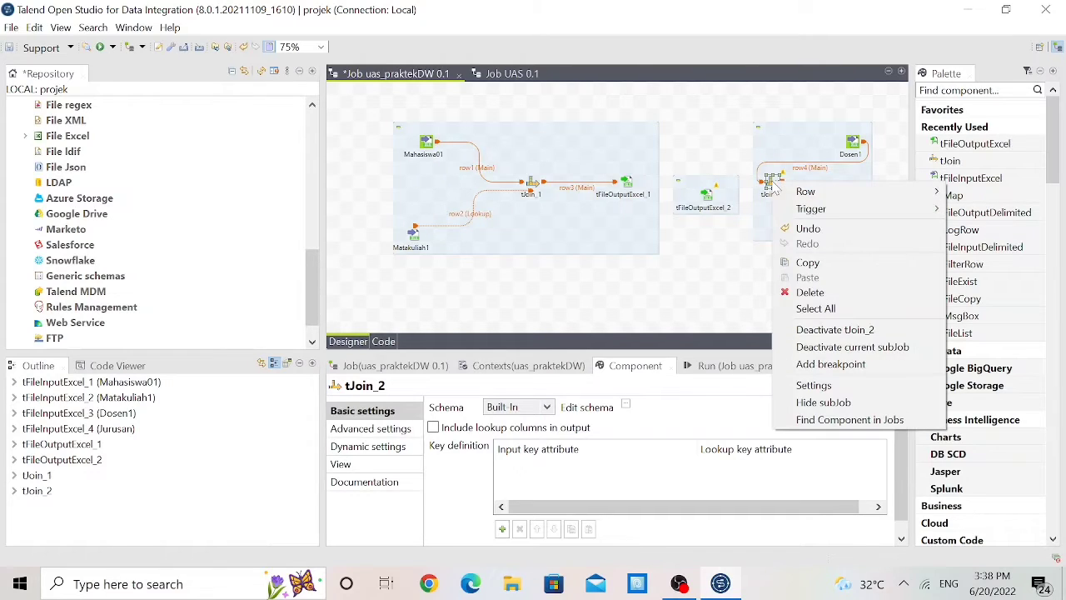
pyautogui.moveTo(791, 196)
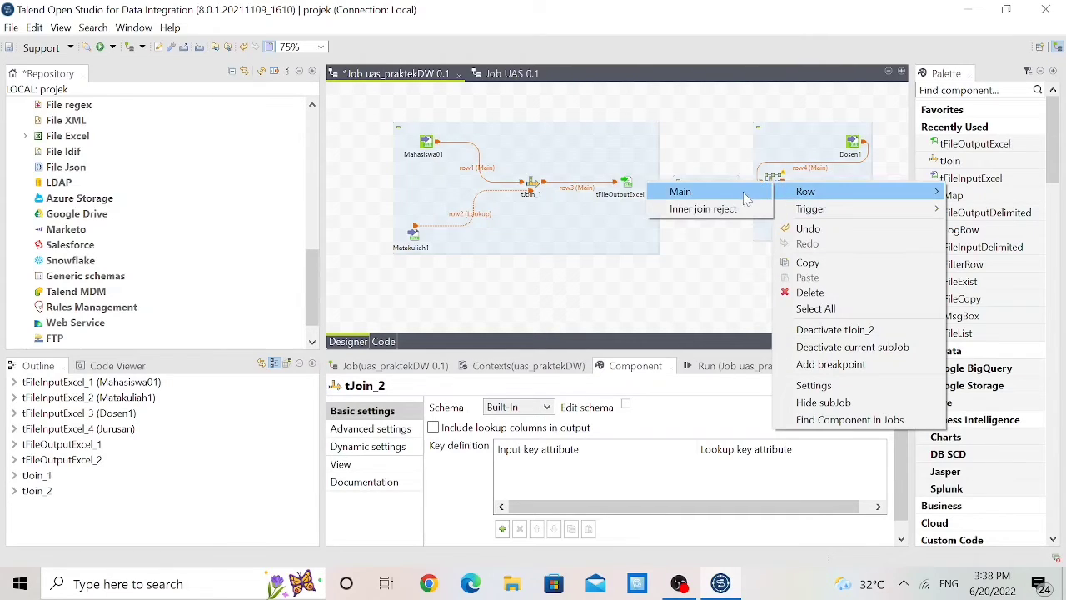
pyautogui.click(680, 192)
pyautogui.click(706, 197)
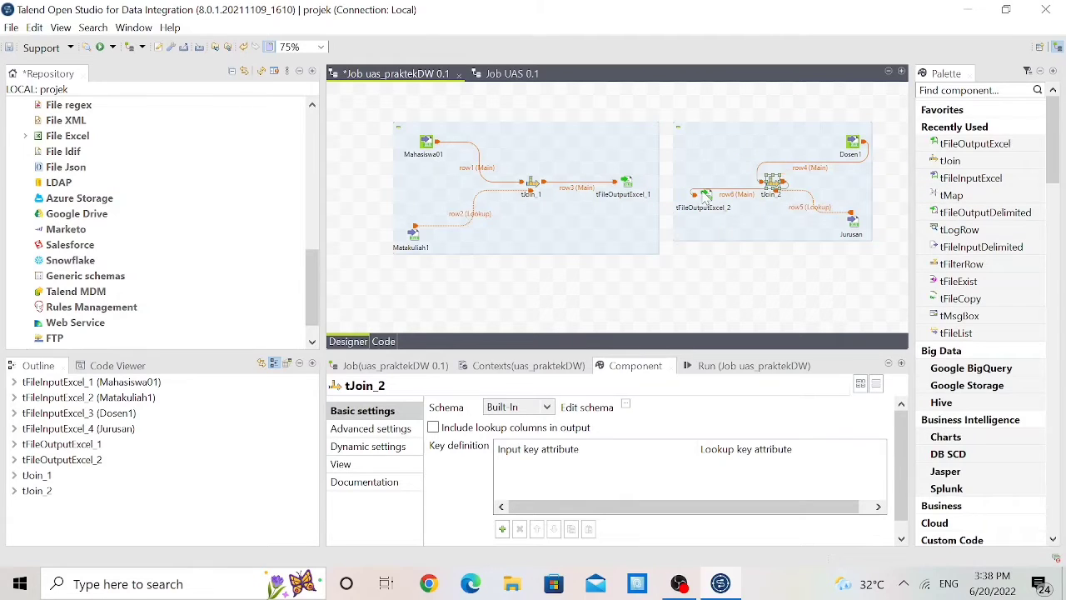
pyautogui.click(756, 280)
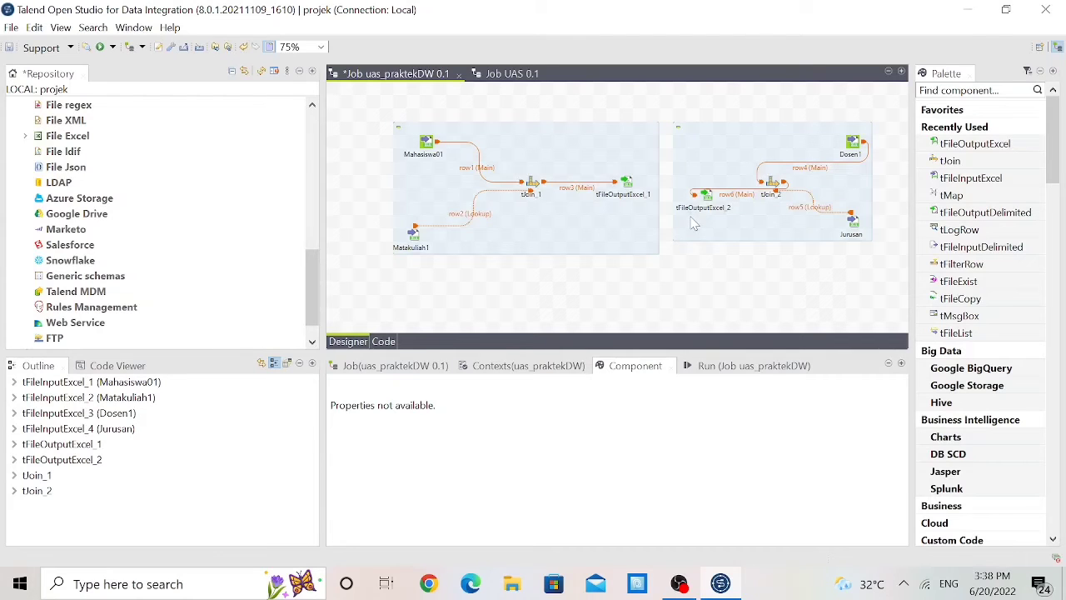
# Switch both the property type and the schema of the Dosen1 input to Built-In
pyautogui.click(854, 143)
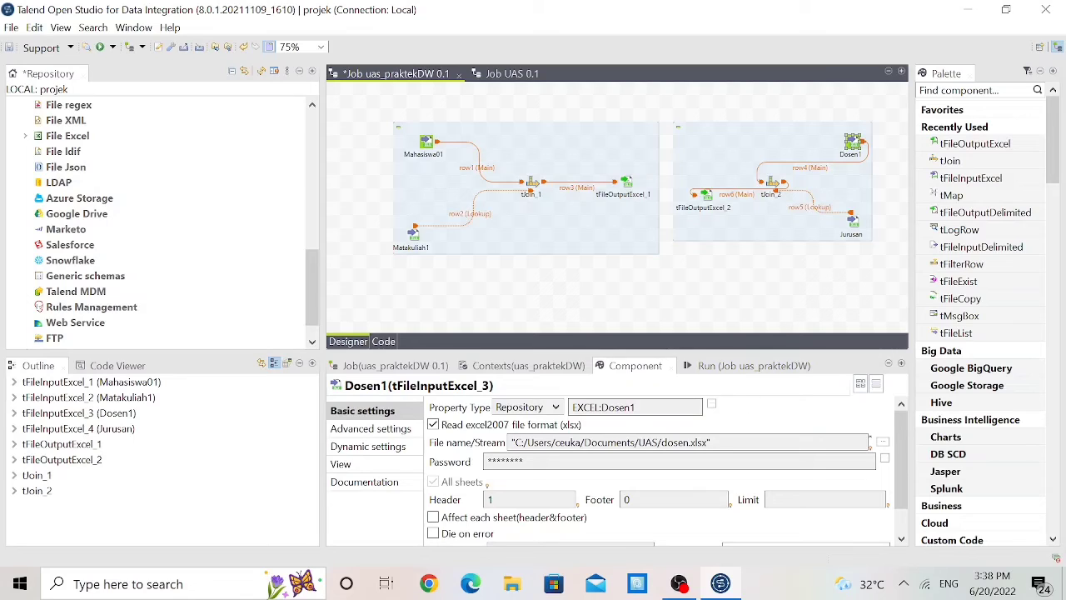
pyautogui.click(557, 406)
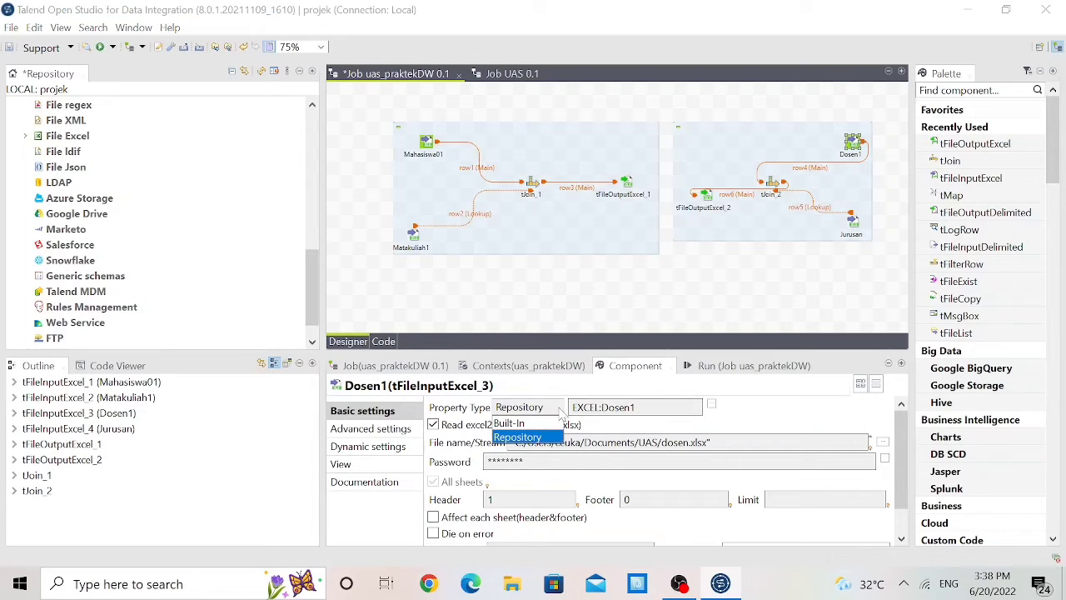
pyautogui.click(542, 432)
pyautogui.scroll(-1, 545, 499)
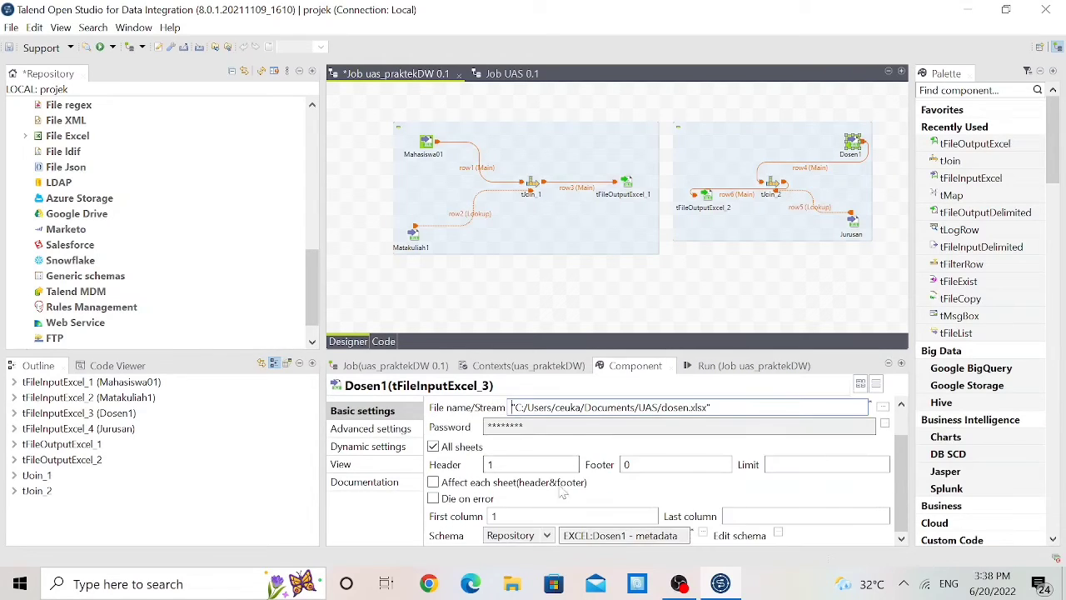
pyautogui.click(547, 535)
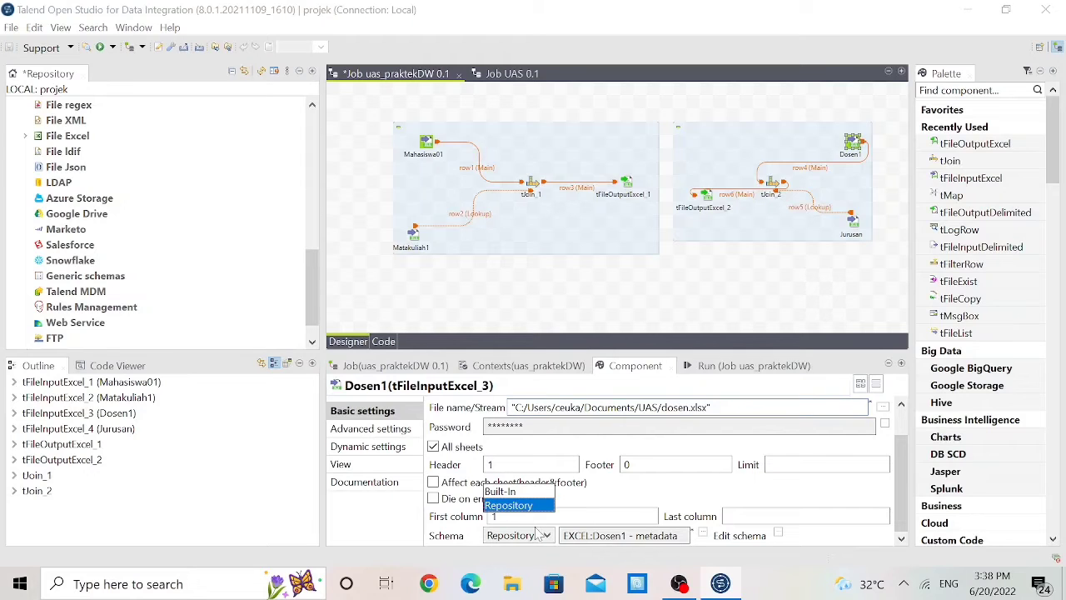
pyautogui.click(523, 490)
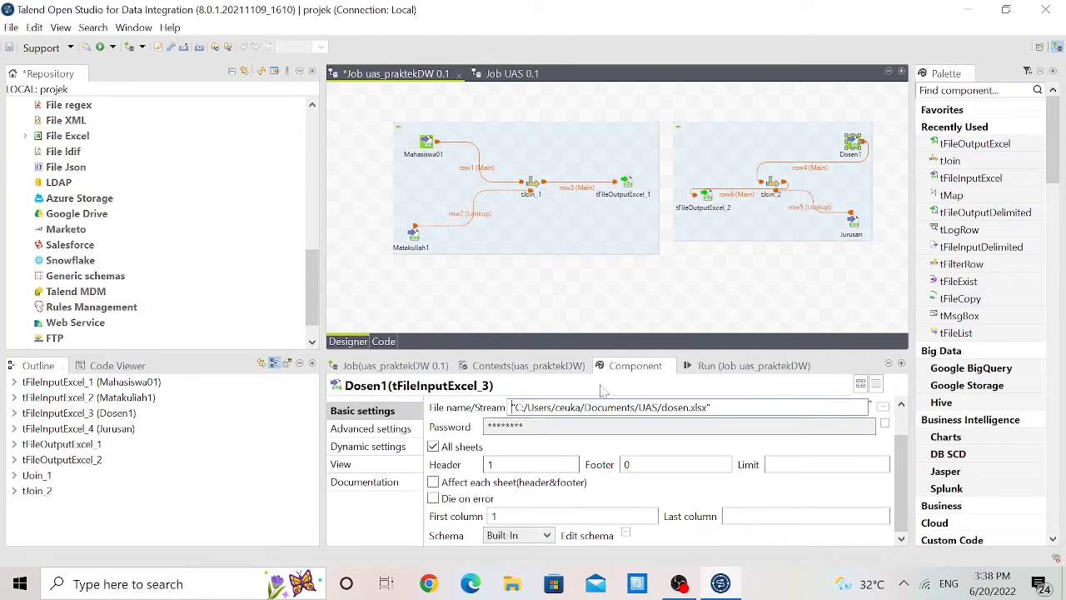
# Switch both the property type and the schema of the Jurusan input to Built-In
pyautogui.click(853, 221)
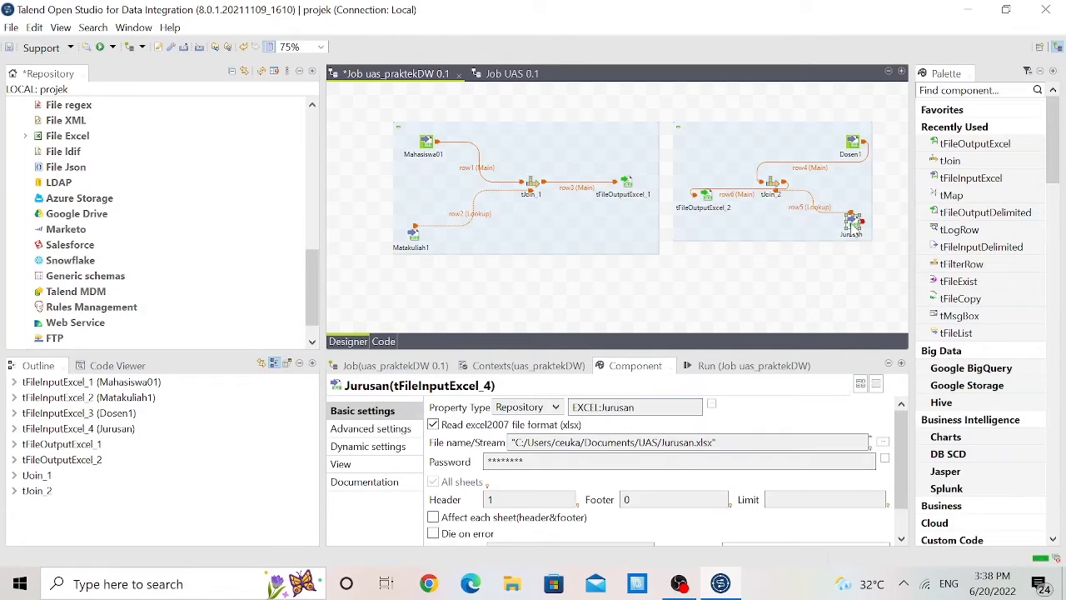
pyautogui.click(533, 407)
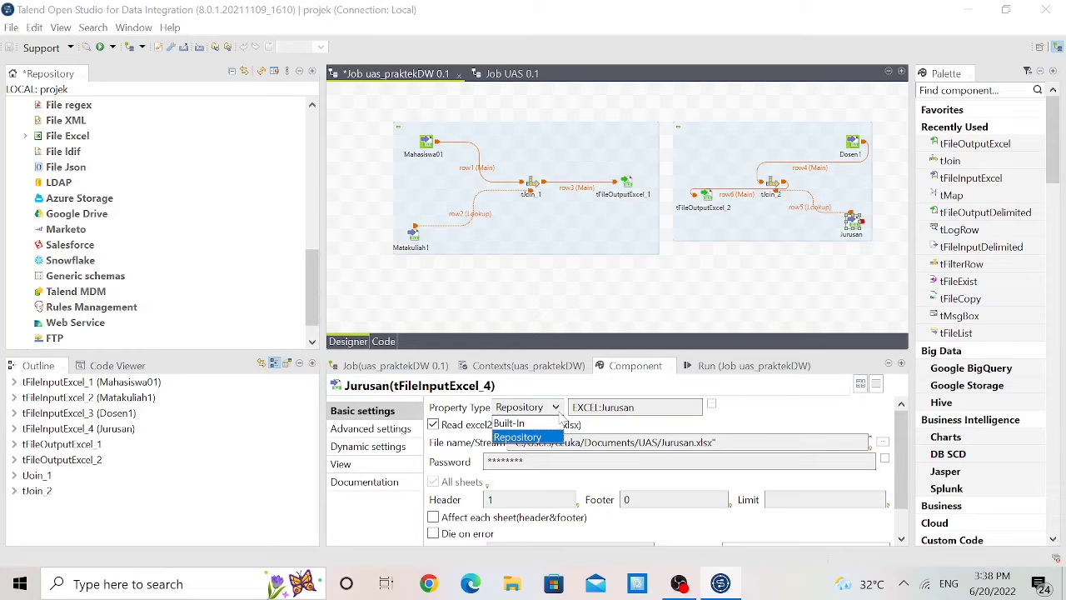
pyautogui.click(541, 424)
pyautogui.scroll(-2, 541, 427)
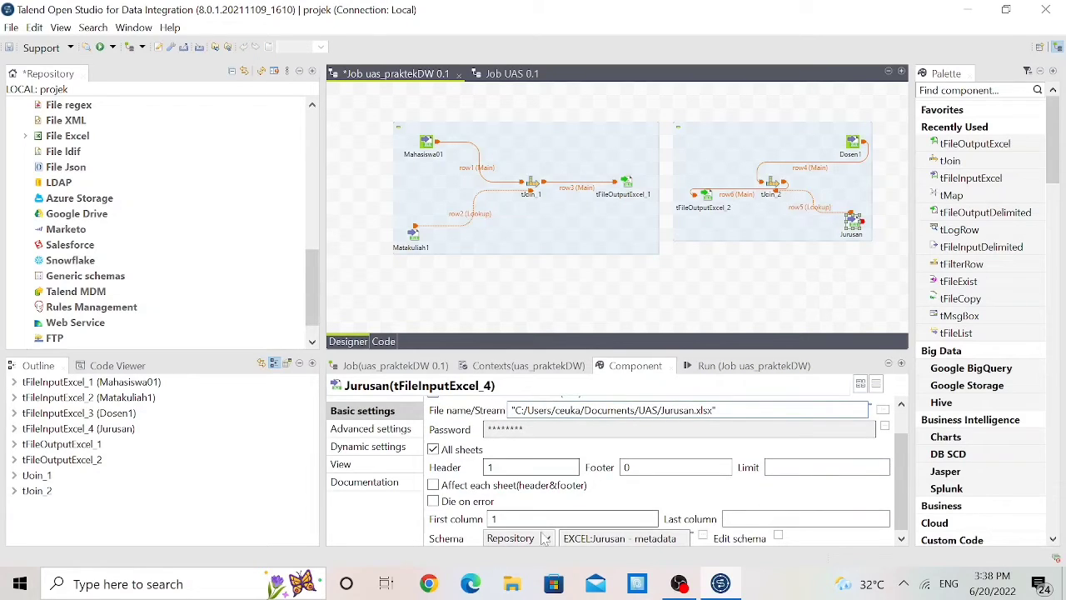
pyautogui.click(546, 539)
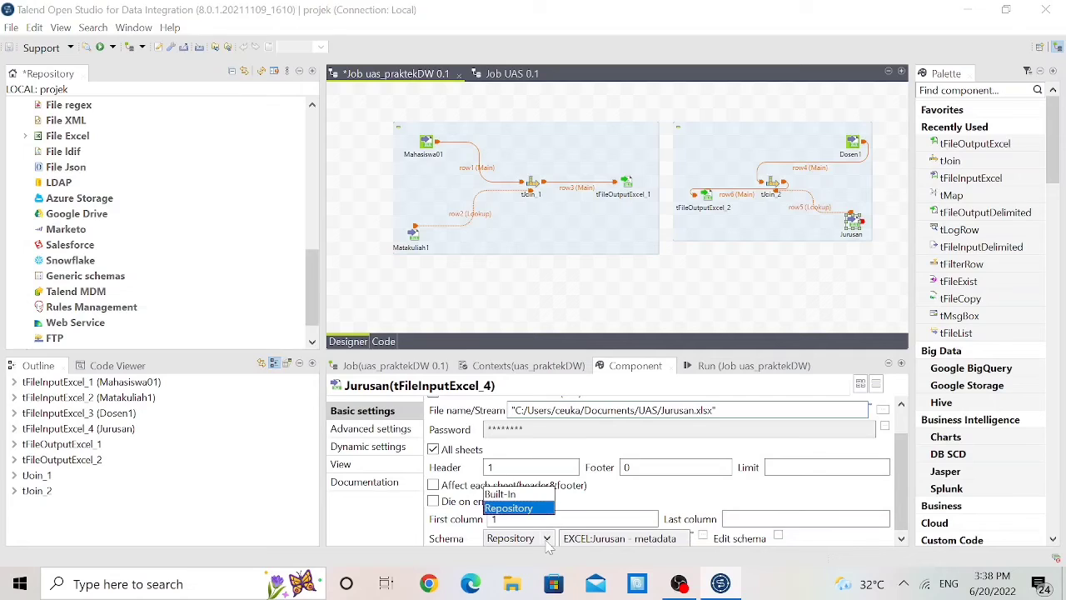
pyautogui.click(521, 495)
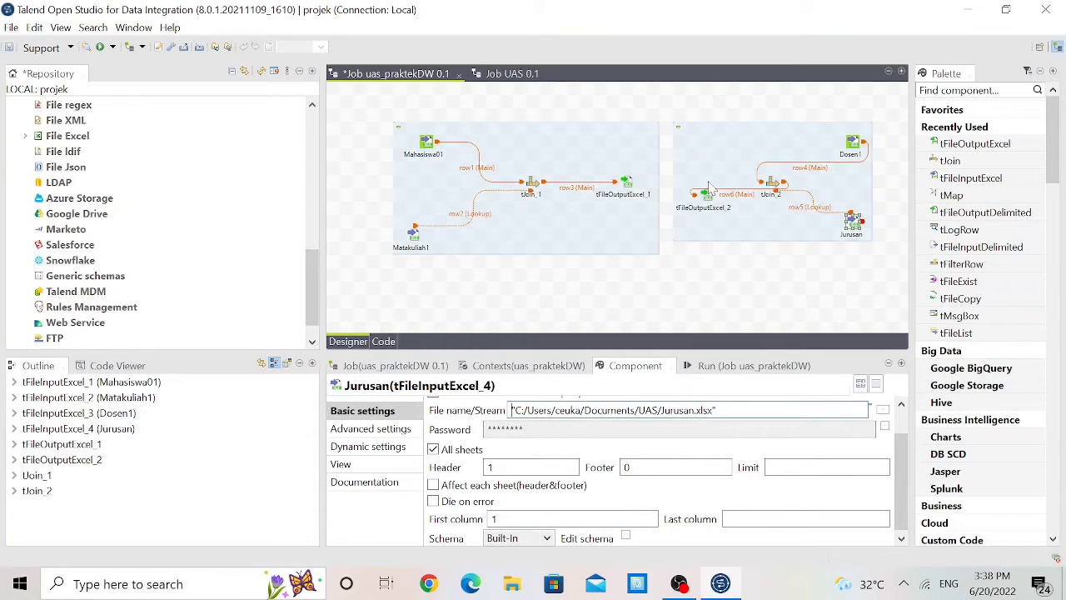
# Build the tJoin_2 output schema from all Dosen1 columns plus the Jurusan column of the lookup input, and propagate the changes
pyautogui.click(779, 184)
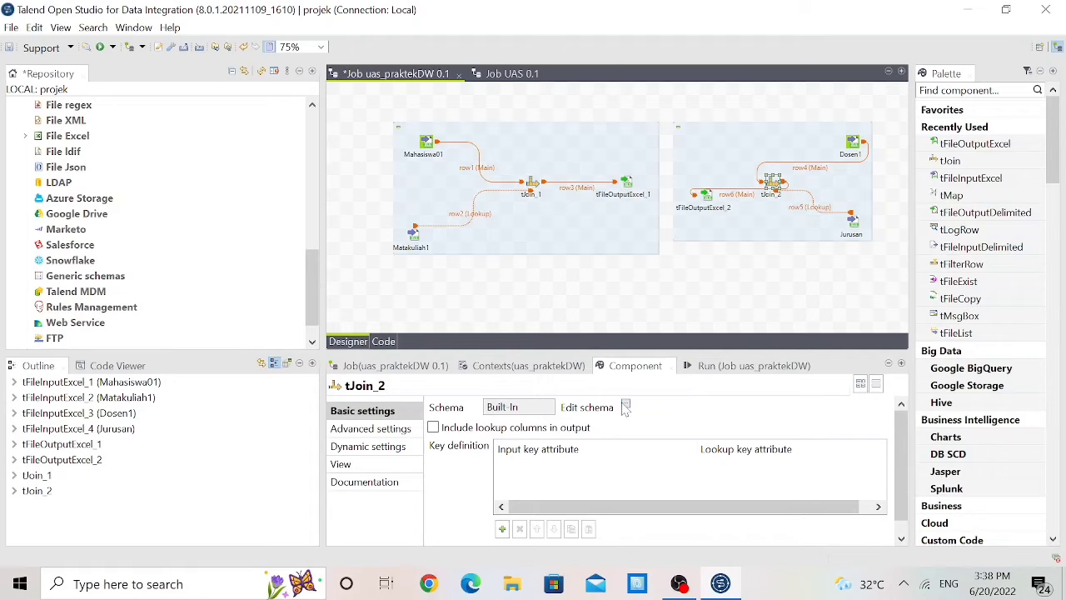
pyautogui.click(625, 406)
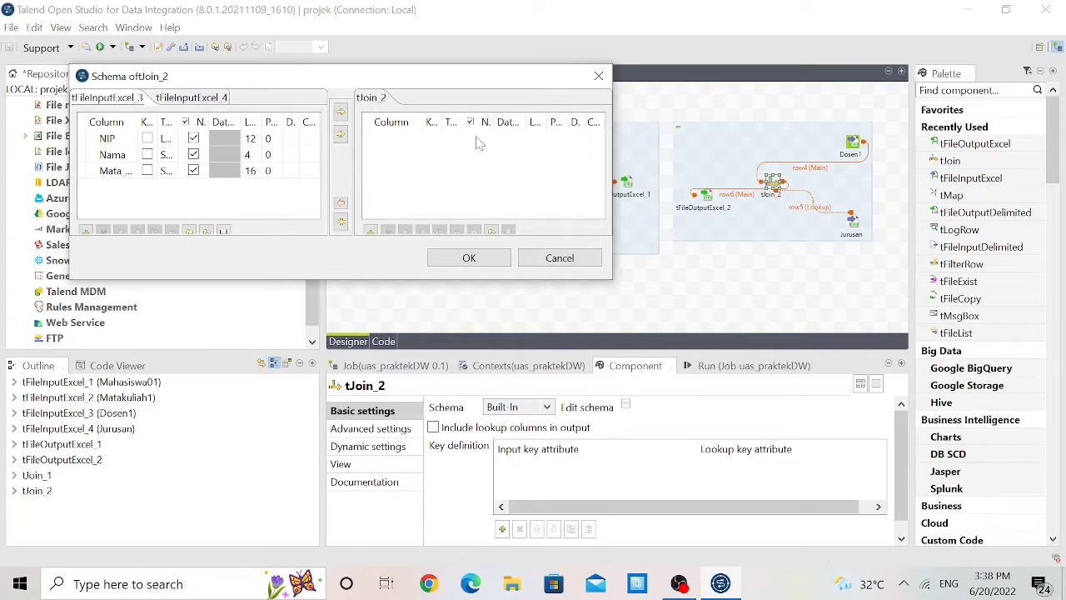
pyautogui.click(341, 134)
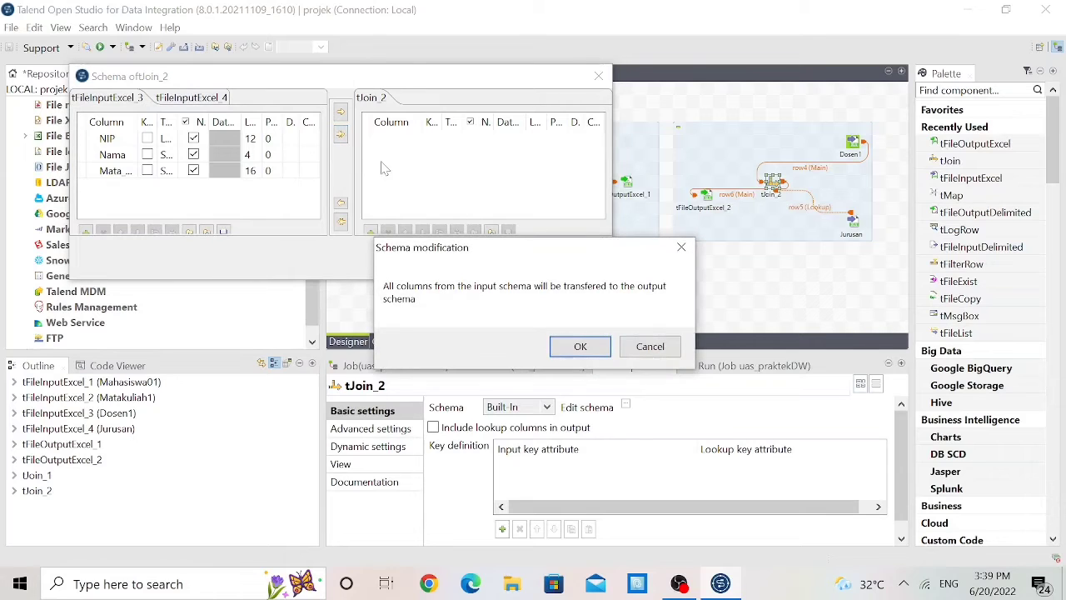
pyautogui.click(569, 345)
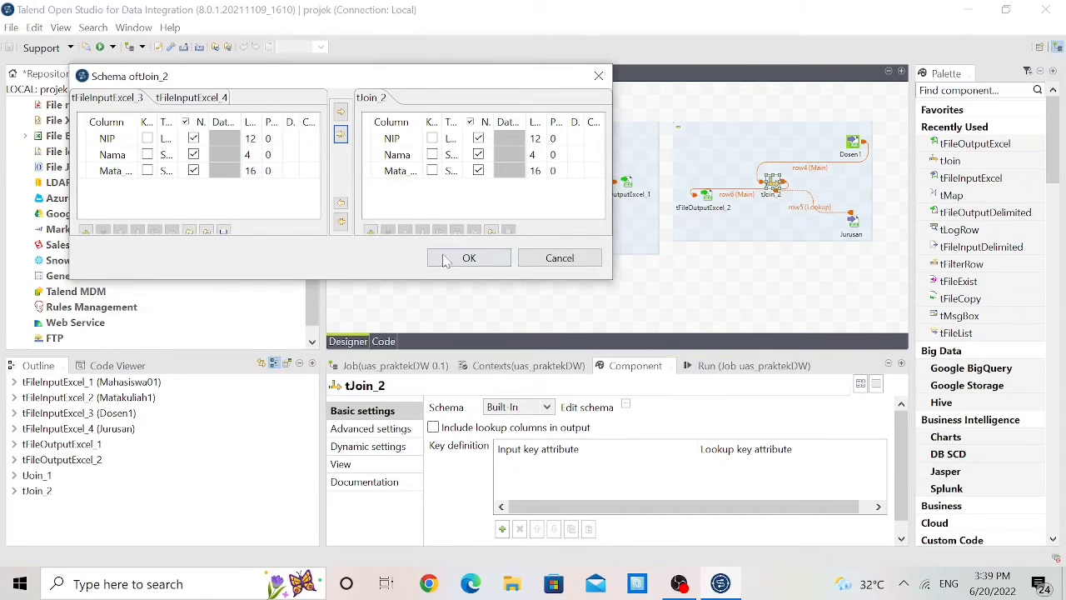
pyautogui.click(218, 98)
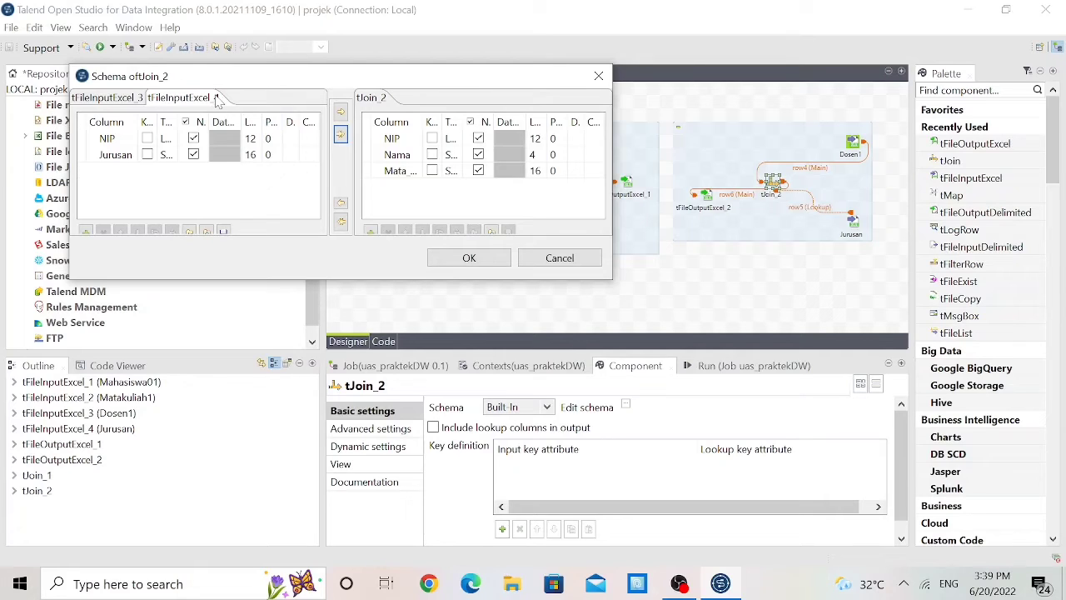
pyautogui.click(305, 163)
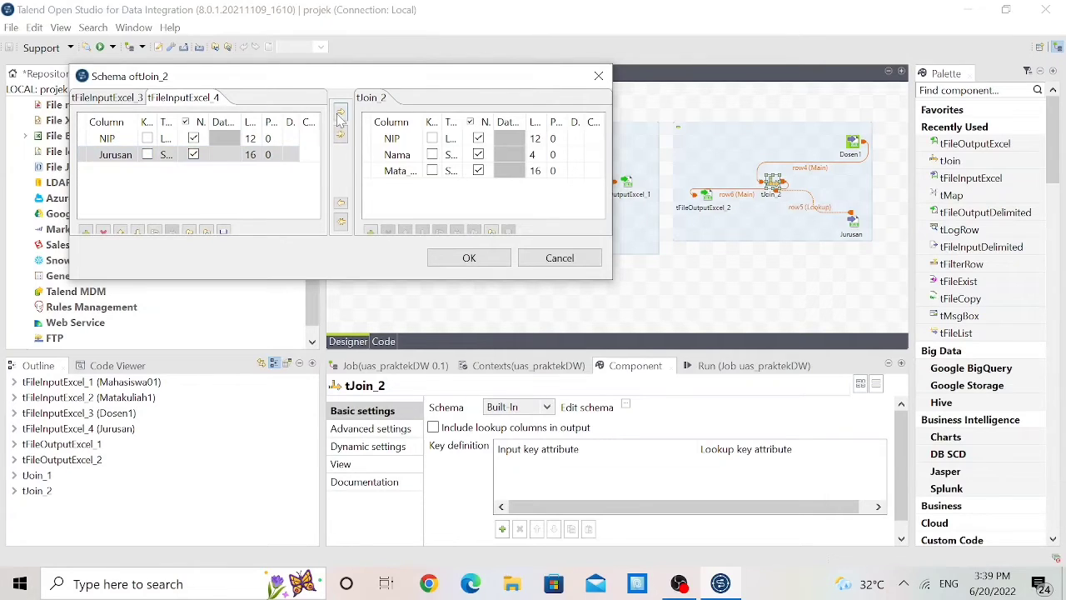
pyautogui.click(341, 112)
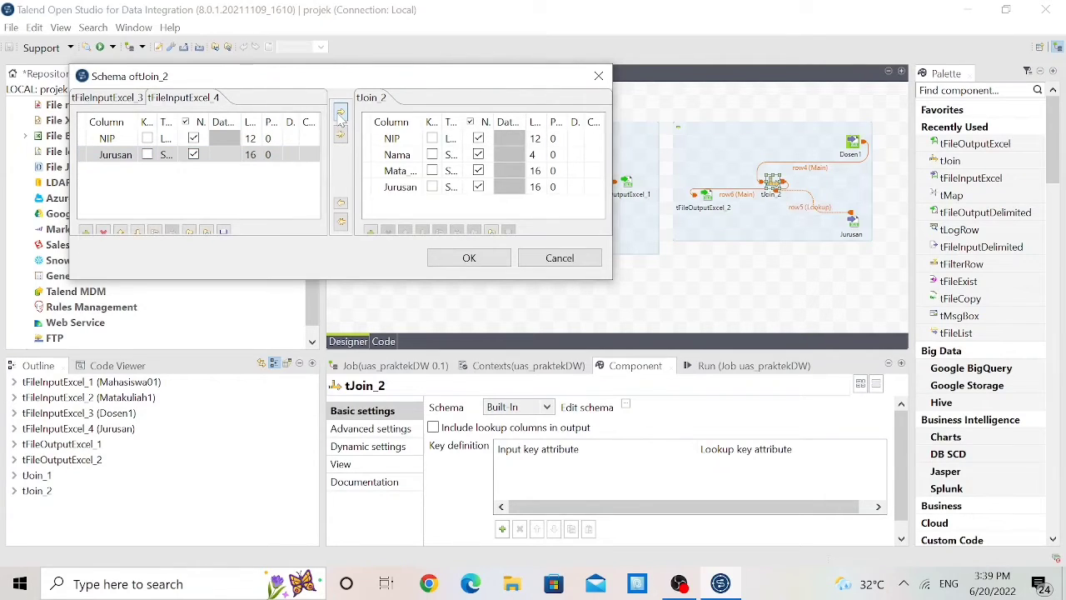
pyautogui.click(498, 257)
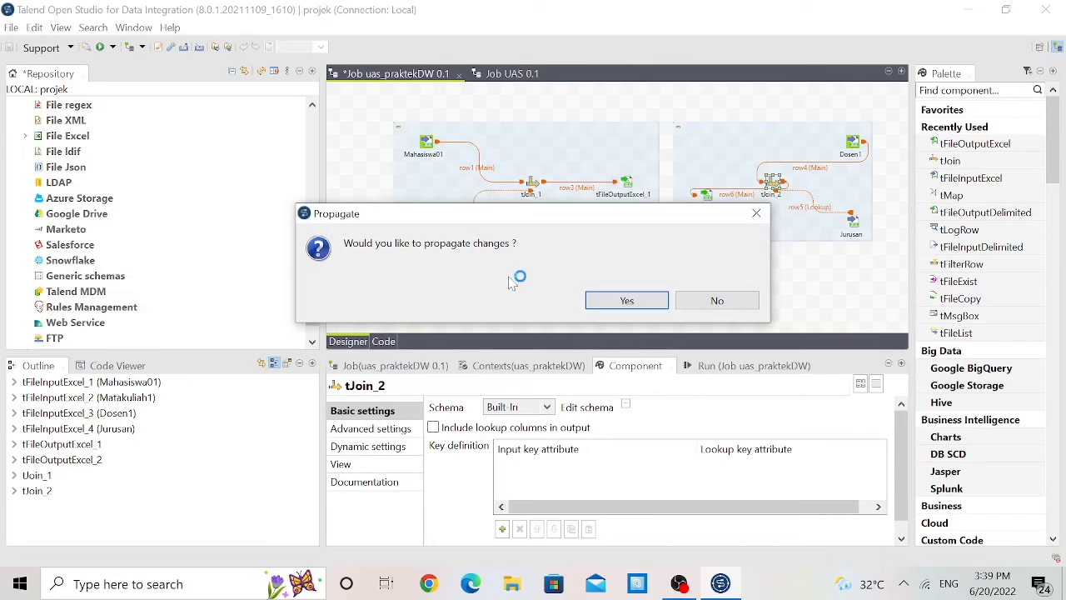
pyautogui.click(613, 310)
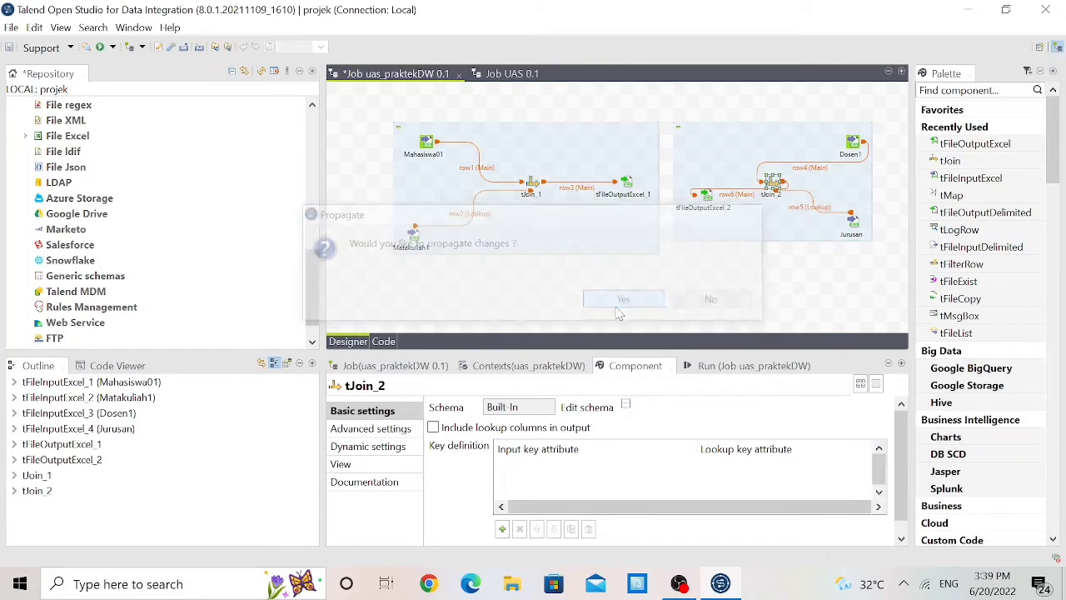
# Include lookup columns in the tJoin_2 output and add two column mappings with lookup columns row5.NIP and row5.Jurusan
pyautogui.click(434, 428)
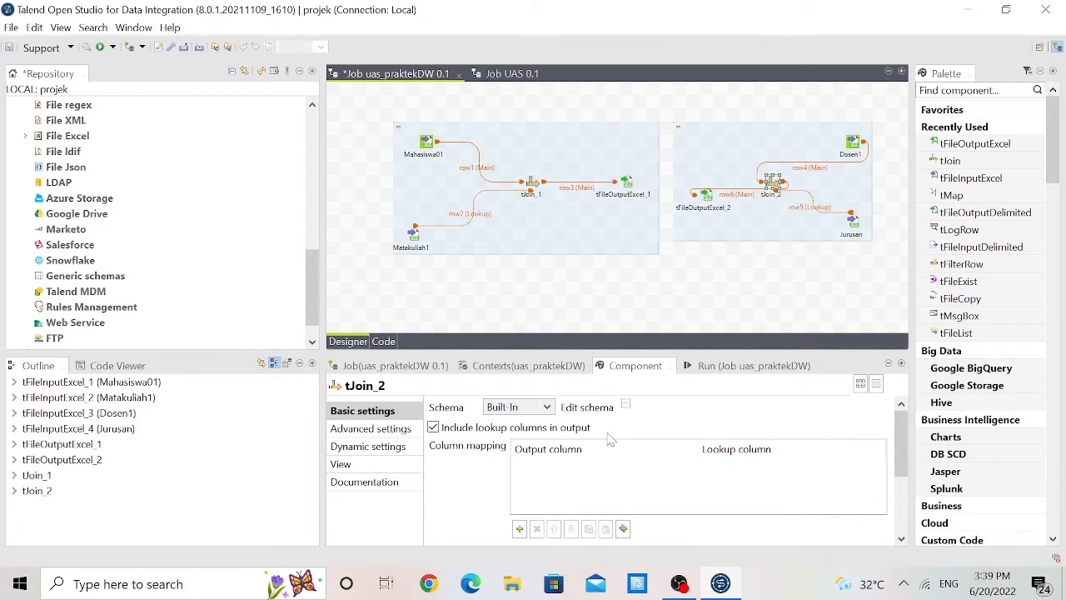
pyautogui.click(519, 516)
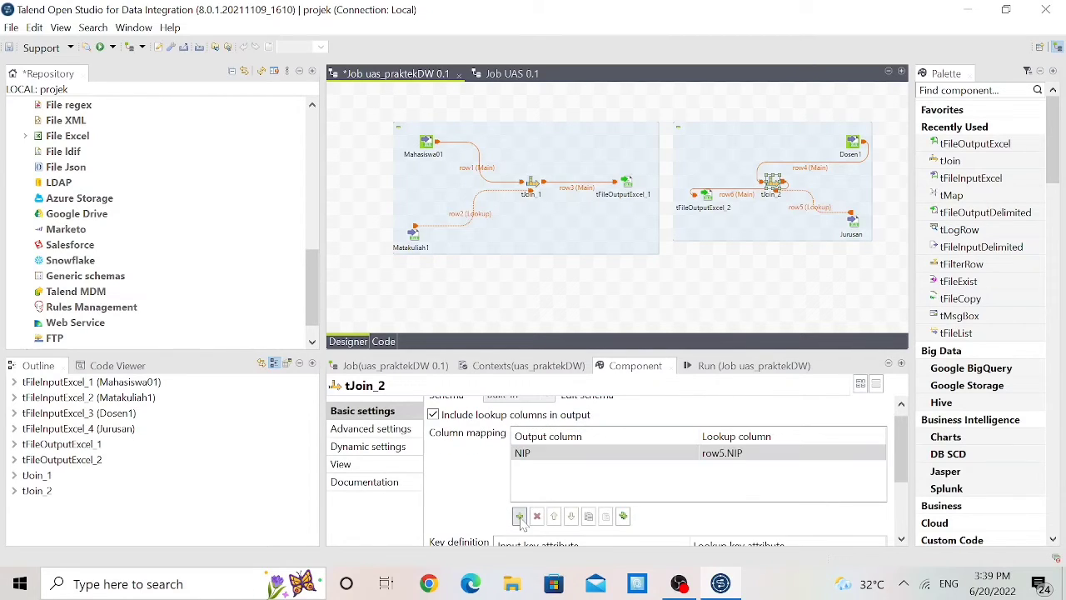
pyautogui.click(520, 517)
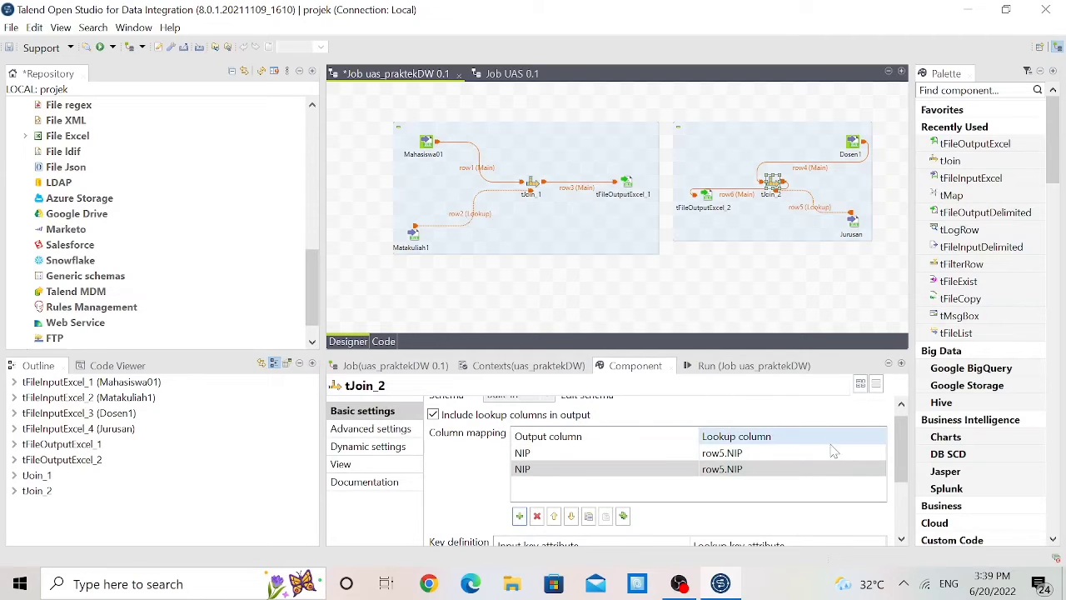
pyautogui.click(832, 452)
pyautogui.click(879, 453)
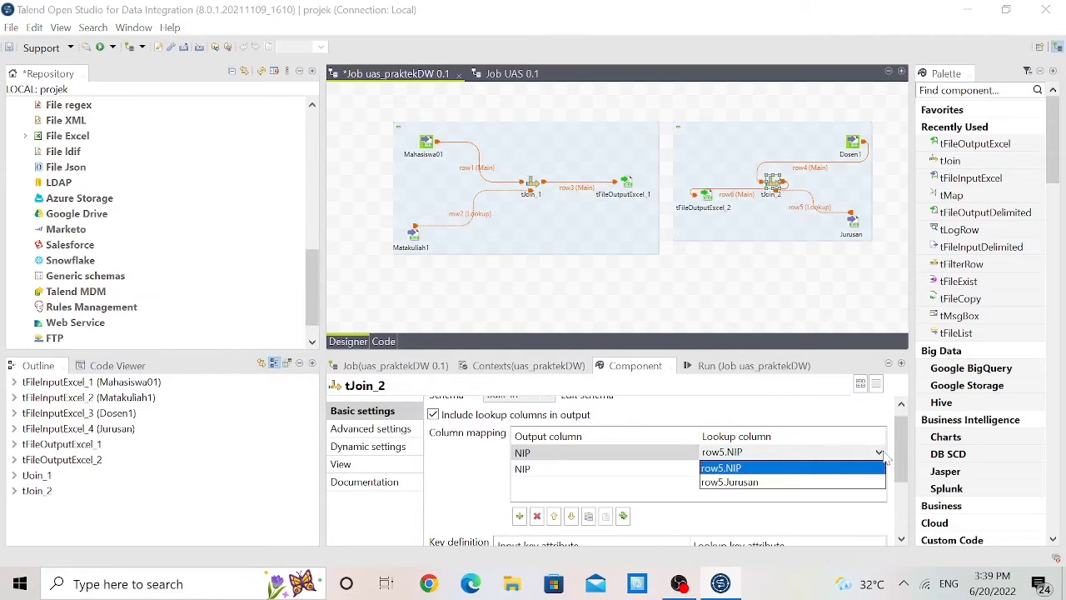
pyautogui.click(852, 480)
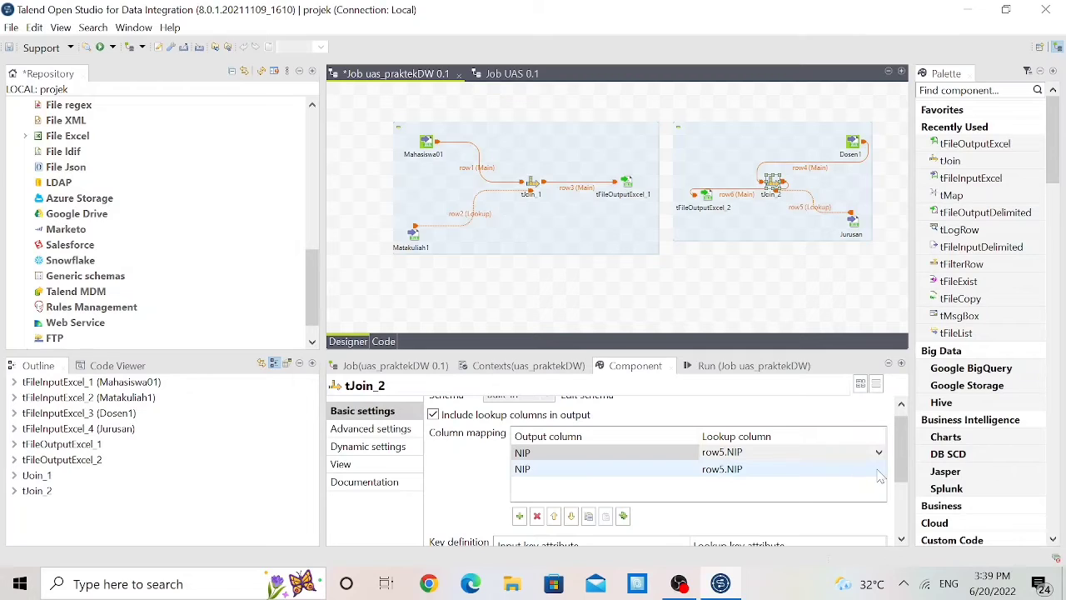
pyautogui.click(878, 472)
pyautogui.click(878, 469)
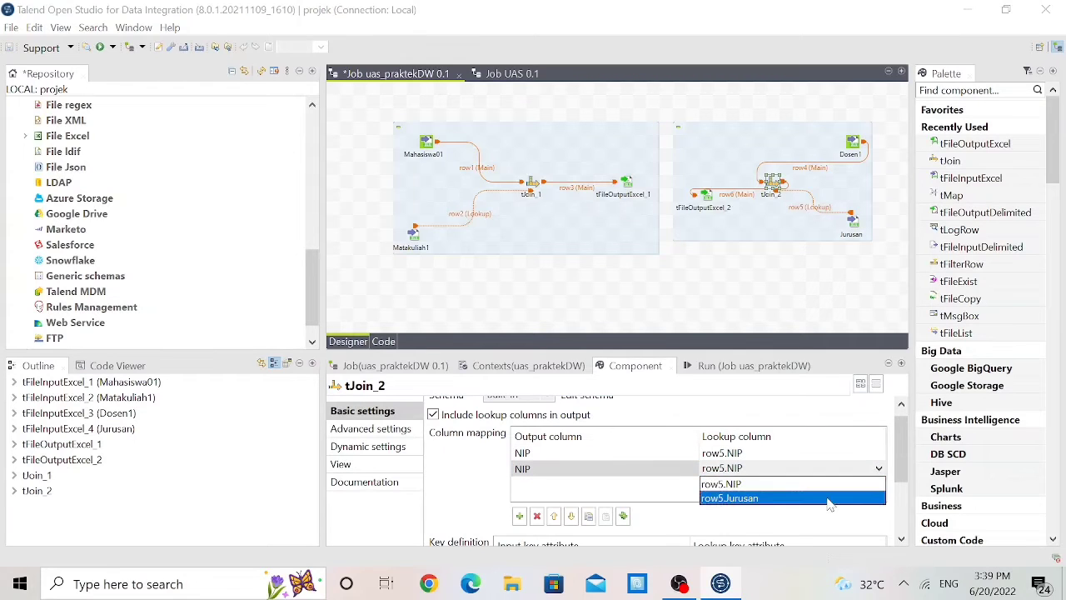
pyautogui.click(833, 497)
# Set the output column of the row5.Jurusan mapping to Jurusan, leaving the row5.NIP mapping on NIP
pyautogui.click(693, 457)
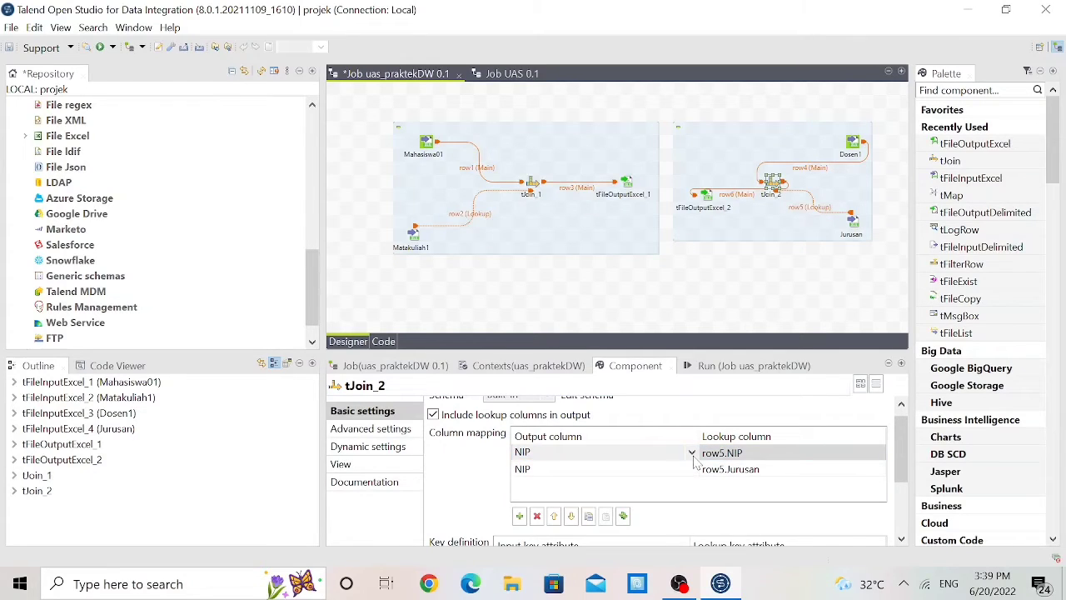
pyautogui.click(691, 454)
pyautogui.click(655, 473)
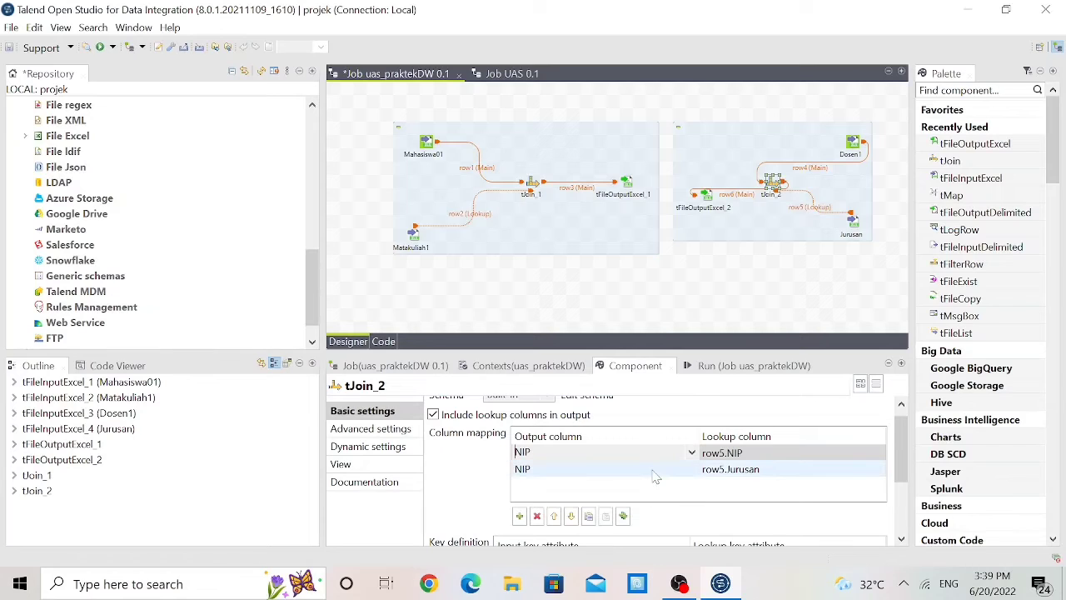
pyautogui.click(691, 472)
pyautogui.click(691, 471)
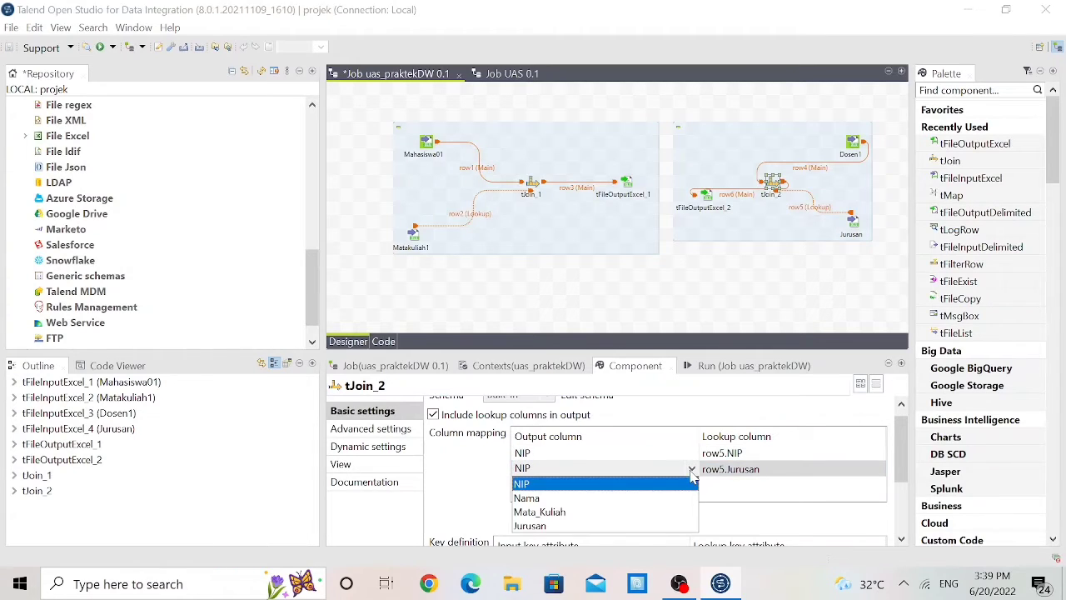
pyautogui.click(651, 527)
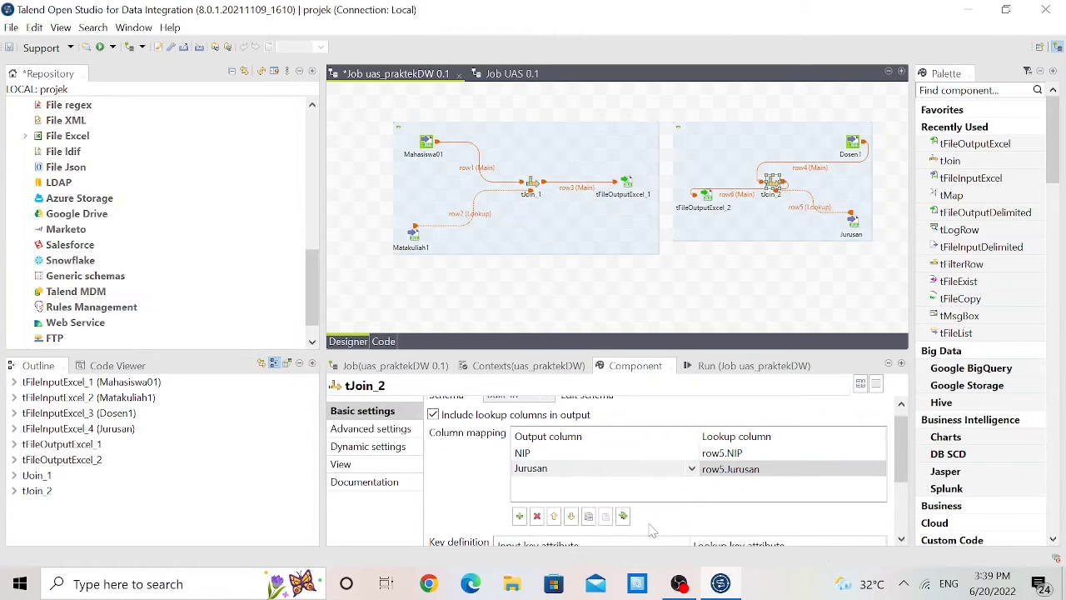
# Add a key definition to tJoin_2 that matches input key NIP with lookup key row5.NIP
pyautogui.scroll(-1, 652, 531)
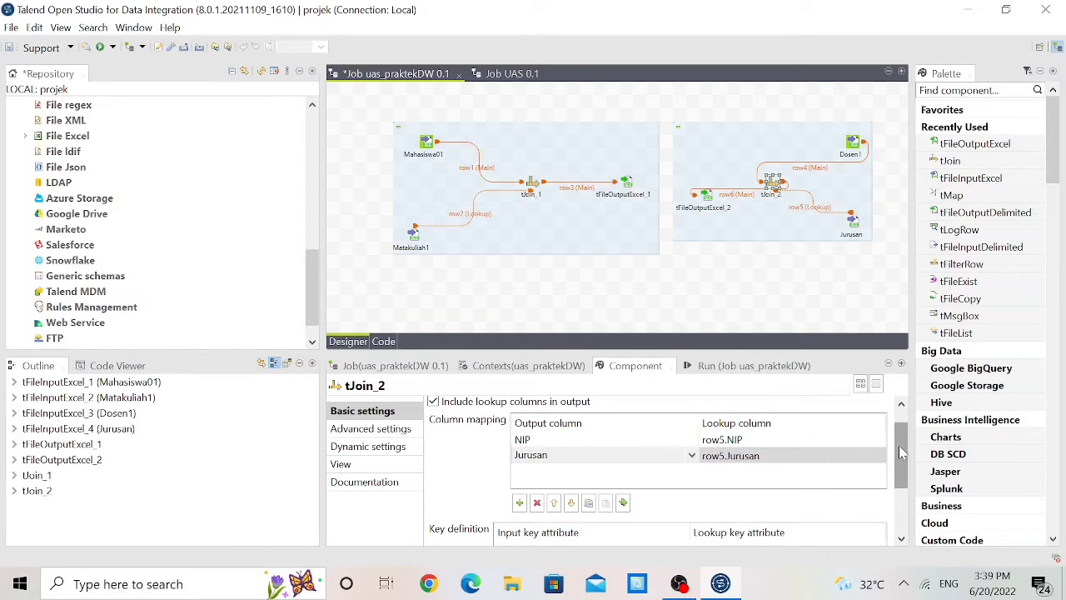
pyautogui.moveTo(901, 446); pyautogui.dragTo(904, 497)
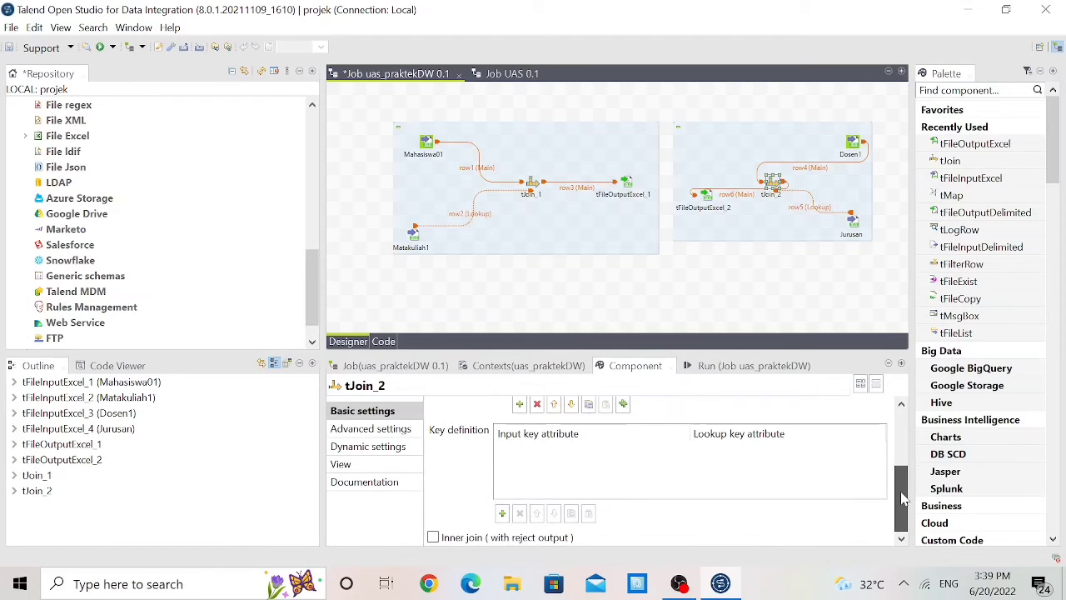
pyautogui.click(502, 513)
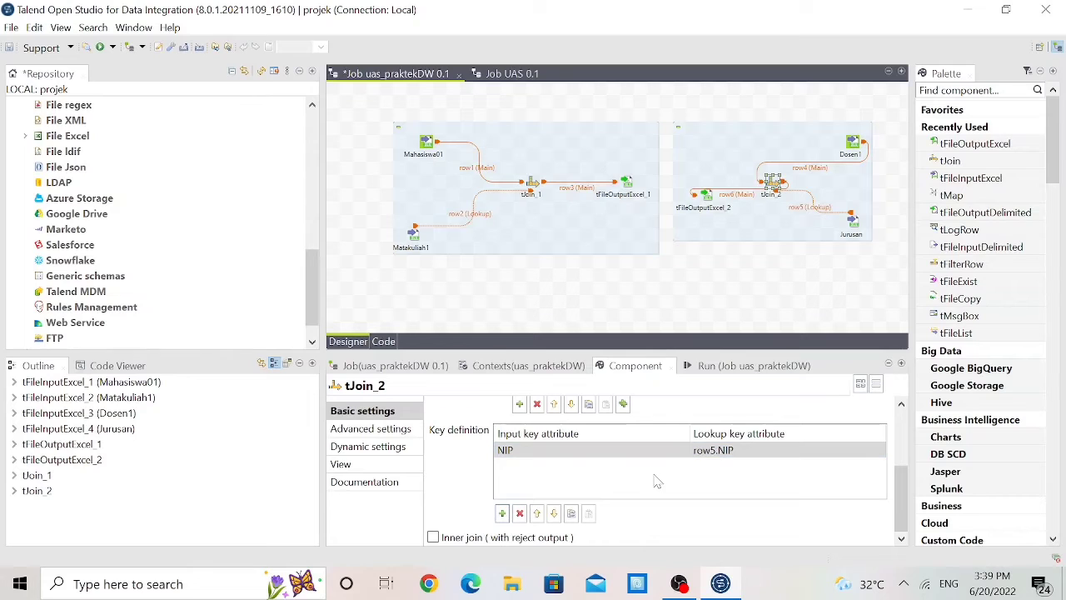
# Point tFileOutputExcel_2 to Jurusan.xlsx in the Documents/UAS folder and change the file name in that path to joinexcel
pyautogui.click(704, 198)
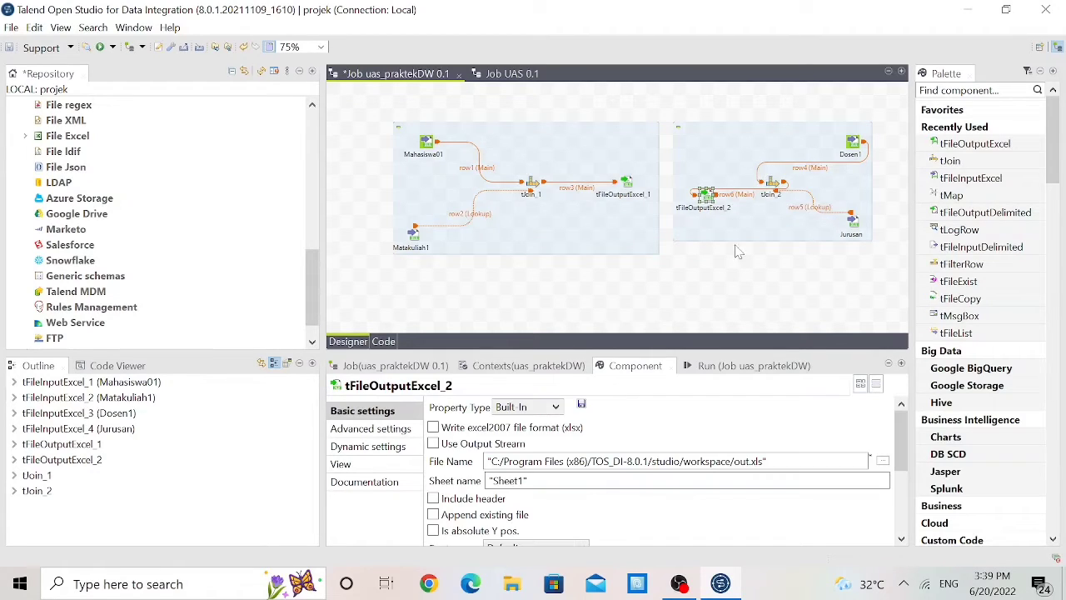
pyautogui.click(882, 460)
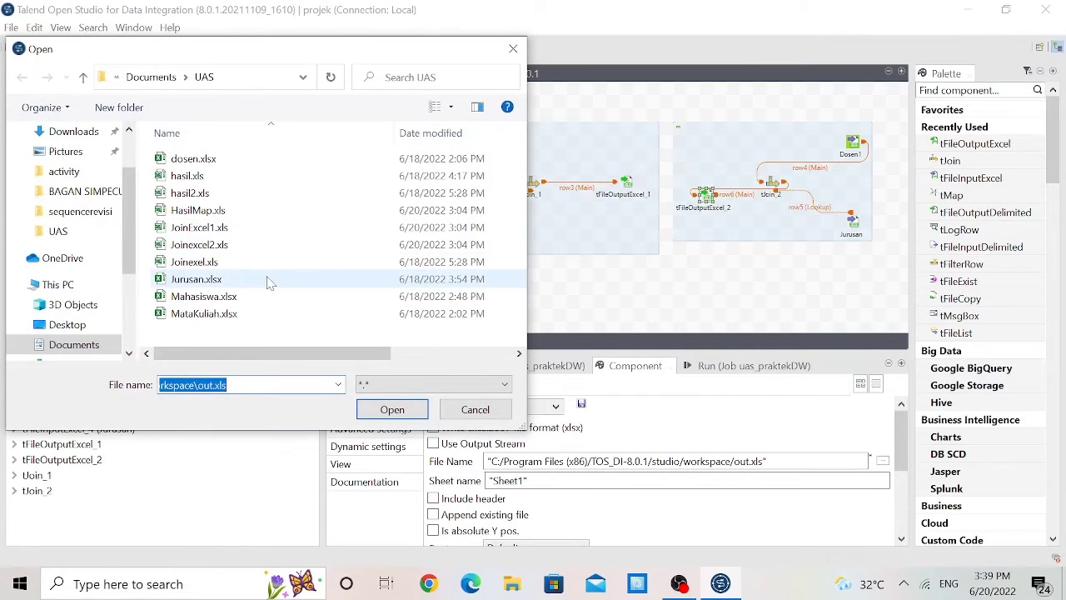
pyautogui.click(268, 283)
pyautogui.click(393, 413)
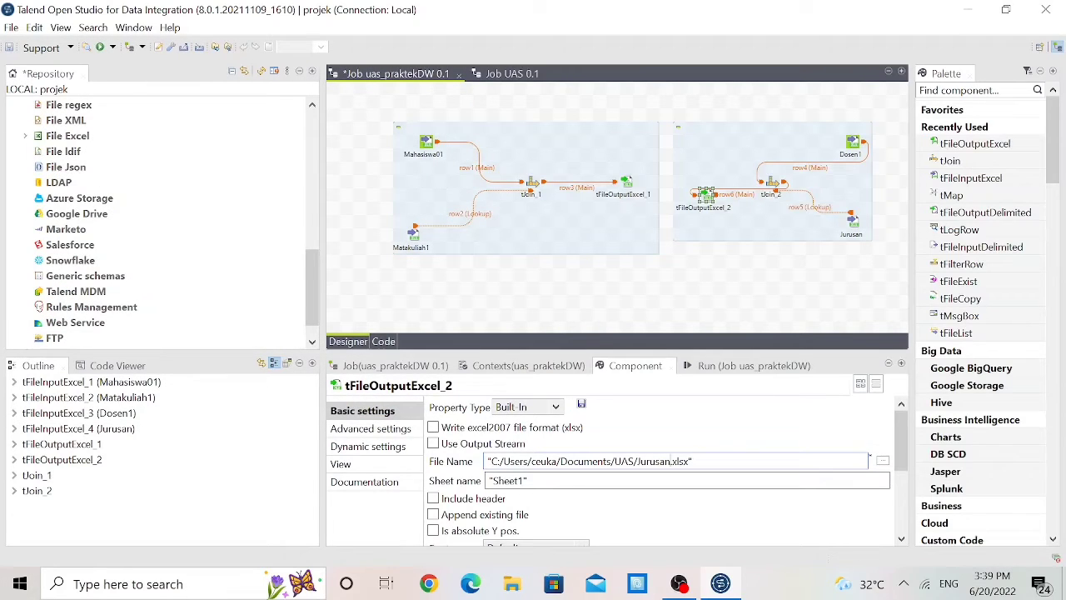
pyautogui.press('BackSpace')
pyautogui.press('BackSpace')
pyautogui.press('BackSpace')
pyautogui.write('joinexcel')
pyautogui.press('BackSpace')
pyautogui.click(765, 266)
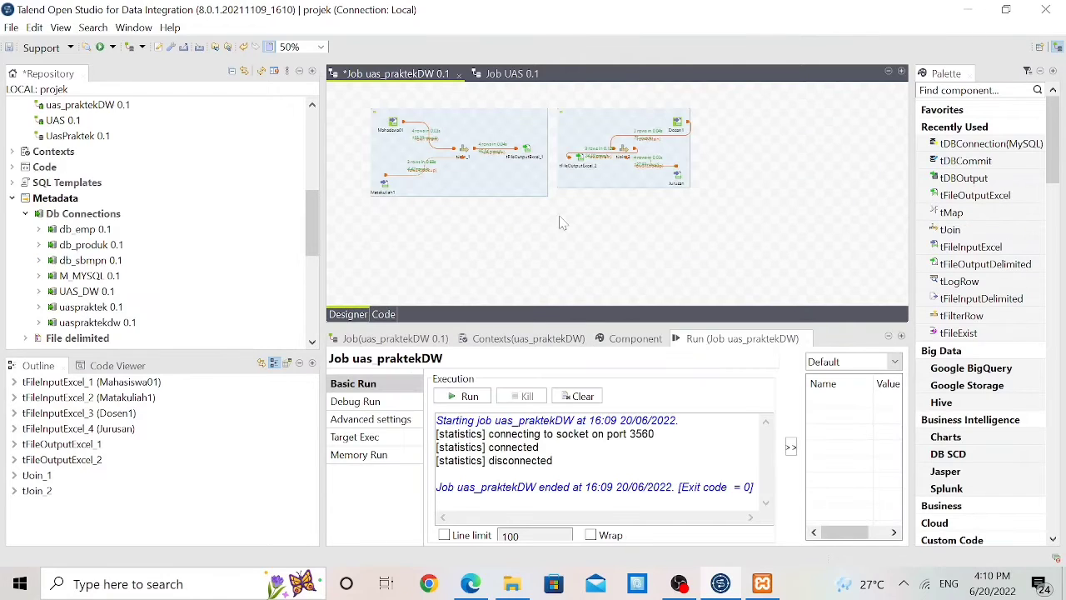
# Add a tMap component to the canvas below the two subjobs
pyautogui.write('tmap')
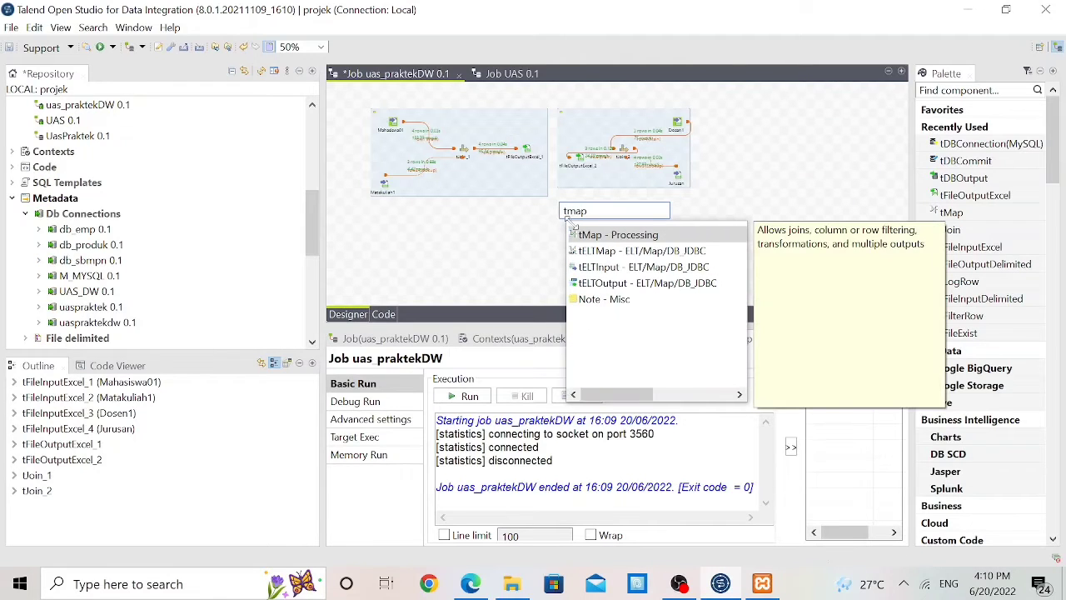
pyautogui.doubleClick(587, 236)
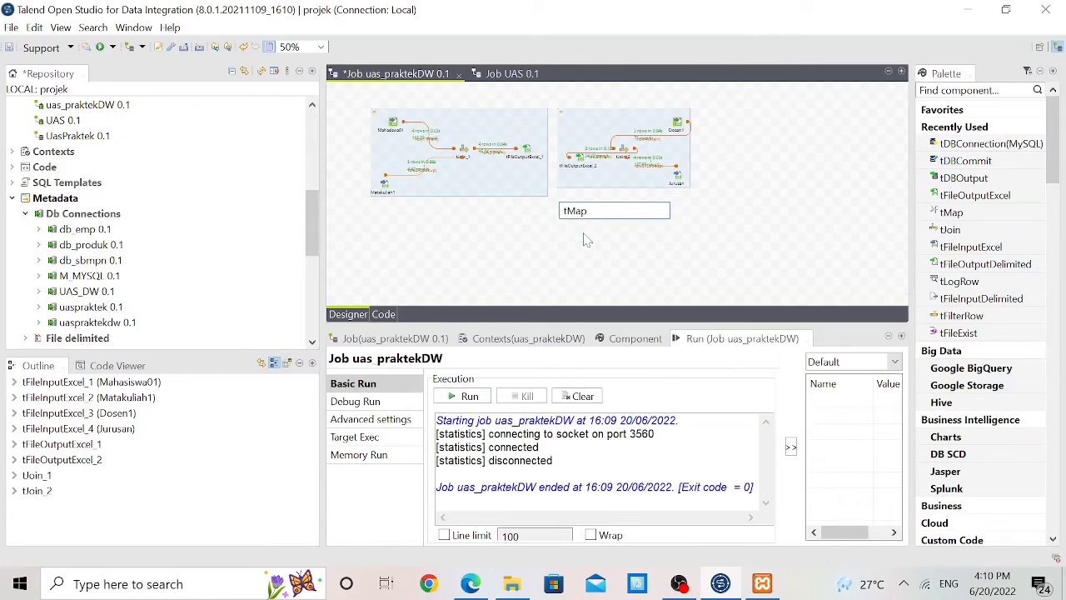
pyautogui.rightClick(527, 149)
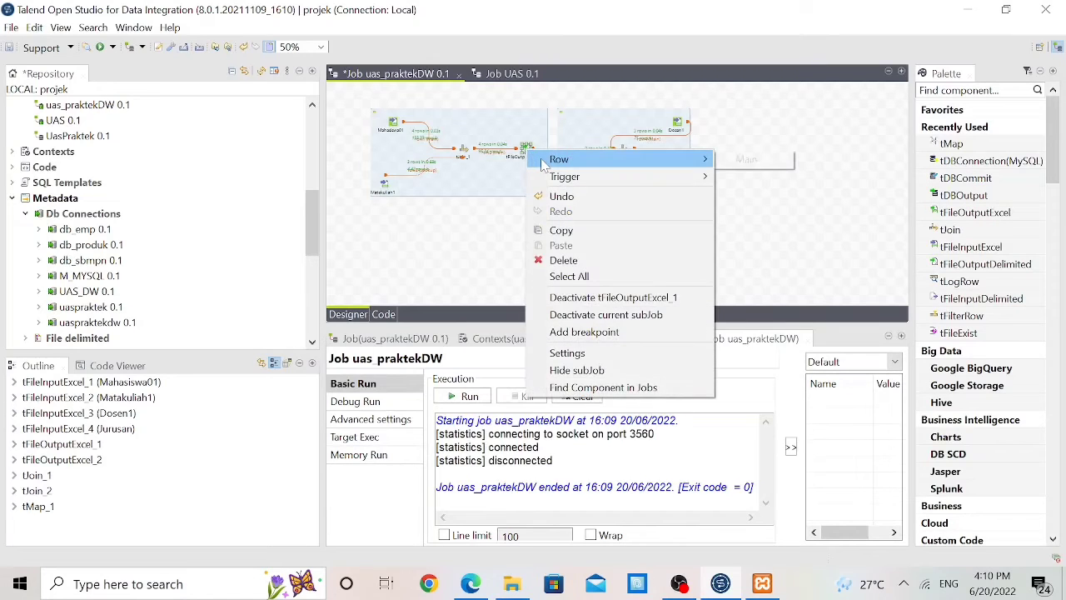
pyautogui.moveTo(641, 160)
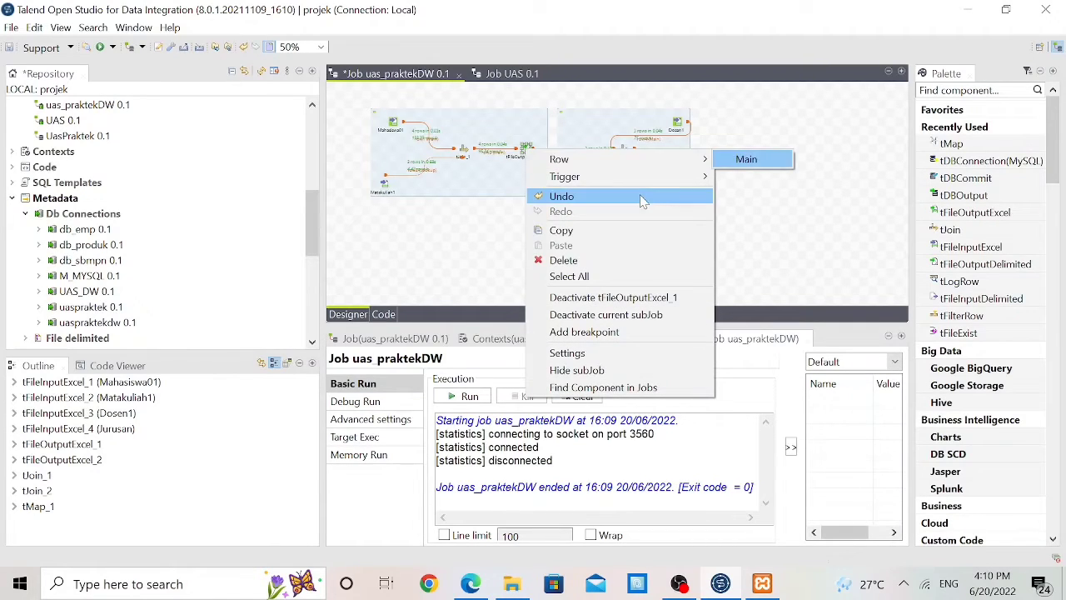
pyautogui.click(743, 160)
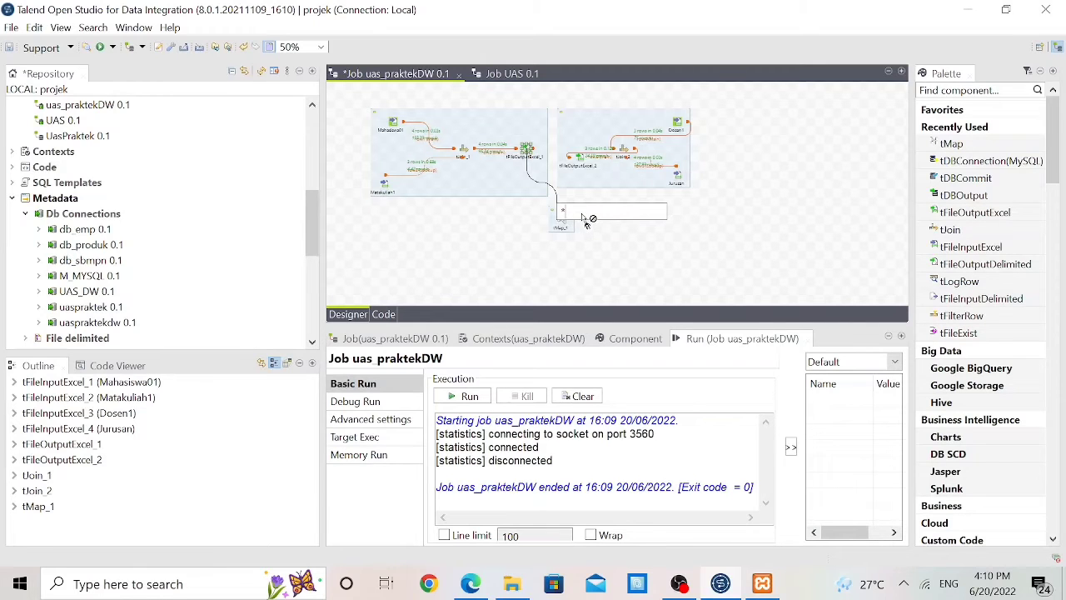
pyautogui.click(601, 238)
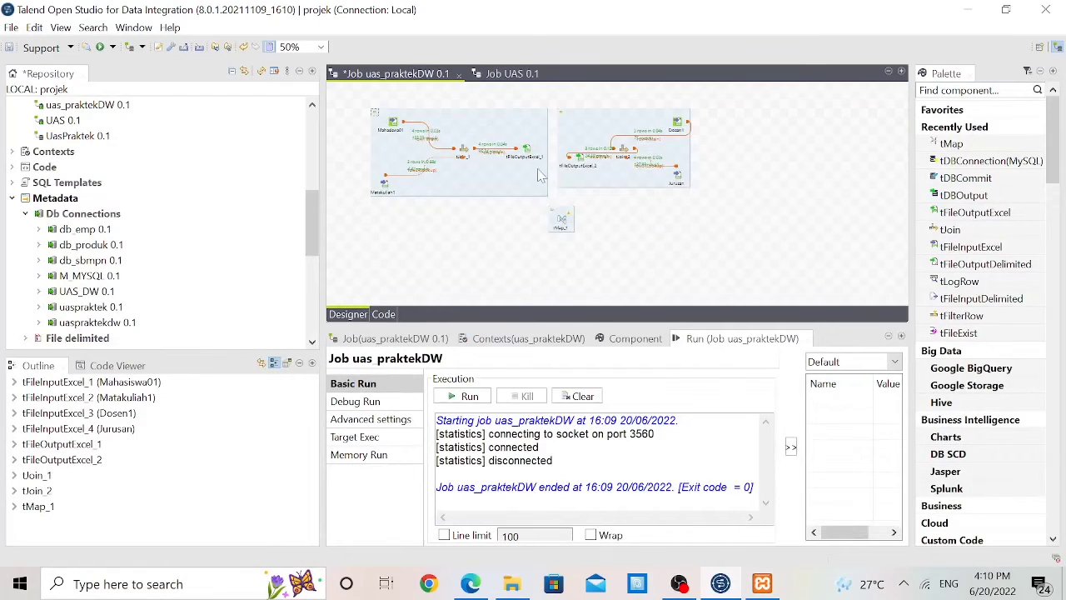
# Connect tFileOutputExcel_1 to tMap_1 with a Main row
pyautogui.click(526, 153)
pyautogui.rightClick(526, 153)
pyautogui.moveTo(562, 158)
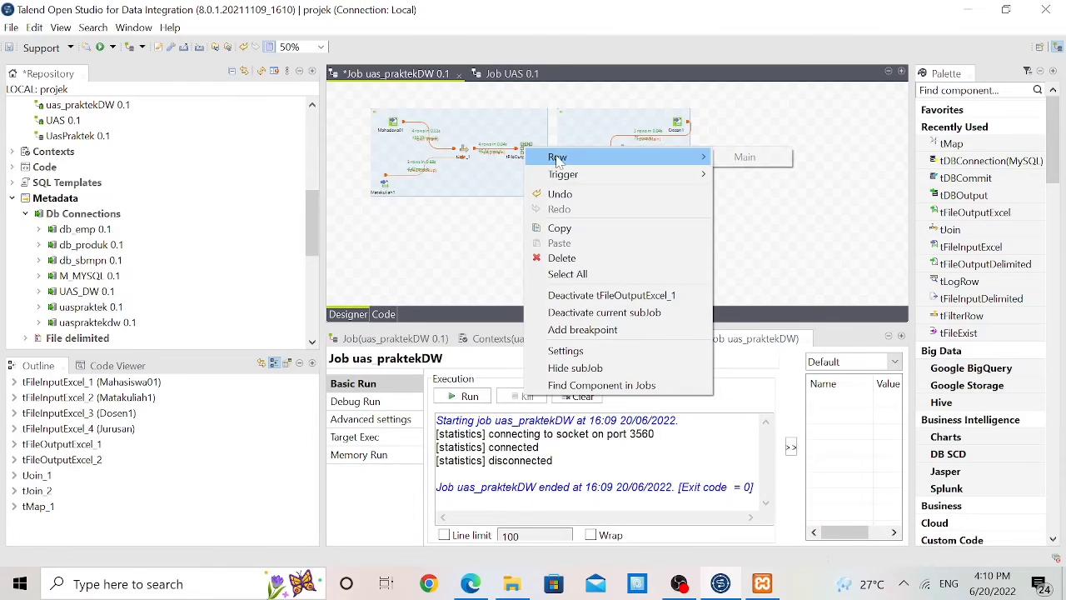
pyautogui.click(721, 157)
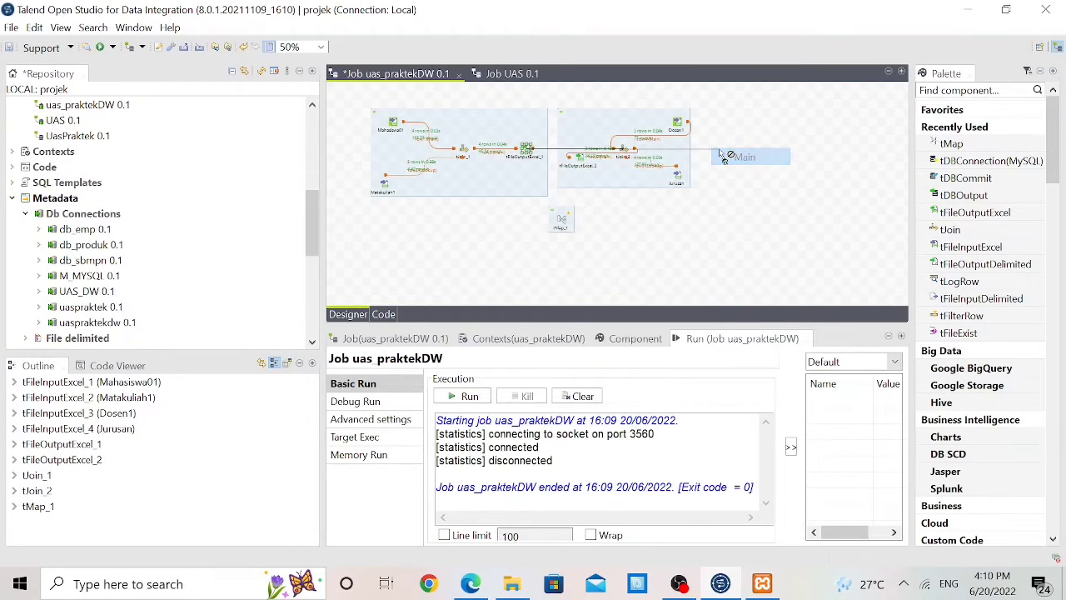
pyautogui.click(565, 221)
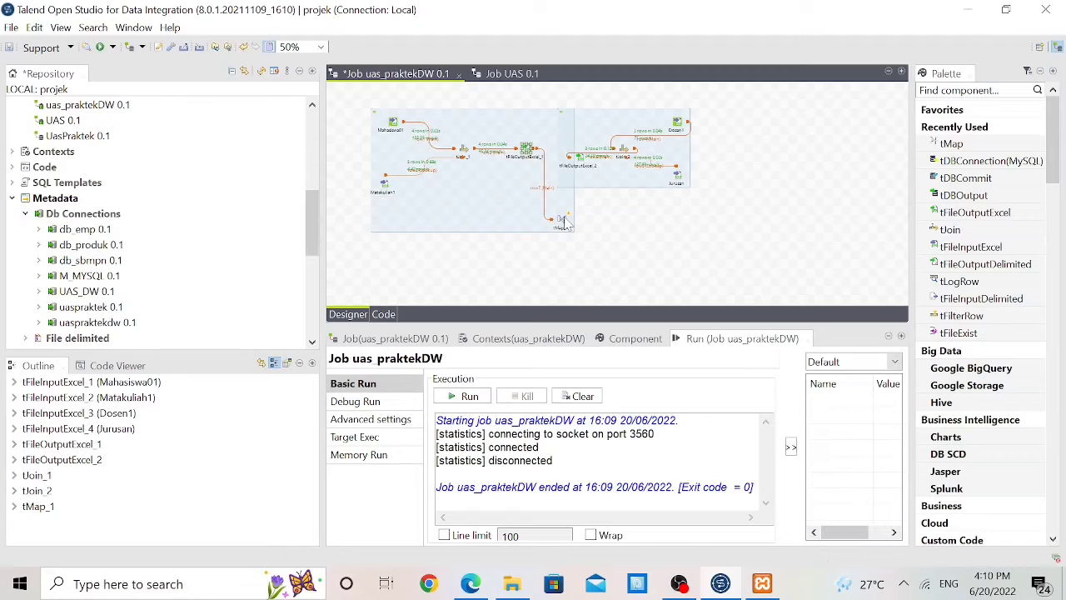
# Move the Dosen1 and Jurusan subjob clear of the first one and connect tFileOutputExcel_2 to tMap_1 with a Main row
pyautogui.click(609, 129)
pyautogui.moveTo(609, 129); pyautogui.dragTo(654, 130)
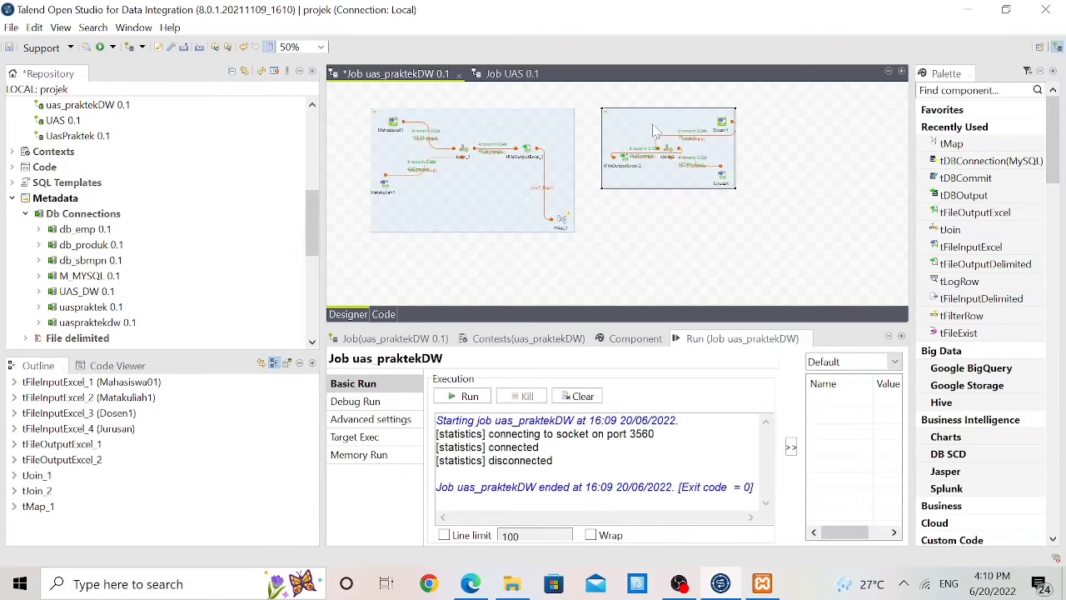
pyautogui.click(624, 158)
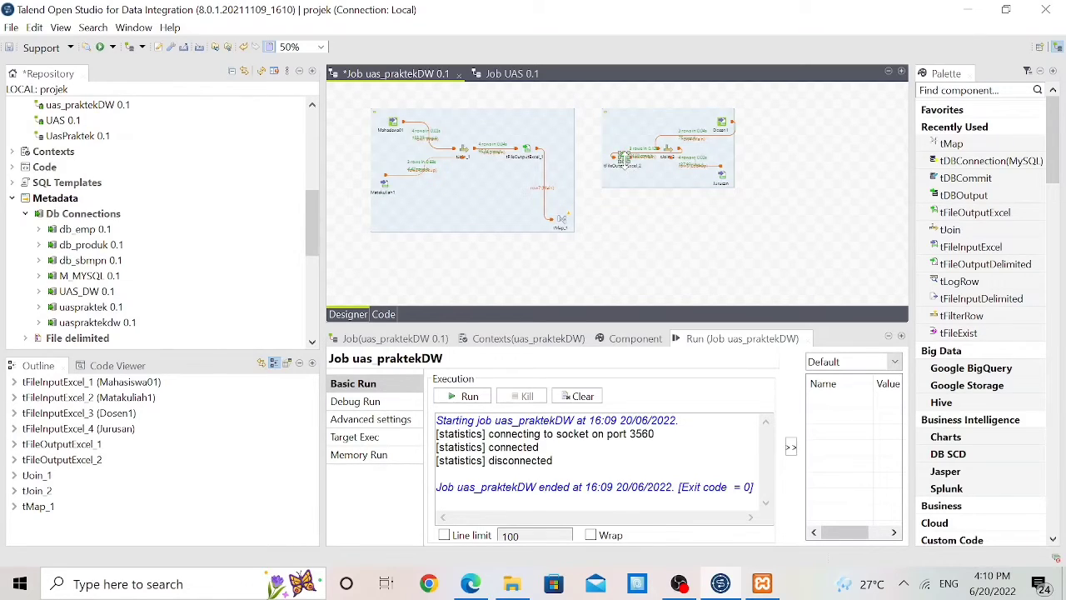
pyautogui.rightClick(627, 164)
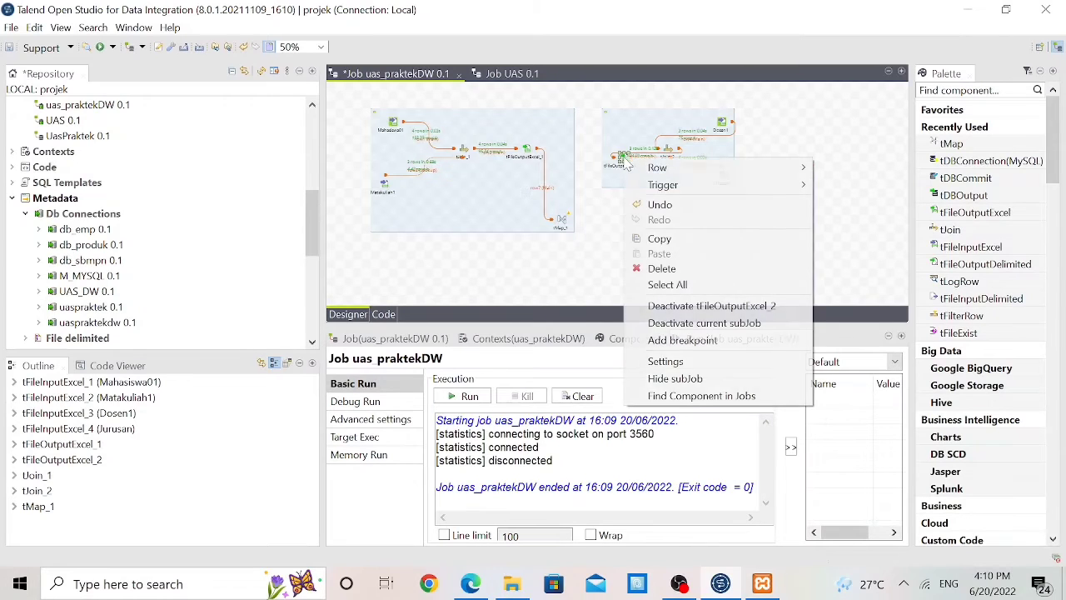
pyautogui.moveTo(772, 173)
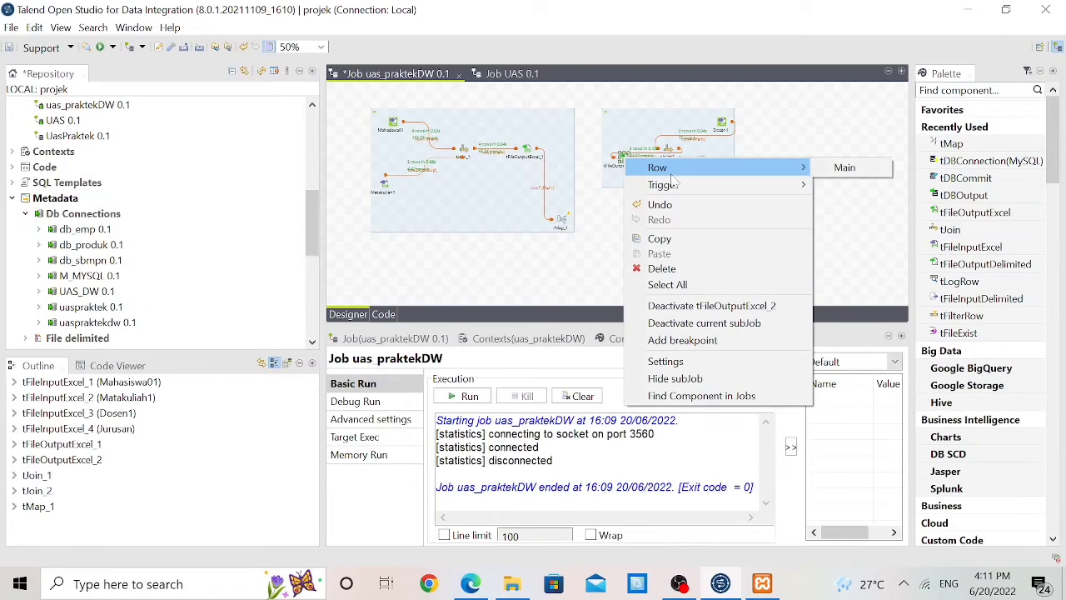
pyautogui.click(842, 168)
pyautogui.click(561, 220)
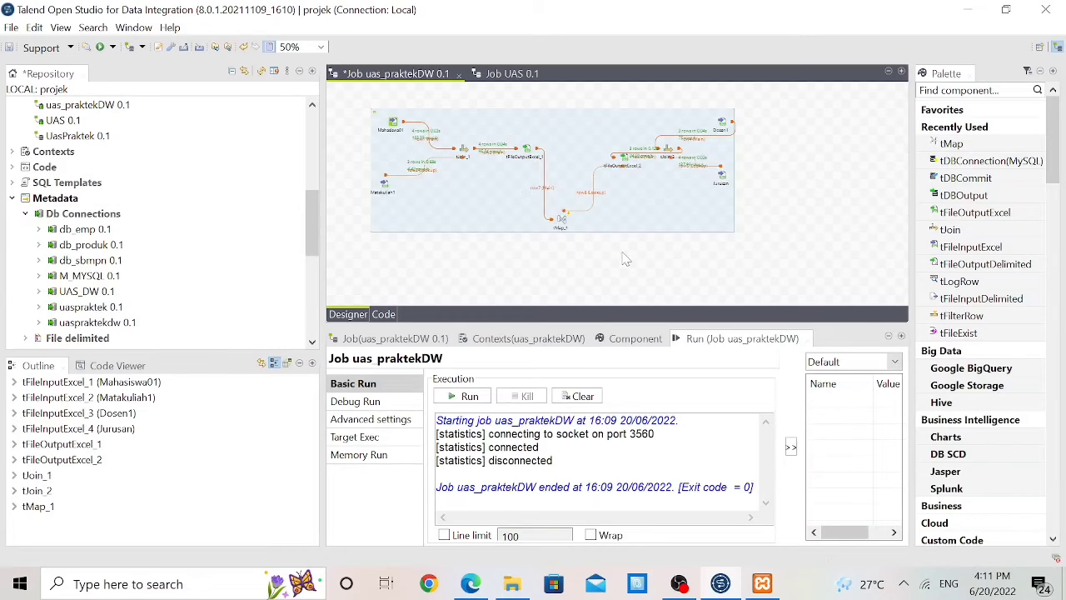
# Add a third tFileOutputExcel component and place it directly below tMap_1
pyautogui.write('tf')
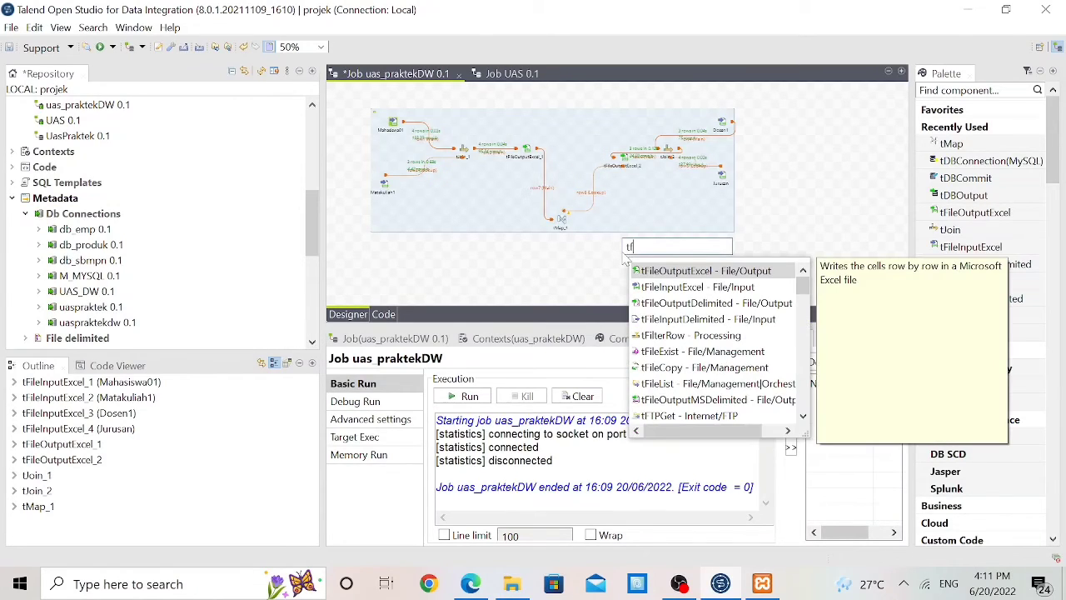
pyautogui.doubleClick(664, 271)
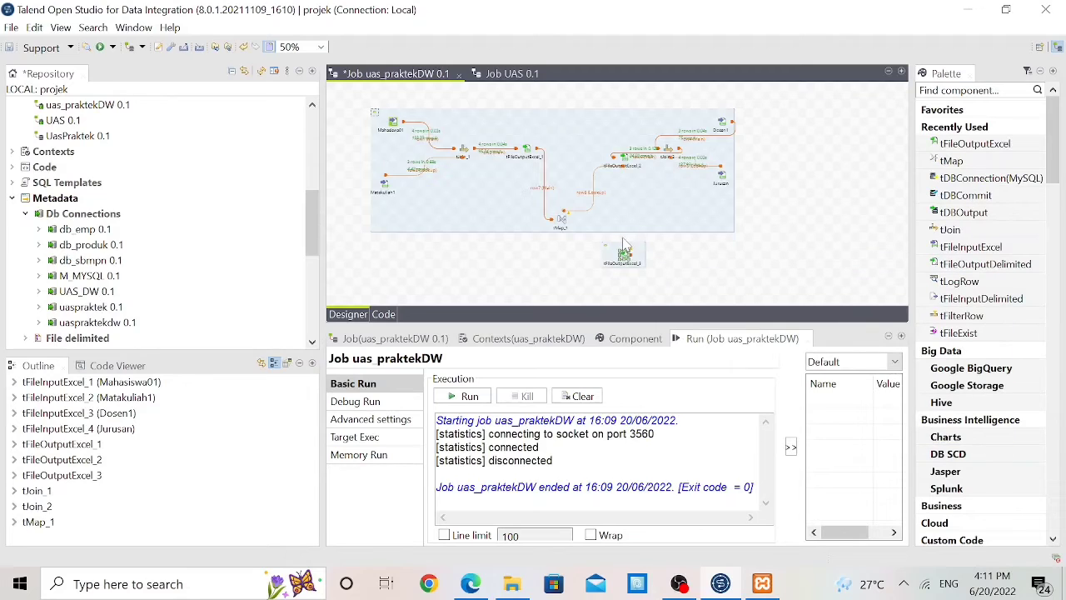
pyautogui.moveTo(637, 252); pyautogui.dragTo(584, 271)
# Open the map editor of tMap_1 and join row7.Mata_Kuliah to the Mata_Kuliah key of row8
pyautogui.click(562, 235)
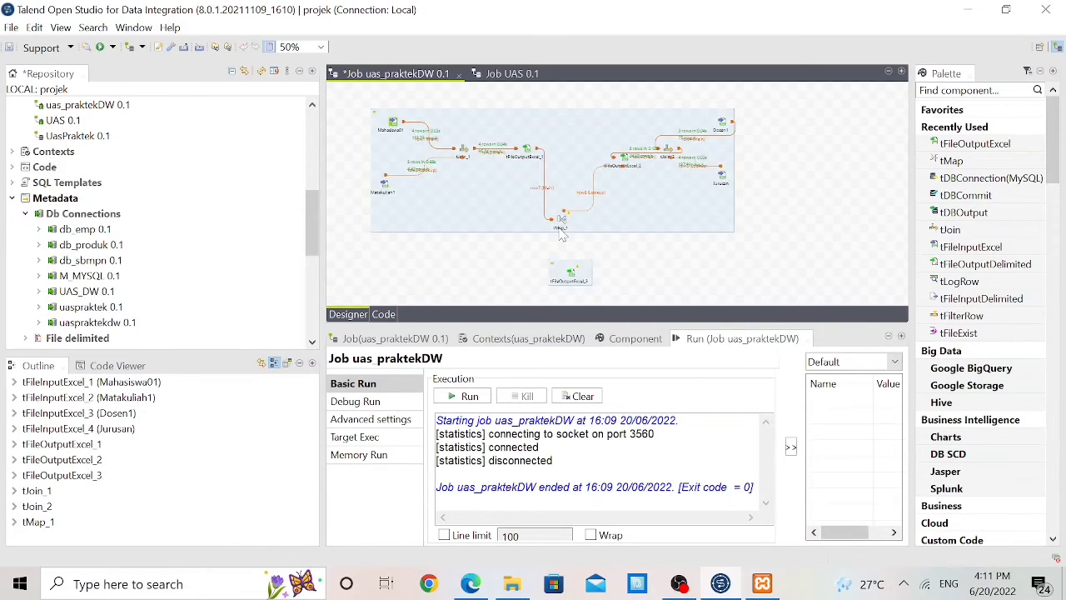
pyautogui.click(562, 220)
pyautogui.click(608, 333)
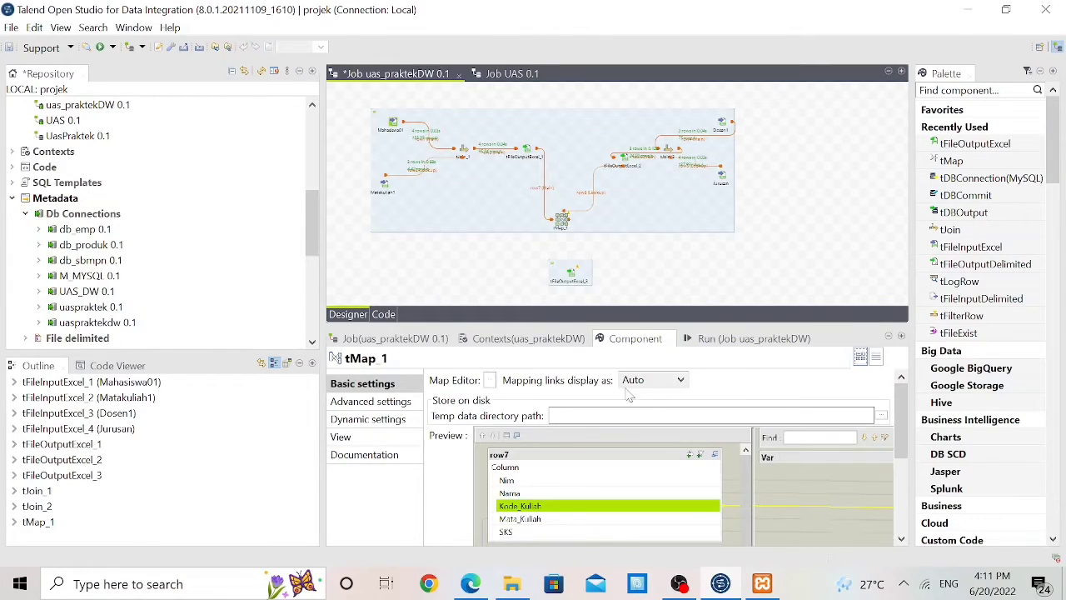
pyautogui.doubleClick(563, 221)
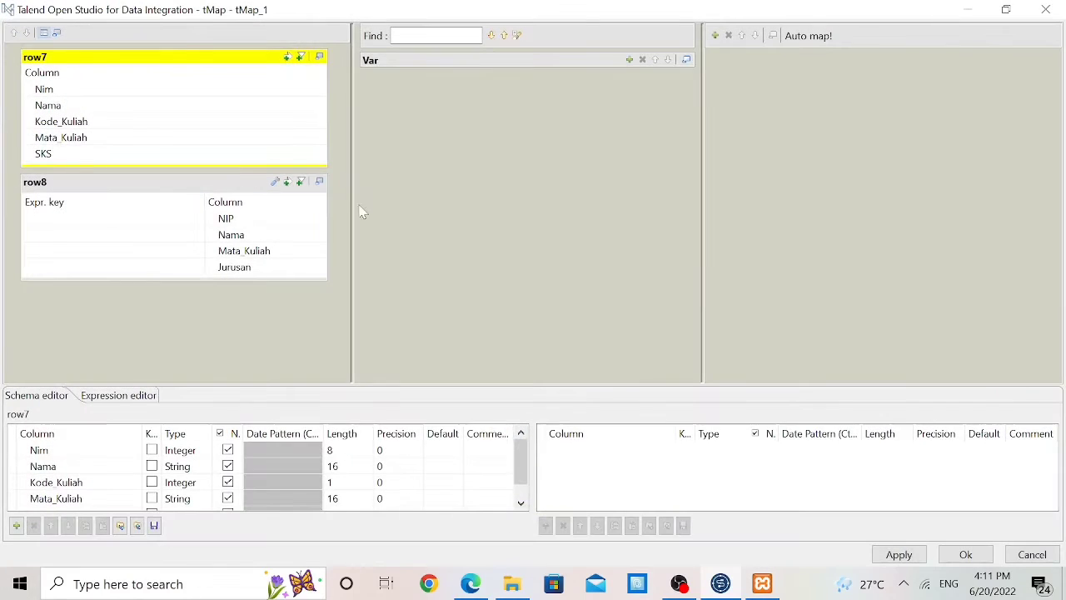
pyautogui.moveTo(88, 146); pyautogui.dragTo(231, 254)
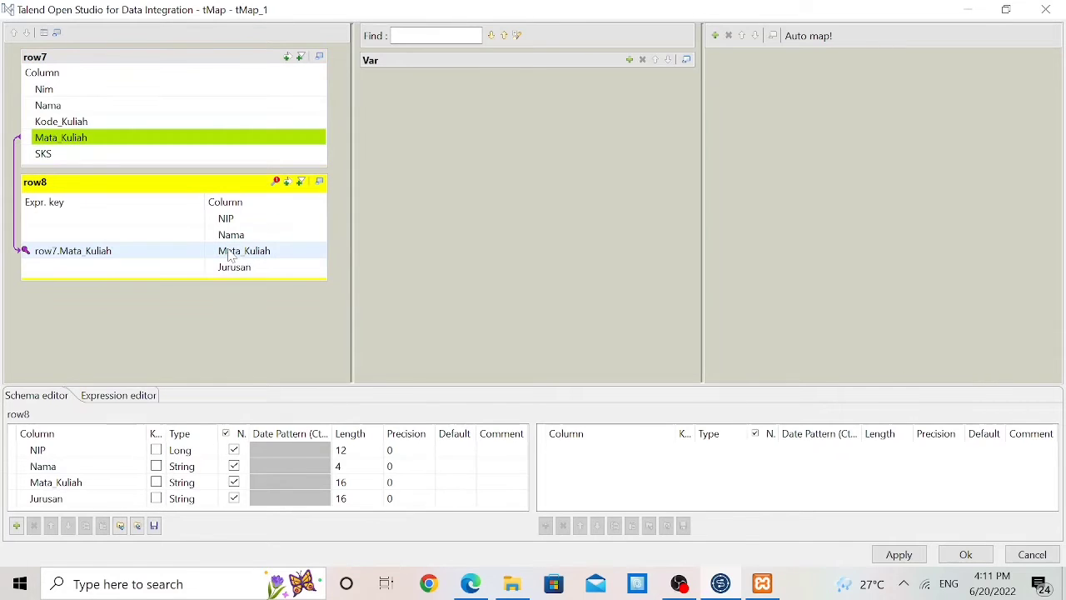
# Add a new output table named outJoin to the tMap
pyautogui.click(714, 36)
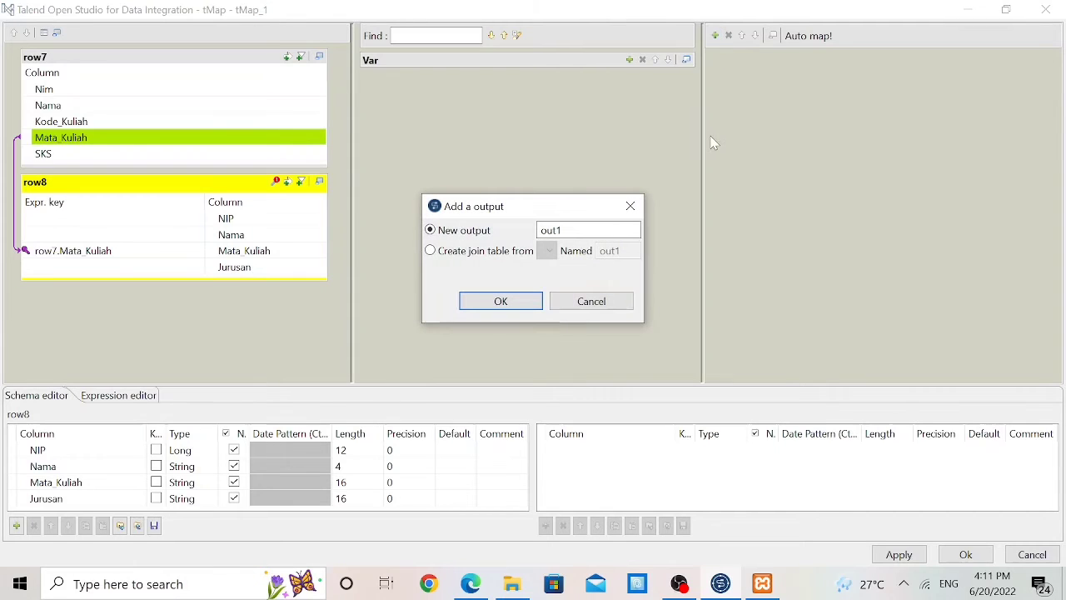
pyautogui.click(595, 230)
pyautogui.write('Uoin')
pyautogui.click(517, 304)
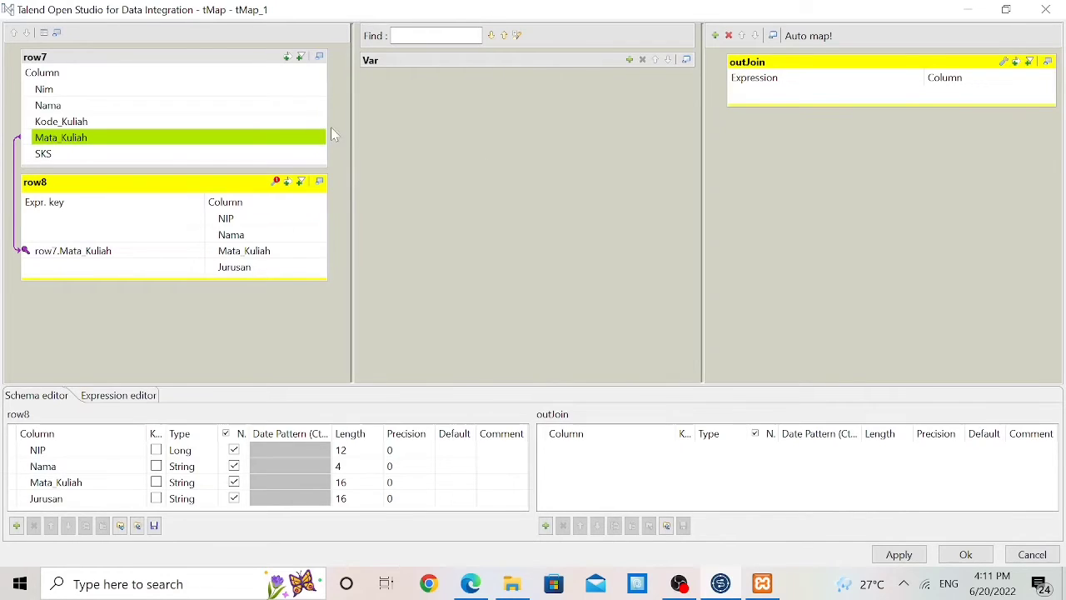
# Map the row7 columns Nim, Nama, Kode_Kuliah, Mata_Kuliah and SKS into the outJoin output
pyautogui.click(242, 89)
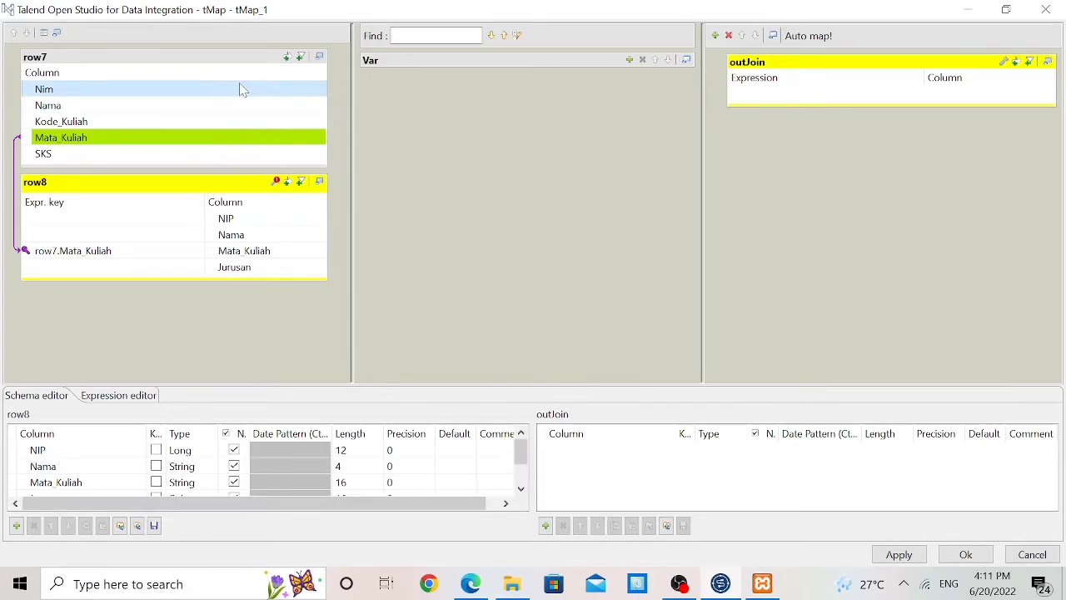
pyautogui.moveTo(241, 89); pyautogui.dragTo(819, 100)
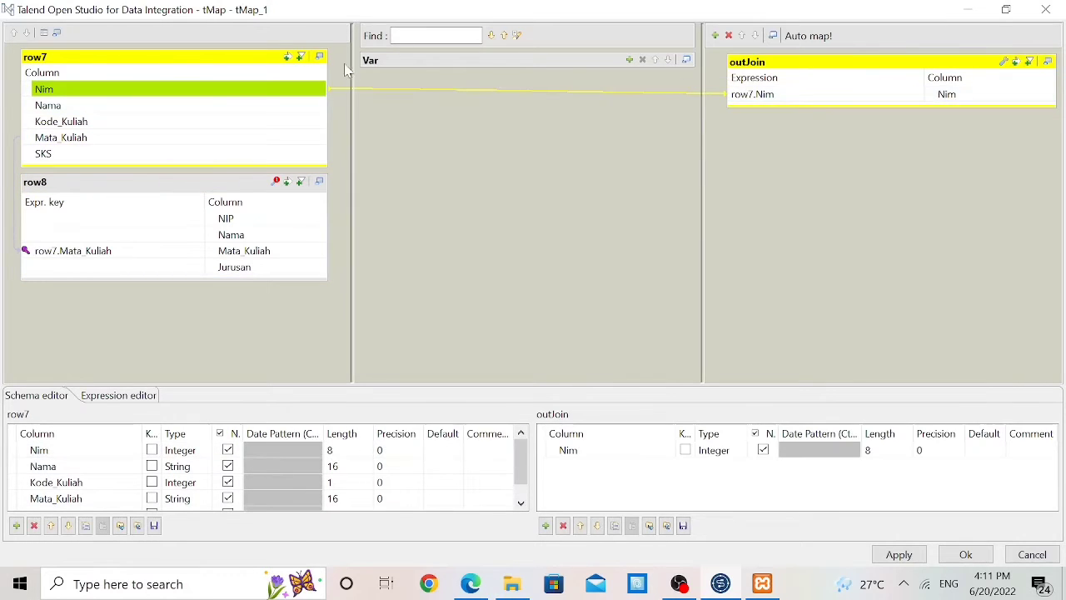
pyautogui.click(279, 111)
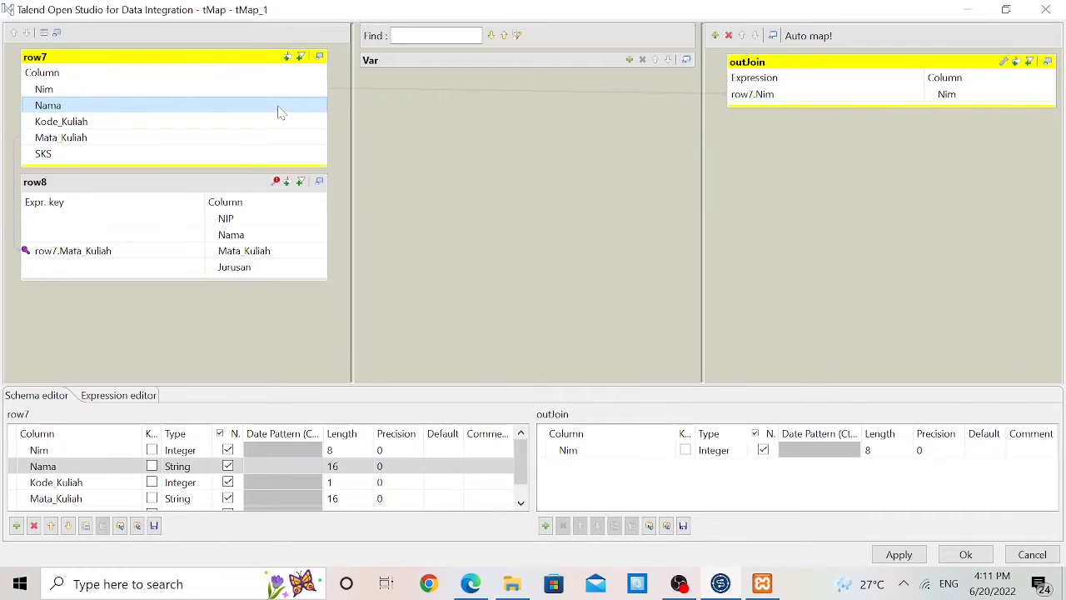
pyautogui.moveTo(278, 109); pyautogui.dragTo(849, 108)
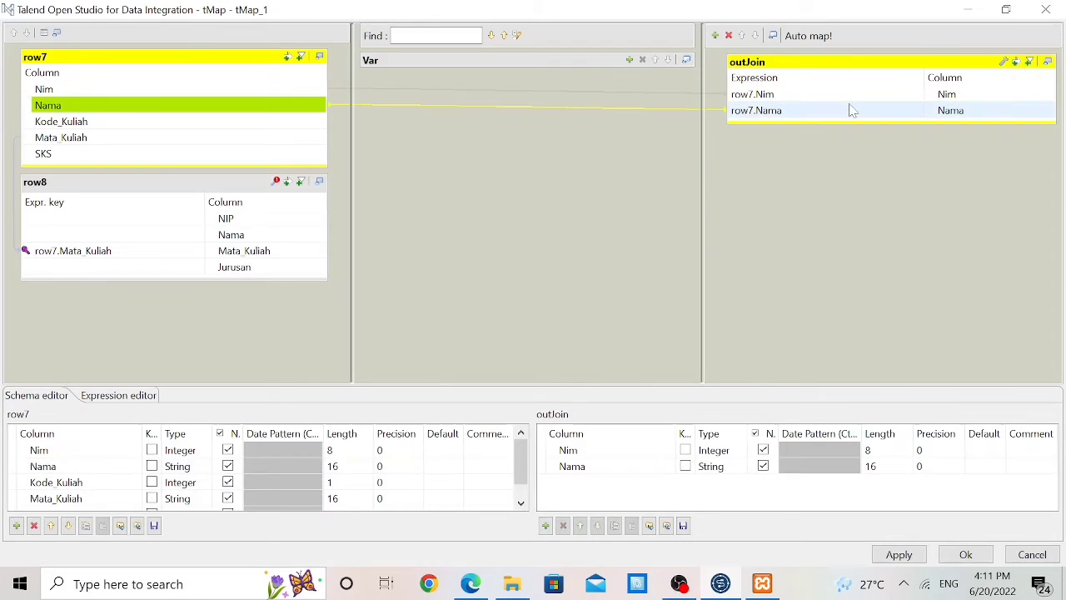
pyautogui.click(216, 125)
pyautogui.moveTo(217, 127)
pyautogui.mouseDown()
pyautogui.moveTo(744, 91)
pyautogui.moveTo(806, 123)
pyautogui.mouseUp()
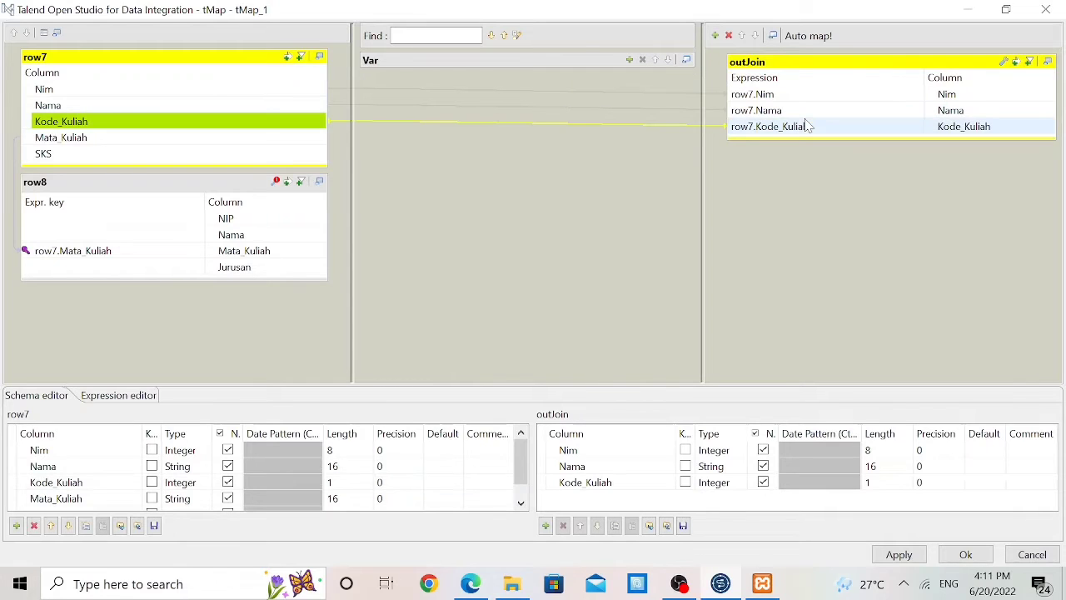
pyautogui.click(236, 143)
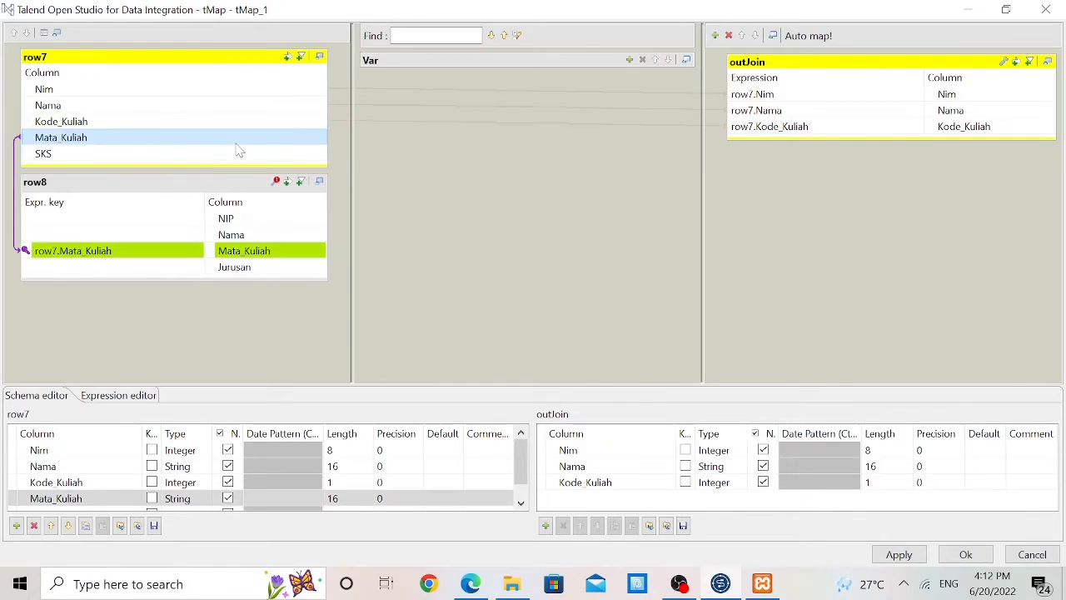
pyautogui.moveTo(236, 144)
pyautogui.mouseDown()
pyautogui.moveTo(816, 138)
pyautogui.moveTo(827, 153)
pyautogui.moveTo(815, 139)
pyautogui.mouseUp()
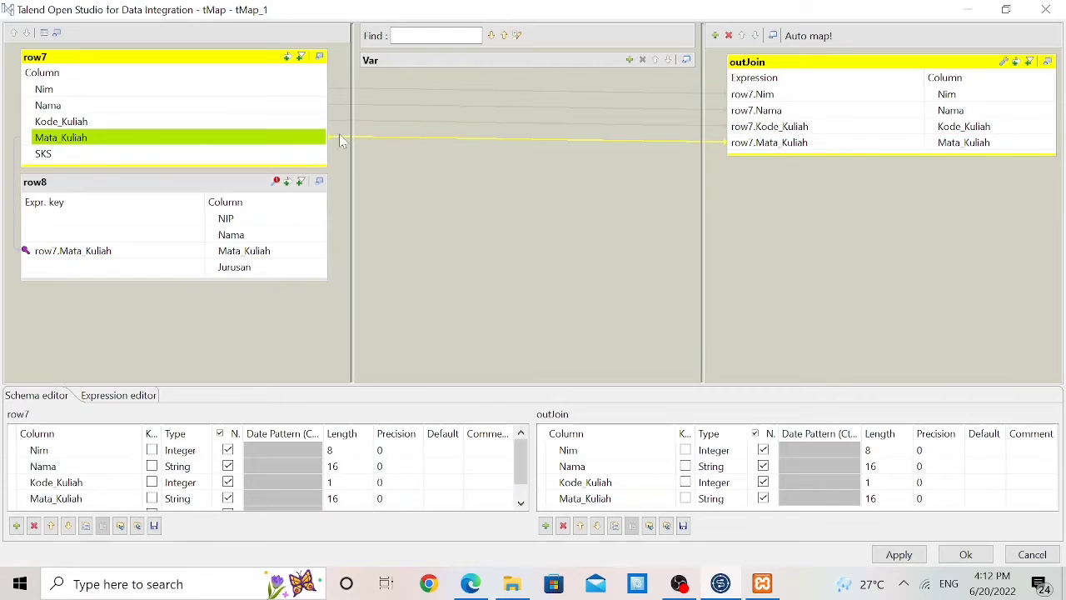
pyautogui.click(298, 155)
pyautogui.moveTo(298, 159); pyautogui.dragTo(875, 159)
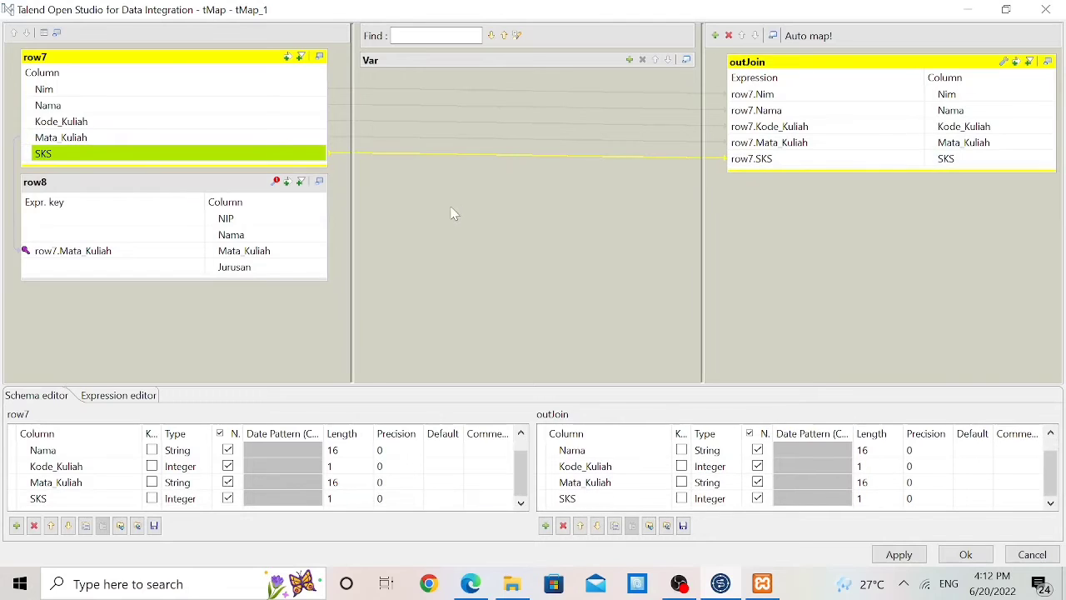
# Map the Jurusan column of row8 into outJoin as the last column and apply the mapping
pyautogui.click(272, 271)
pyautogui.moveTo(272, 270)
pyautogui.mouseDown()
pyautogui.moveTo(452, 258)
pyautogui.moveTo(778, 172)
pyautogui.moveTo(835, 184)
pyautogui.moveTo(841, 175)
pyautogui.mouseUp()
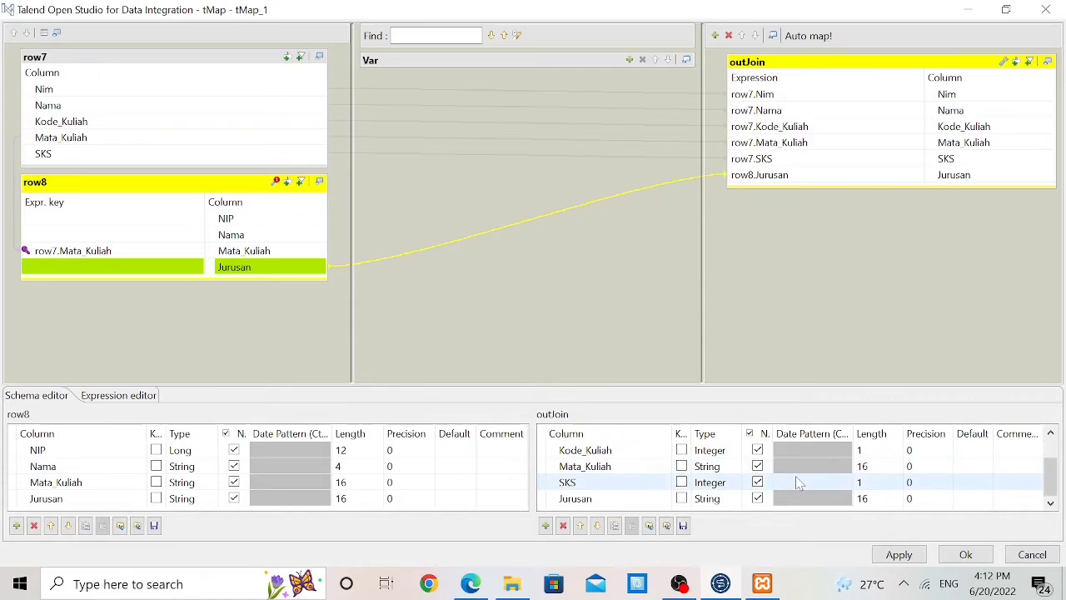
pyautogui.click(899, 554)
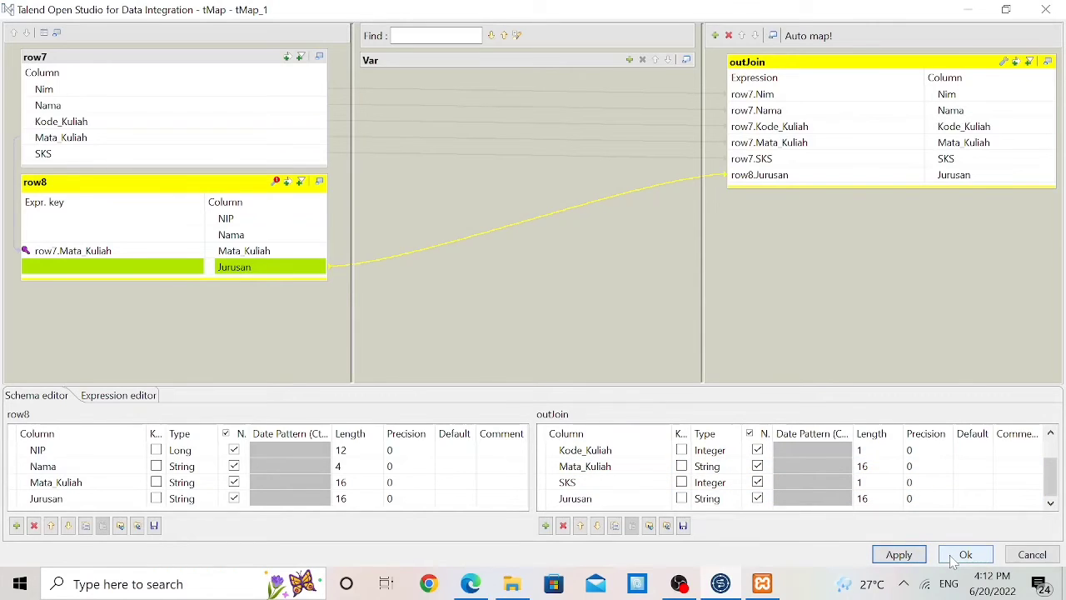
# Show the lookup settings of row8 and set its match model to All matches
pyautogui.click(274, 181)
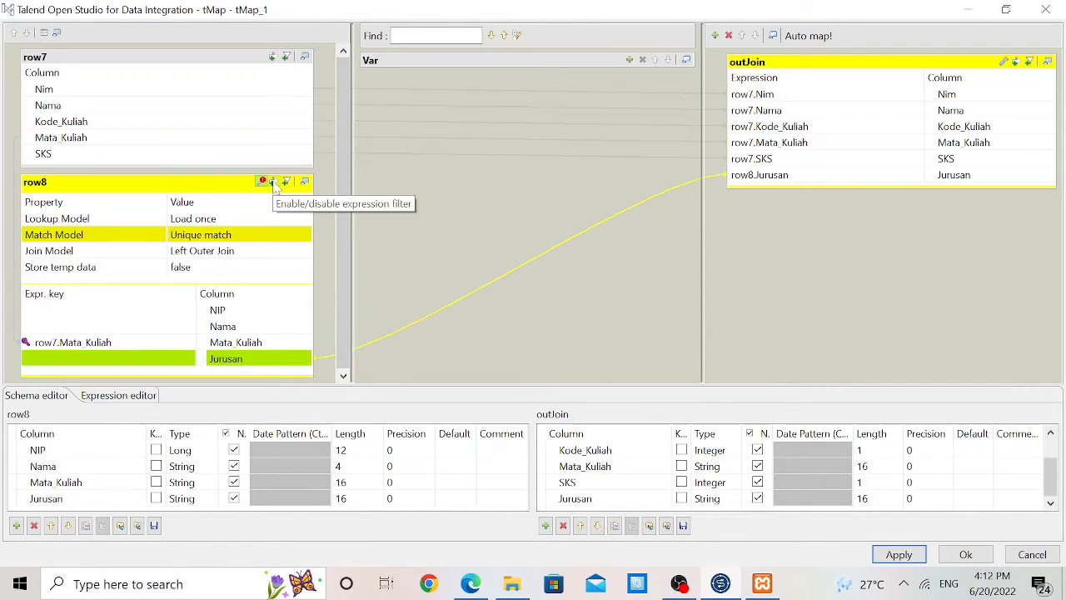
pyautogui.click(305, 238)
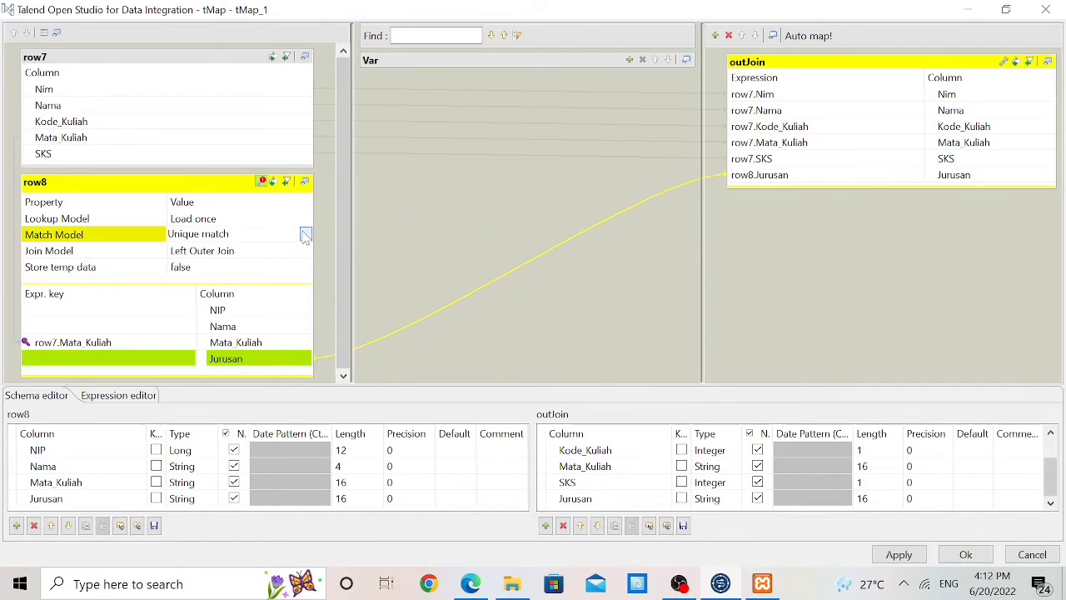
pyautogui.click(305, 237)
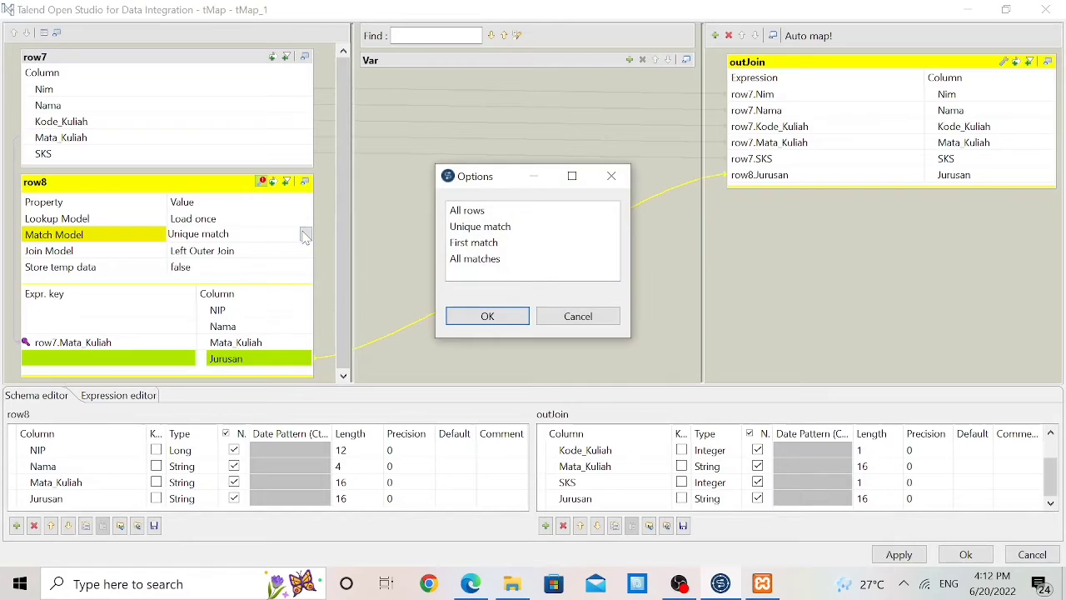
pyautogui.click(457, 261)
pyautogui.click(487, 317)
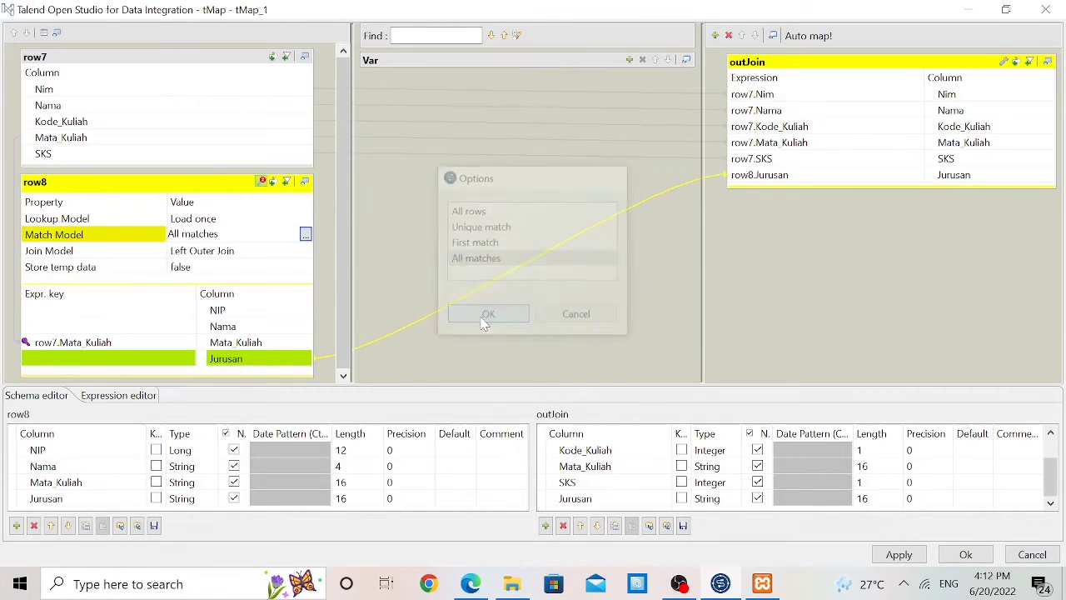
# Set the join model of row8 to Inner Join, then apply the mapping and close the map editor
pyautogui.click(297, 252)
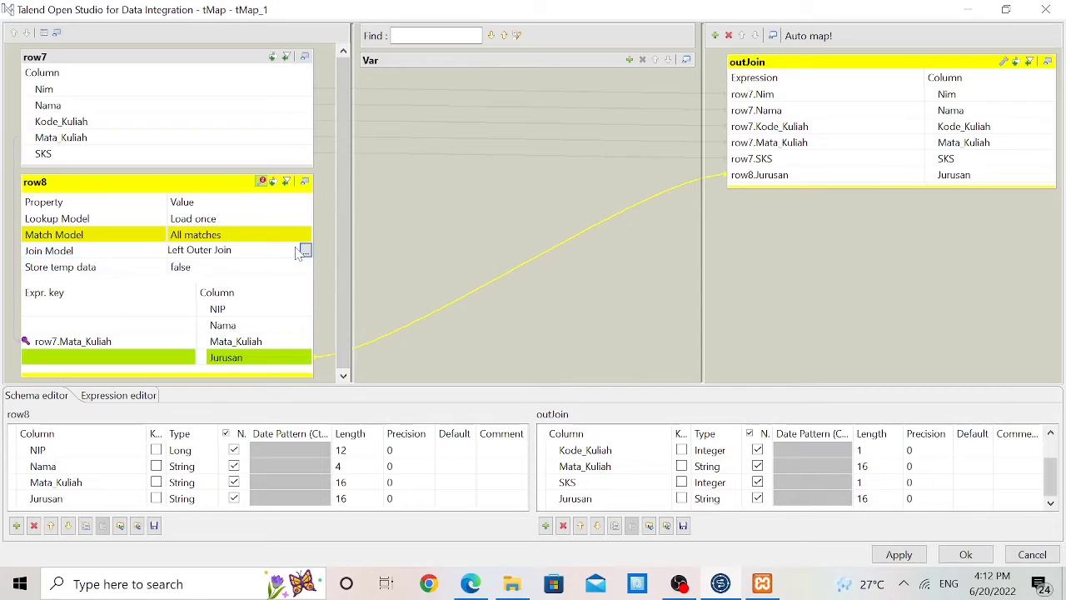
pyautogui.click(306, 251)
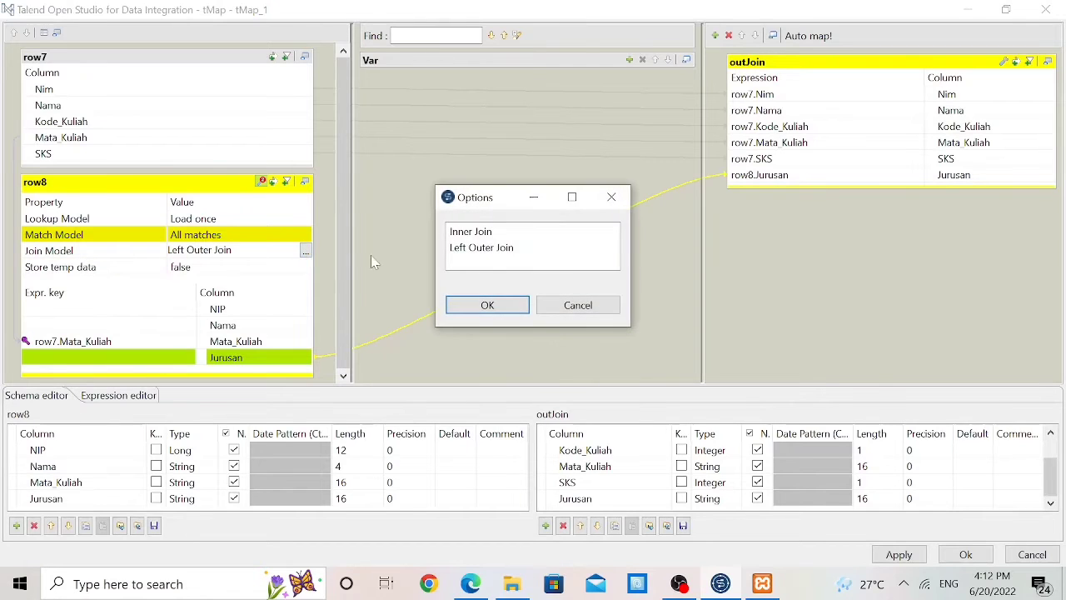
pyautogui.click(481, 233)
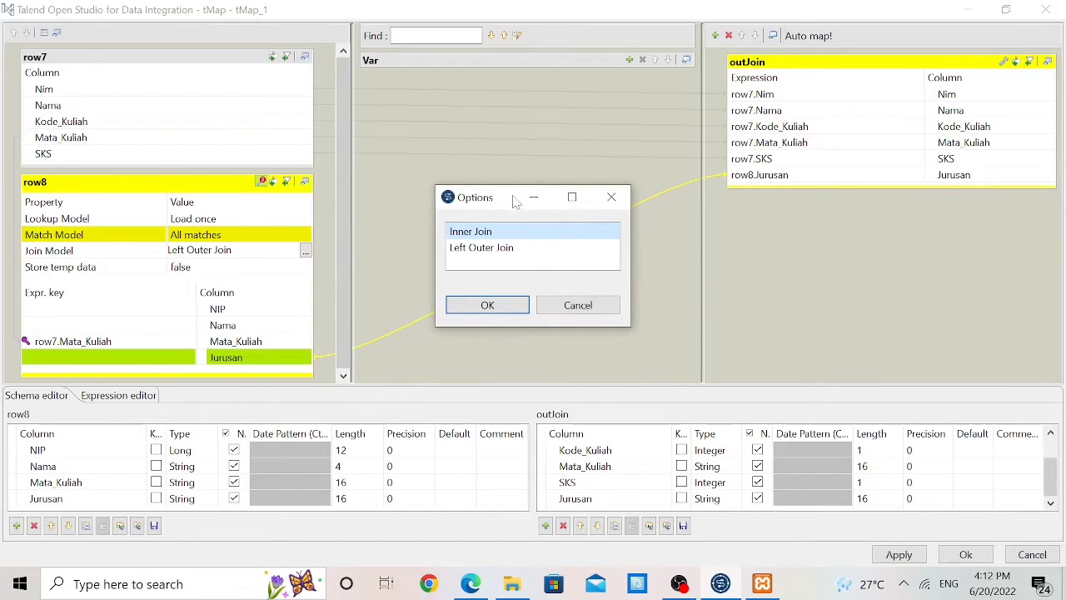
pyautogui.click(489, 304)
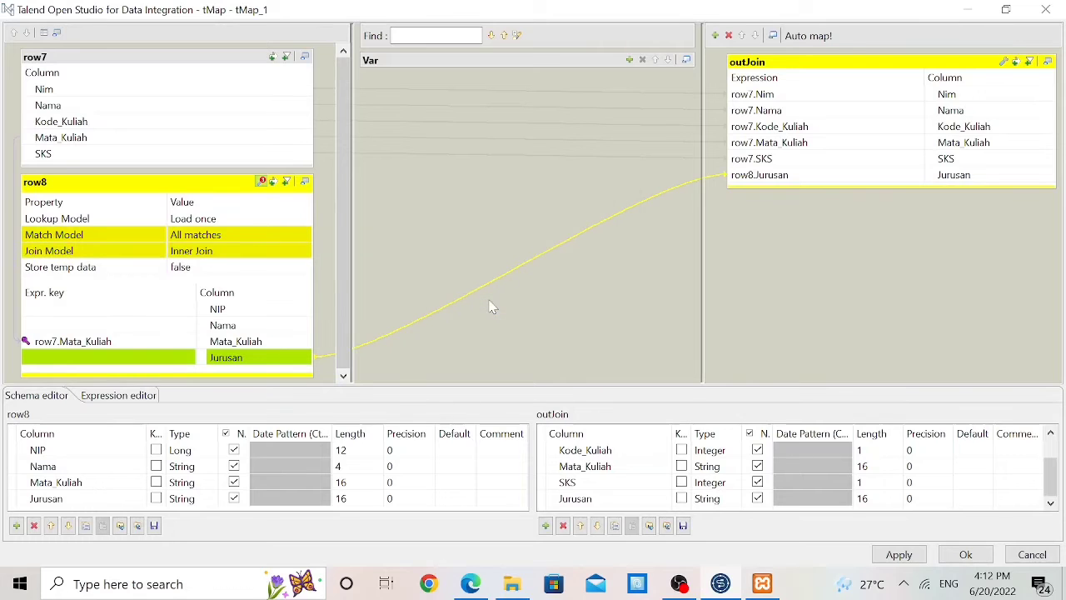
pyautogui.click(900, 555)
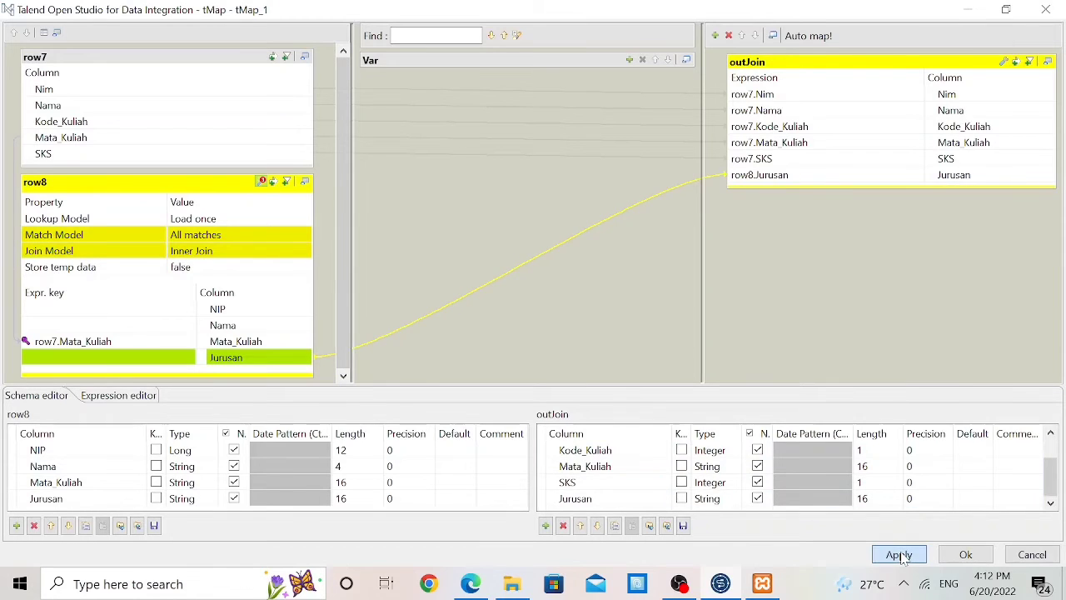
pyautogui.click(959, 555)
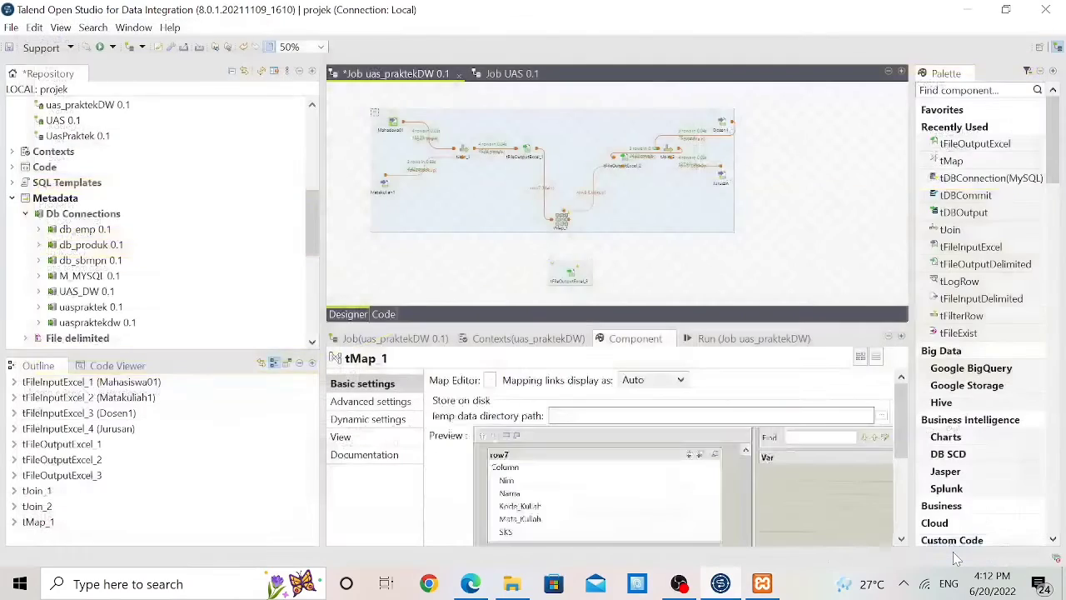
# Set tFileOutputExcel_3 to include the header and append to the existing file
pyautogui.click(571, 275)
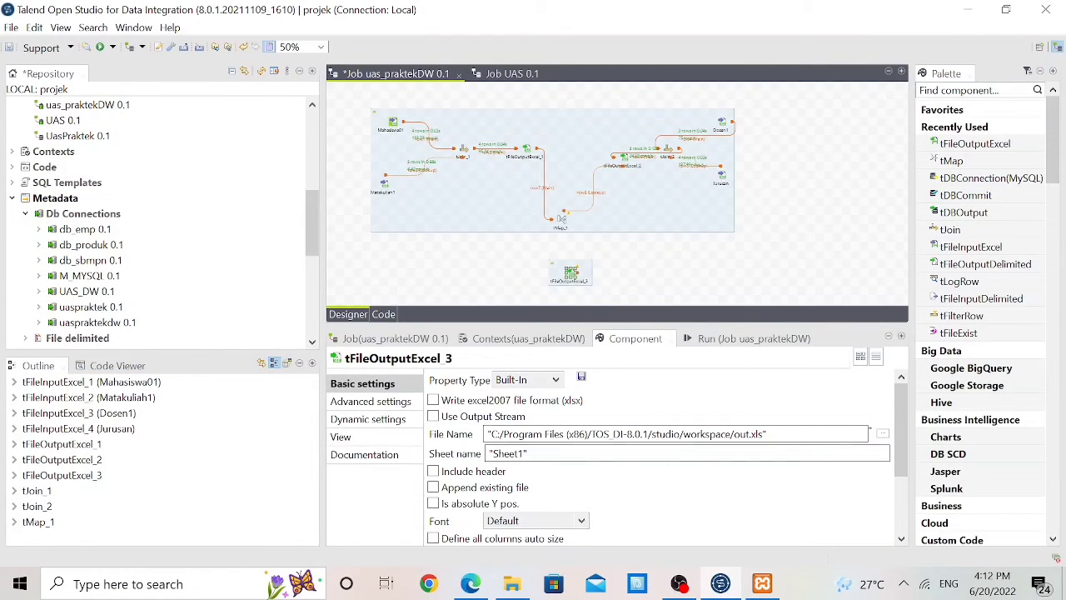
pyautogui.click(432, 472)
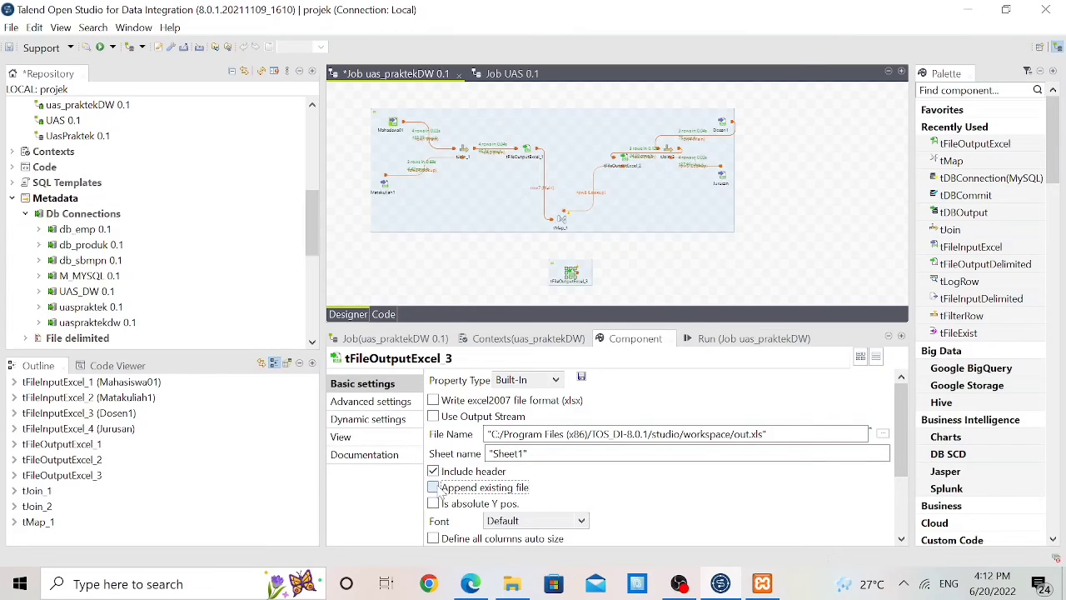
pyautogui.click(433, 487)
# Point tFileOutputExcel_3 to the Documents/UAS folder by picking Jurusan.xlsx, then change the file to the xls format and its name to hasilMa
pyautogui.scroll(-1, 649, 466)
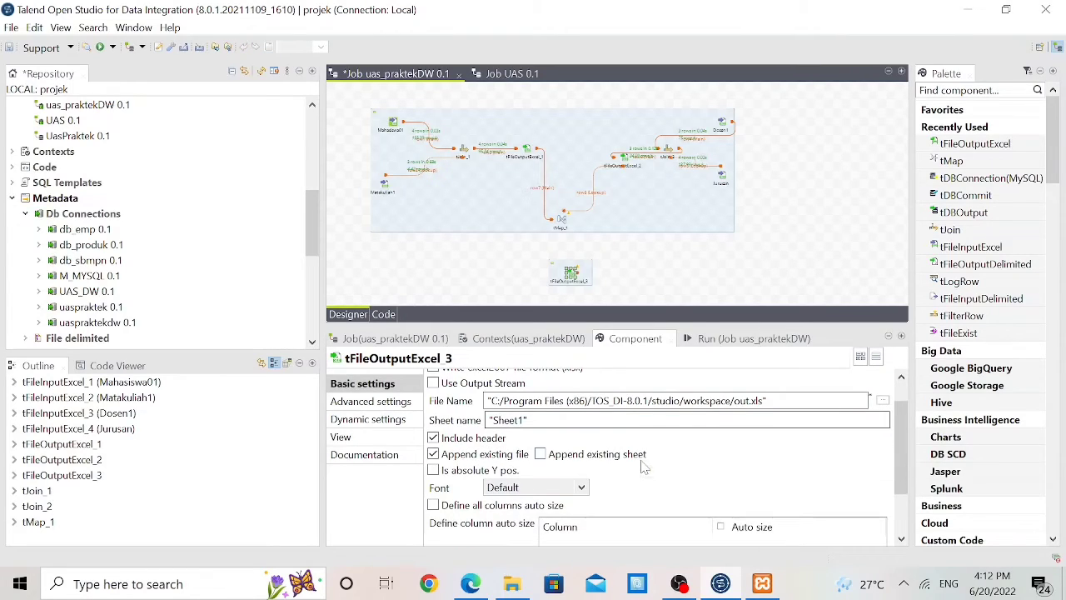
pyautogui.click(882, 400)
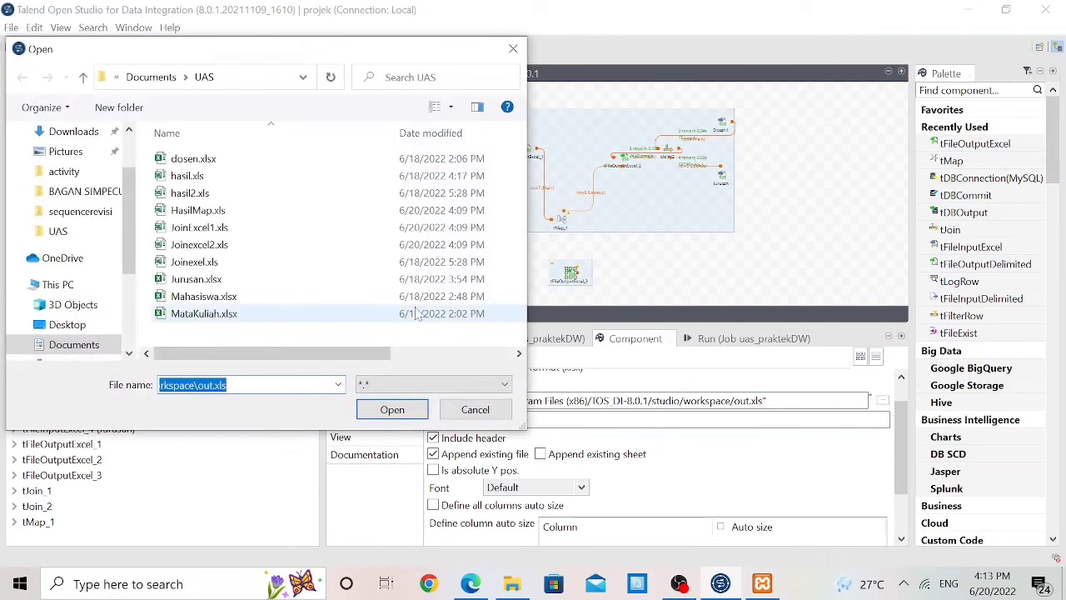
pyautogui.click(267, 282)
pyautogui.click(392, 409)
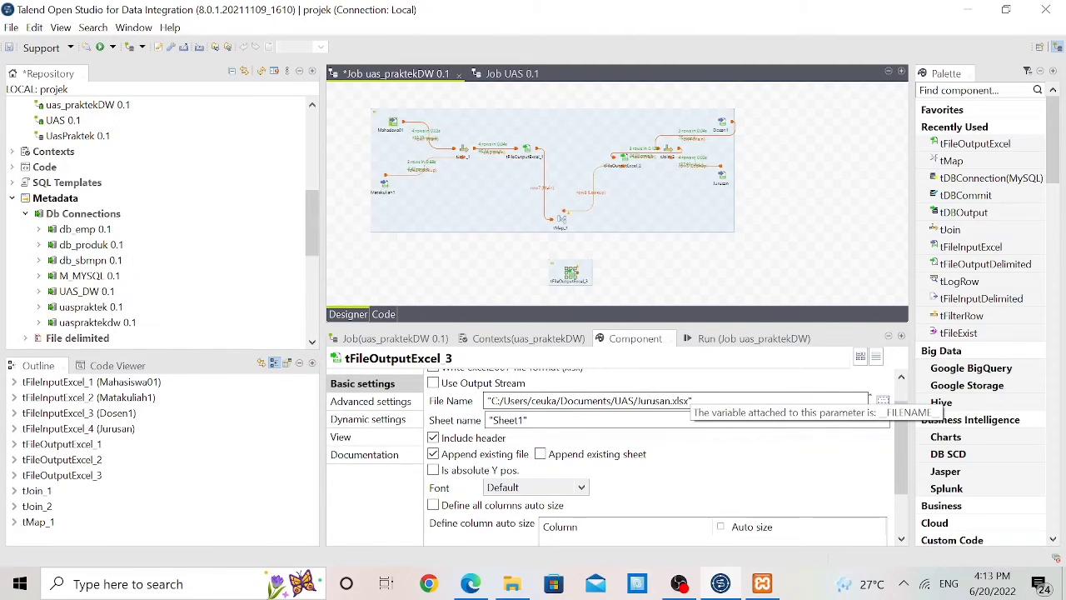
pyautogui.click(688, 400)
pyautogui.press('BackSpace')
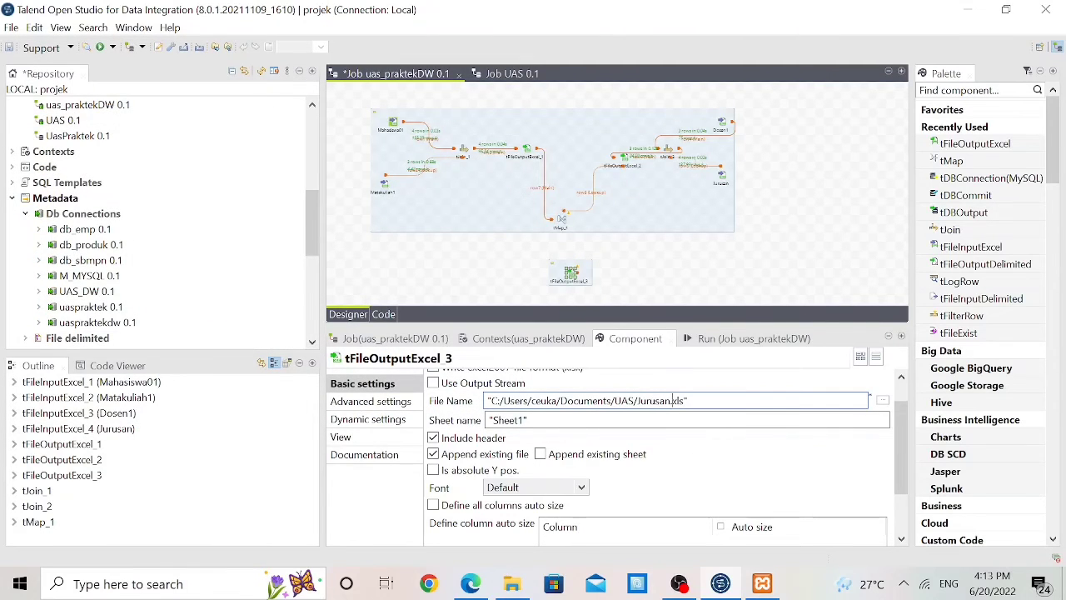
pyautogui.press('BackSpace')
pyautogui.press('BackSpace')
pyautogui.press('BackSpace')
pyautogui.press('BackSpace')
pyautogui.write('hasilMa')
pyautogui.scroll(-2, 698, 483)
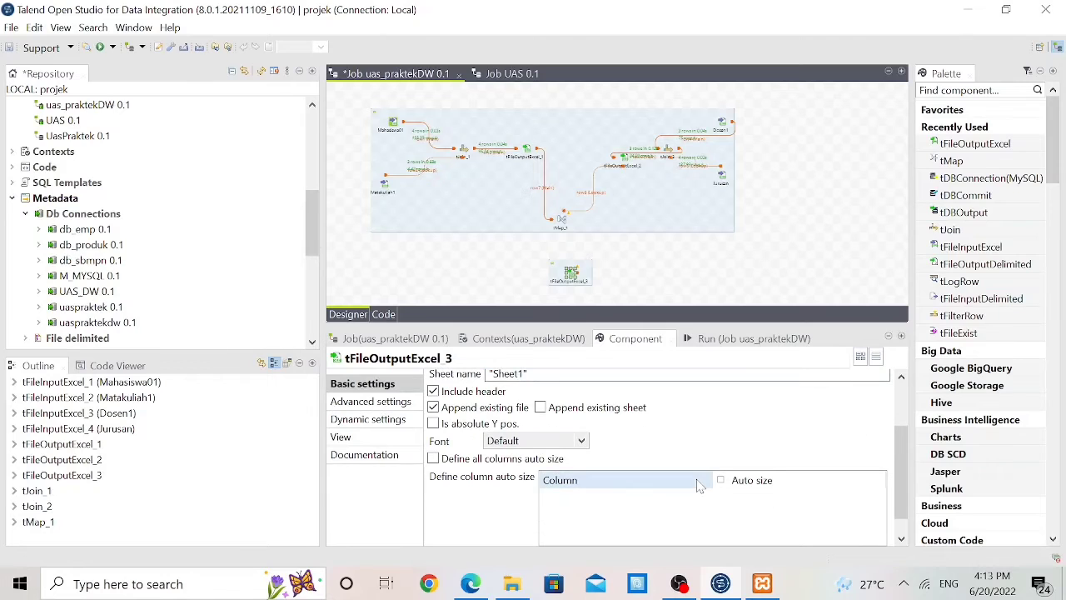
# Connect the outJoin output of tMap_1 to tFileOutputExcel_3
pyautogui.click(565, 232)
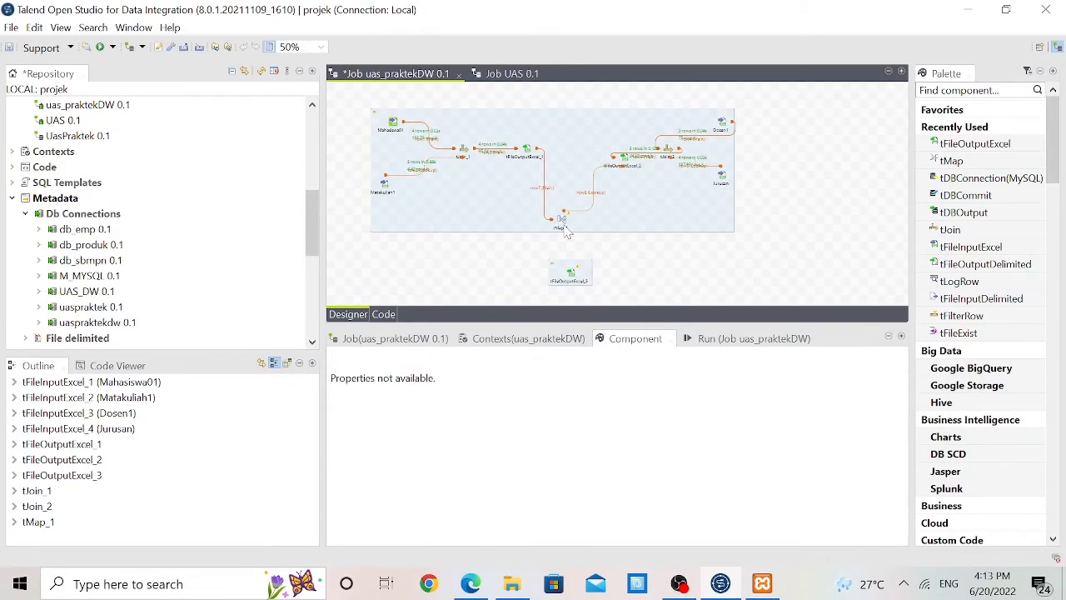
pyautogui.click(563, 225)
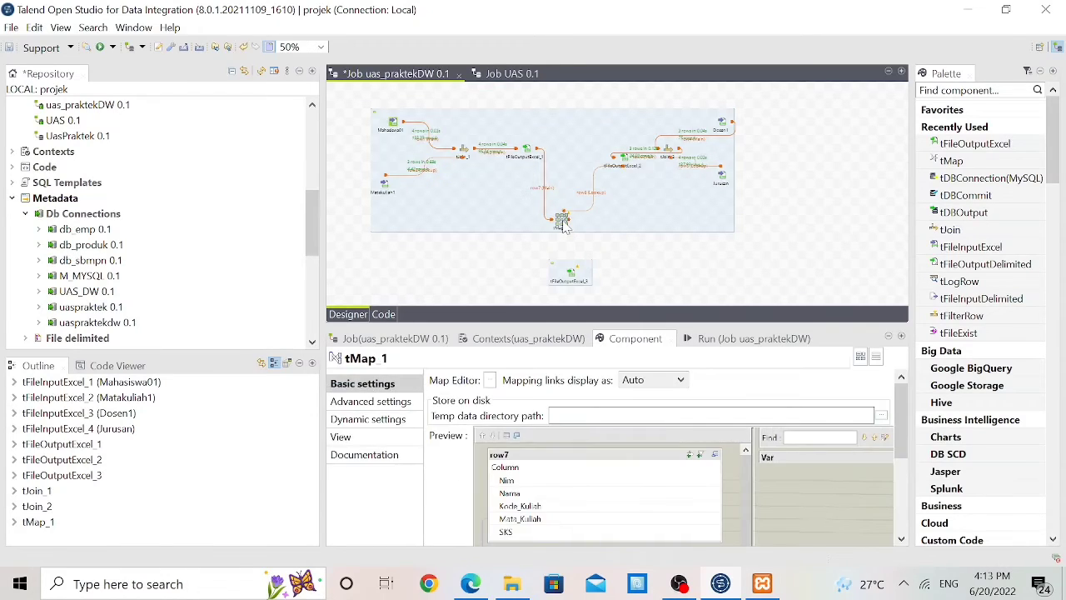
pyautogui.rightClick(563, 225)
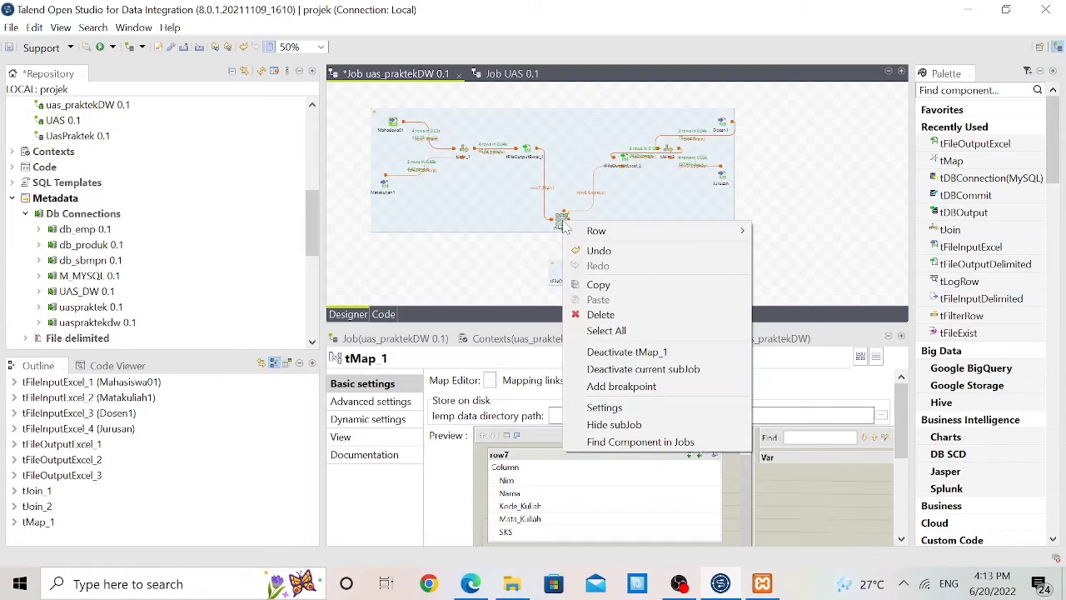
pyautogui.moveTo(699, 235)
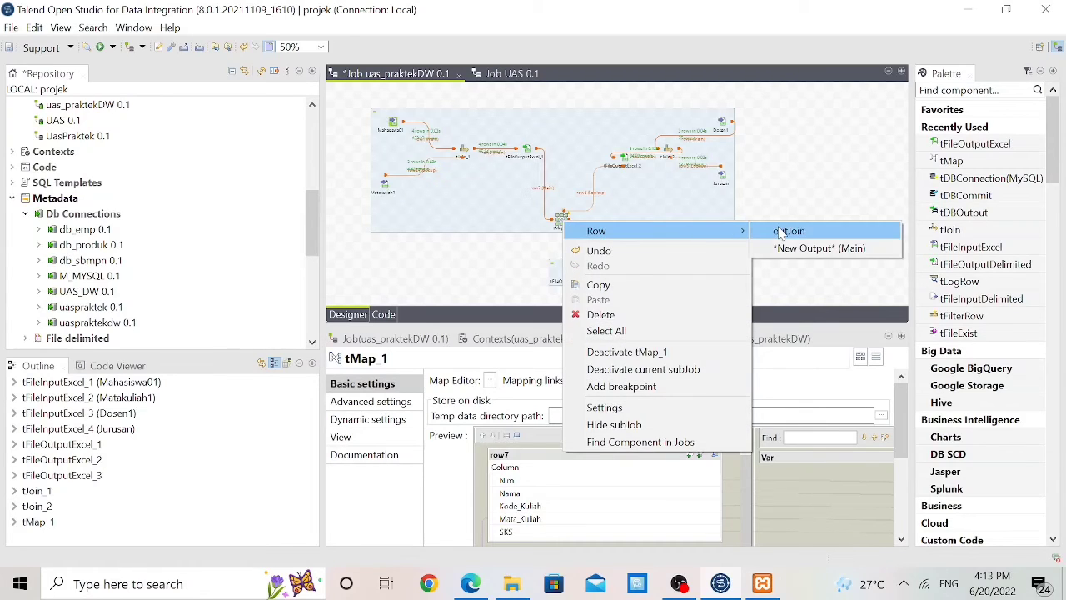
pyautogui.click(787, 231)
pyautogui.click(571, 275)
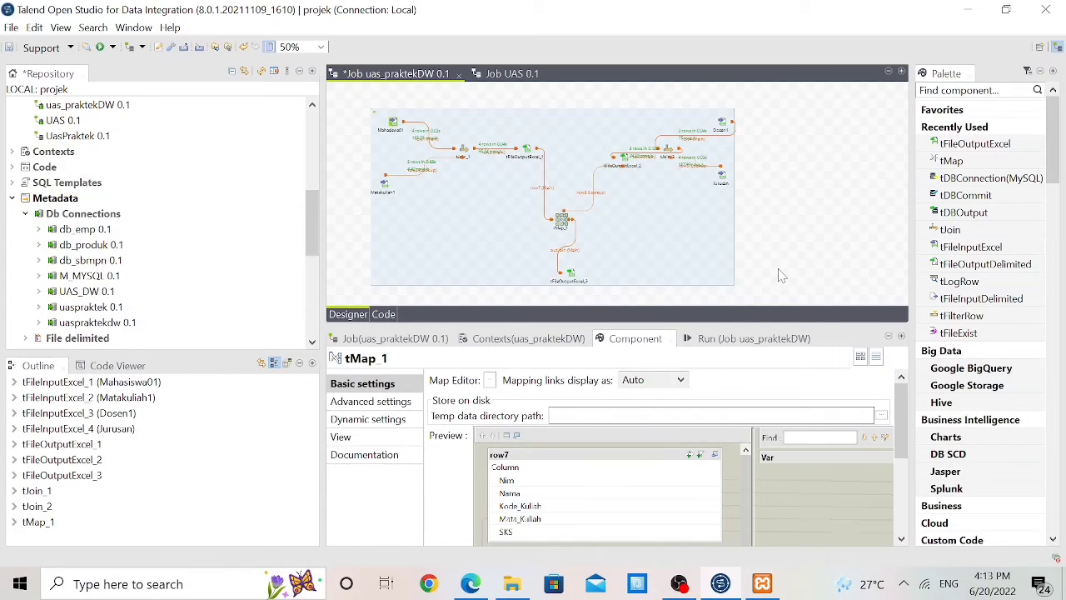
pyautogui.write('t')
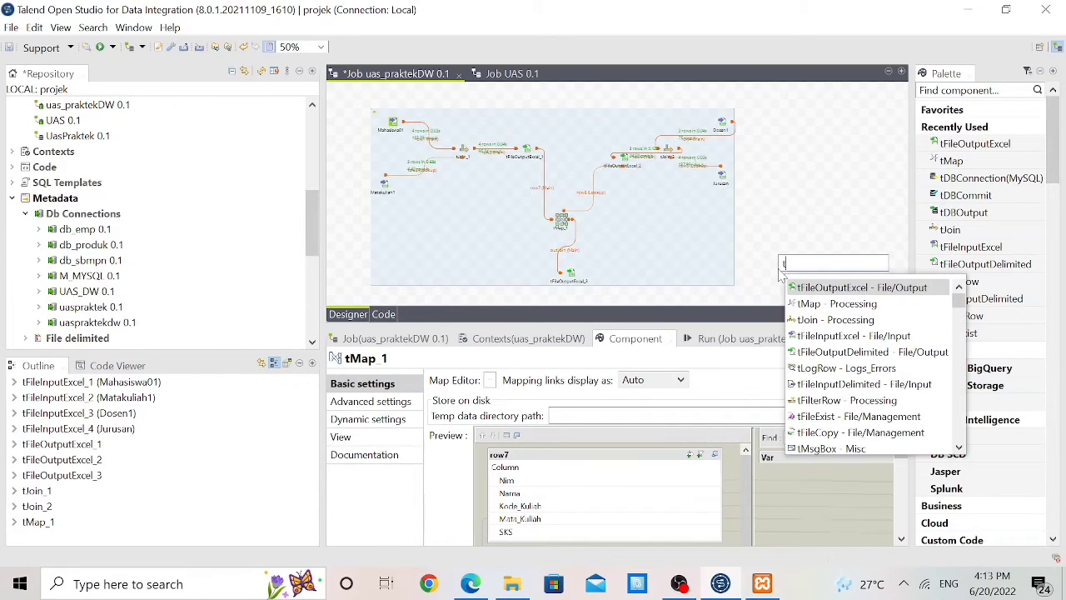
pyautogui.write('DV')
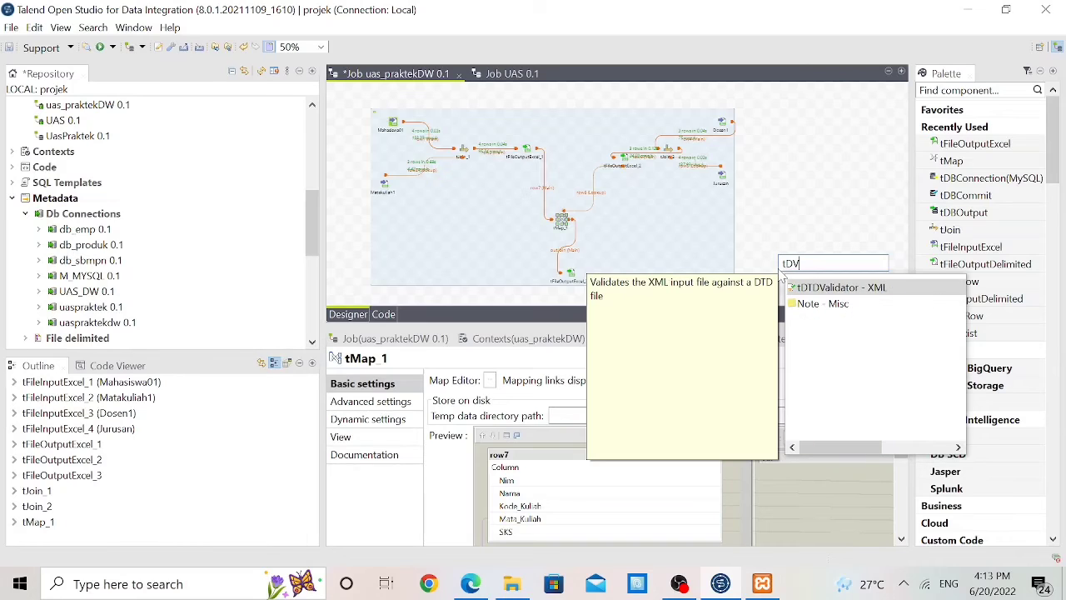
pyautogui.press('BackSpace')
pyautogui.write('B')
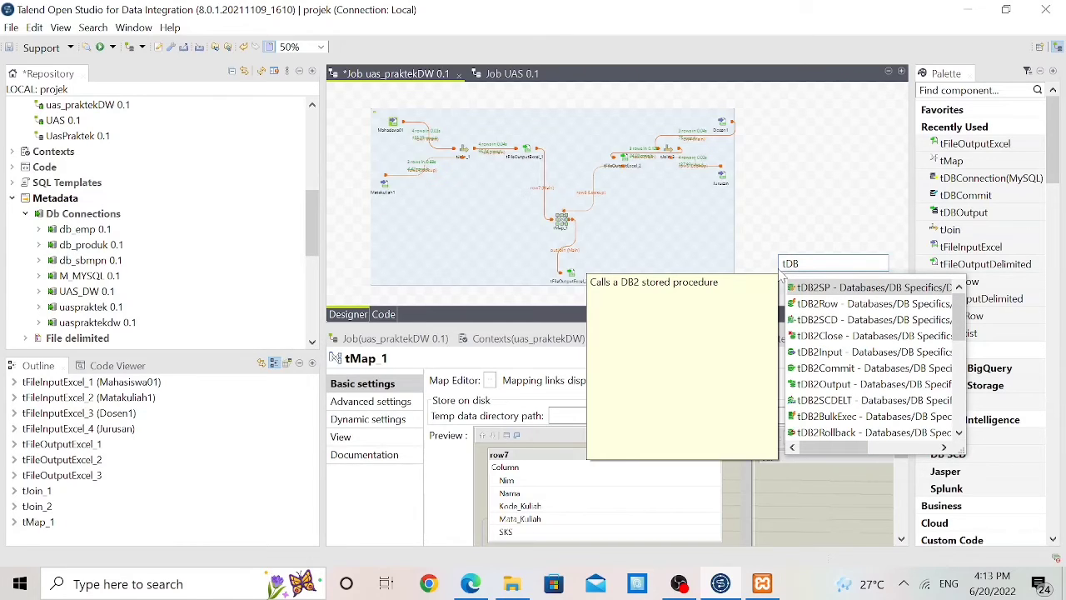
pyautogui.press('BackSpace')
pyautogui.press('BackSpace')
pyautogui.press('BackSpace')
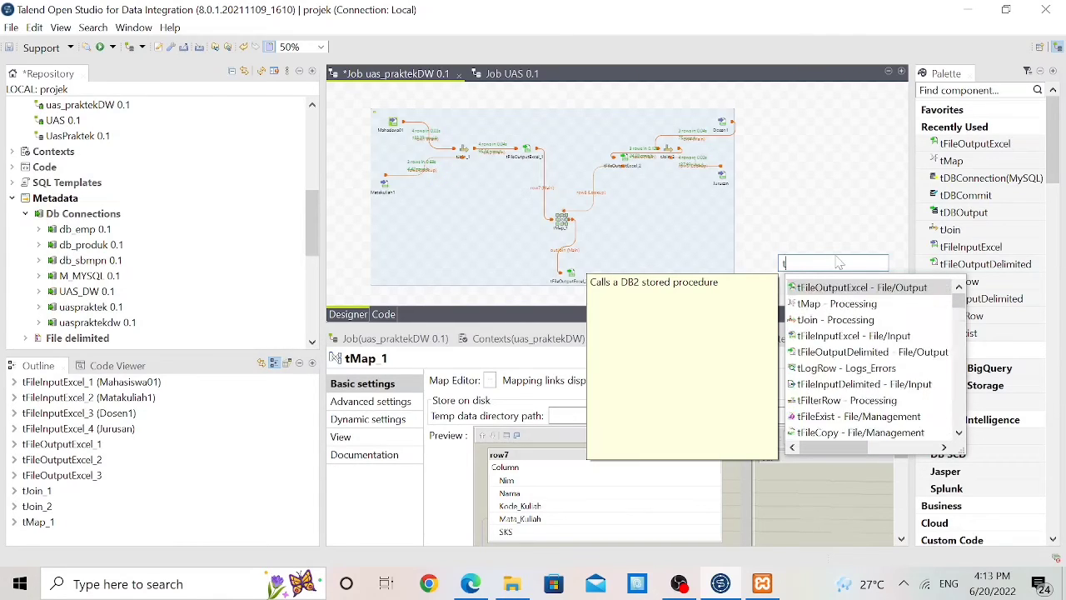
# Add tDBOutput, tDBCommit and a tDBConnection(MySQL) based on the uaspraktekdw connection to the free canvas area, with the connection above the commit
pyautogui.moveTo(958, 218); pyautogui.dragTo(792, 275)
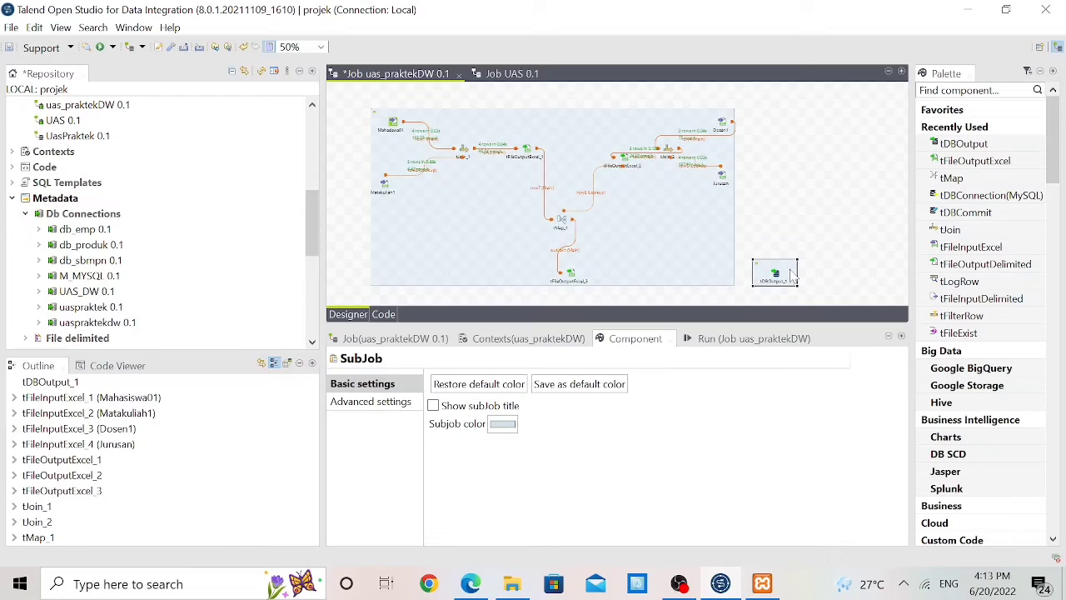
pyautogui.moveTo(964, 213); pyautogui.dragTo(837, 265)
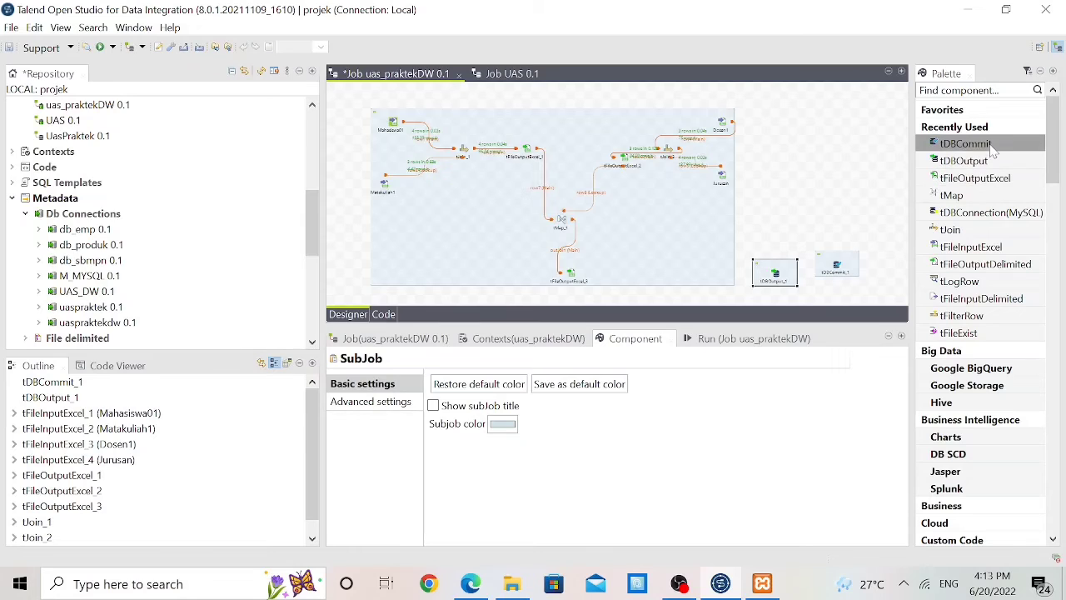
pyautogui.click(94, 322)
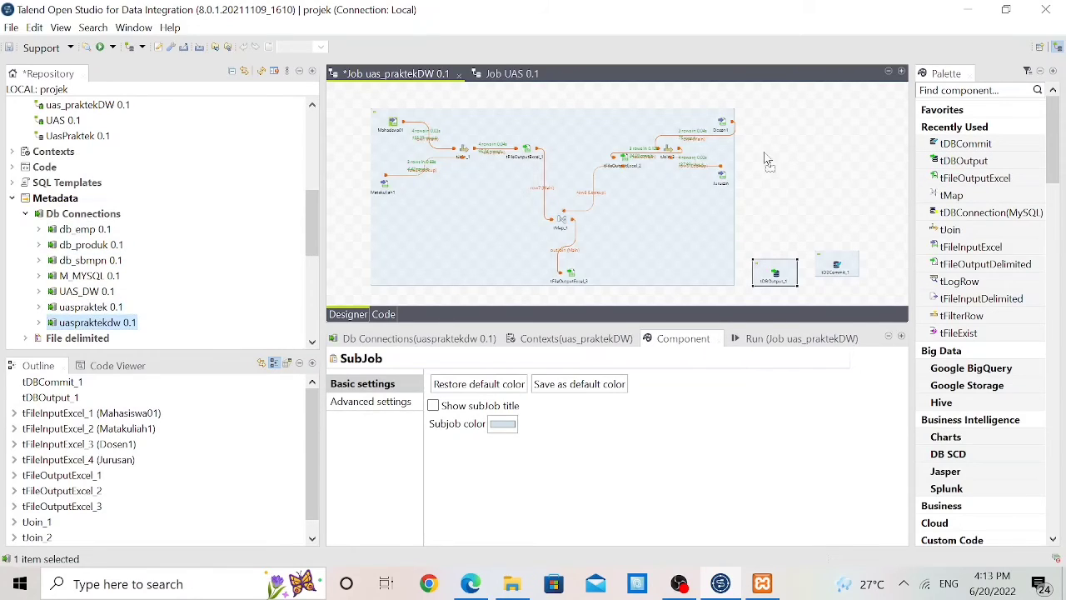
pyautogui.moveTo(767, 159); pyautogui.dragTo(832, 193)
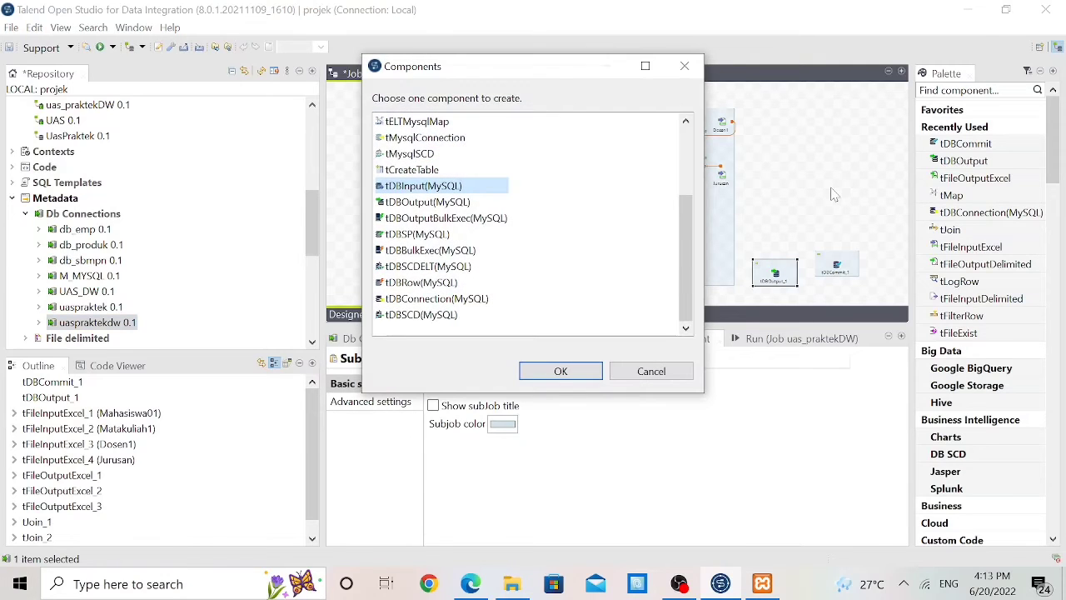
pyautogui.click(436, 301)
pyautogui.click(563, 369)
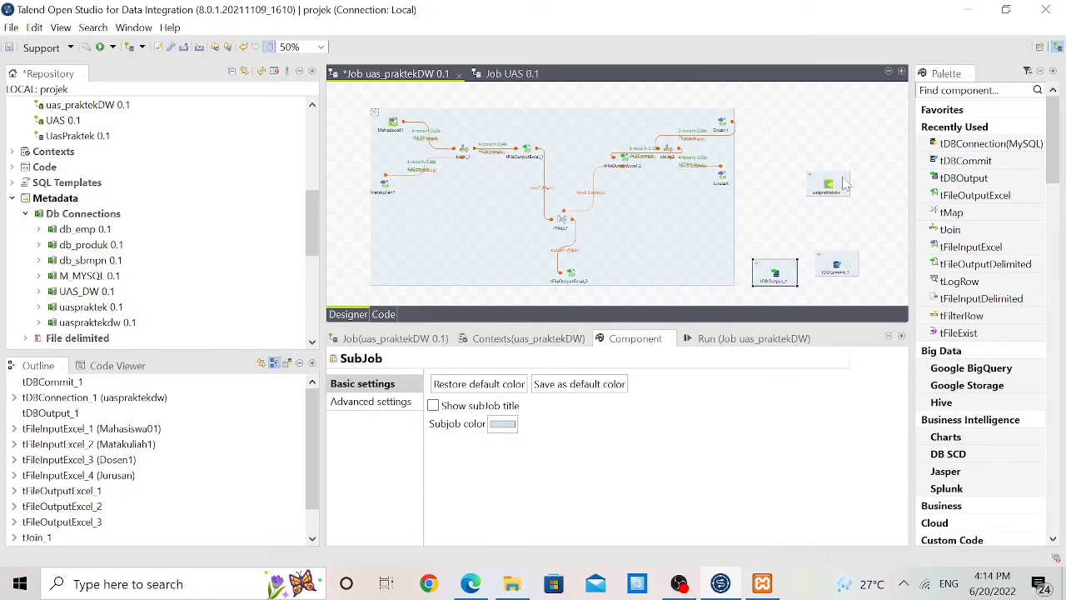
pyautogui.moveTo(845, 184); pyautogui.dragTo(851, 222)
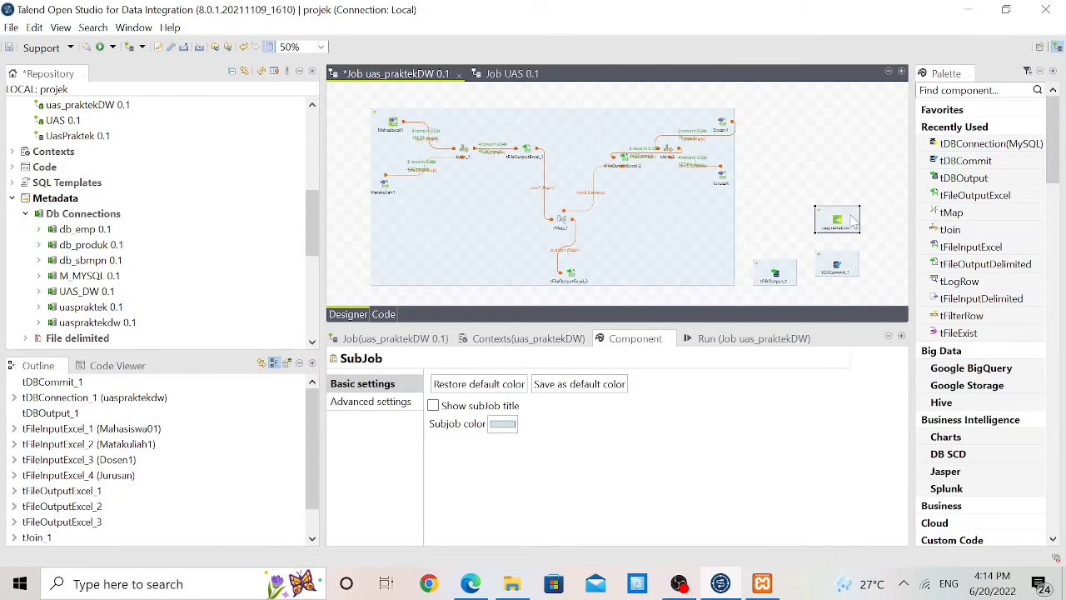
# Set the database type of tDBOutput_1 to MySQL and apply it
pyautogui.click(775, 278)
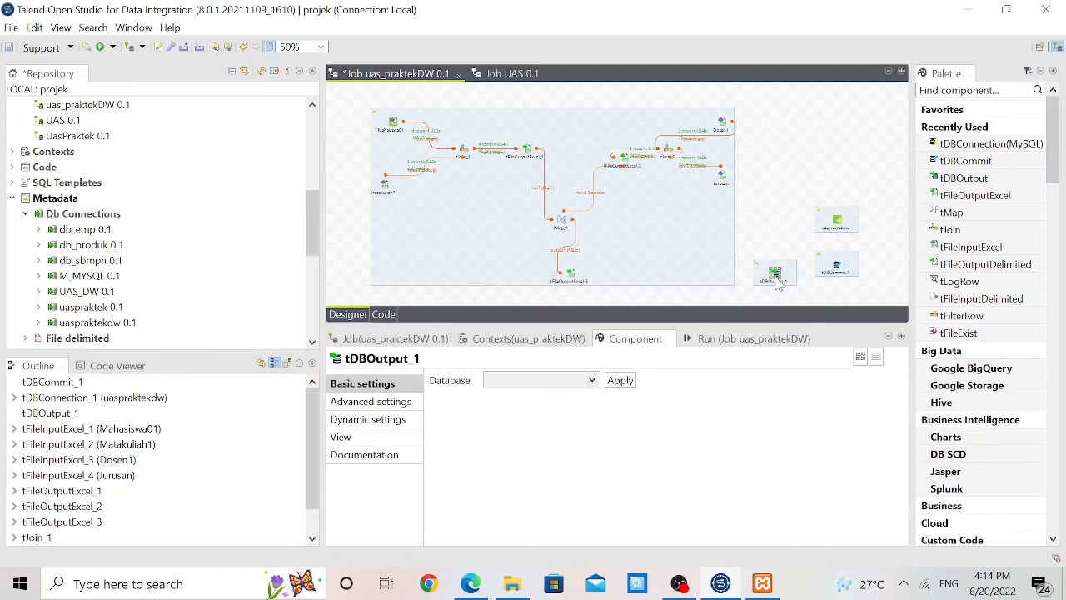
pyautogui.click(591, 381)
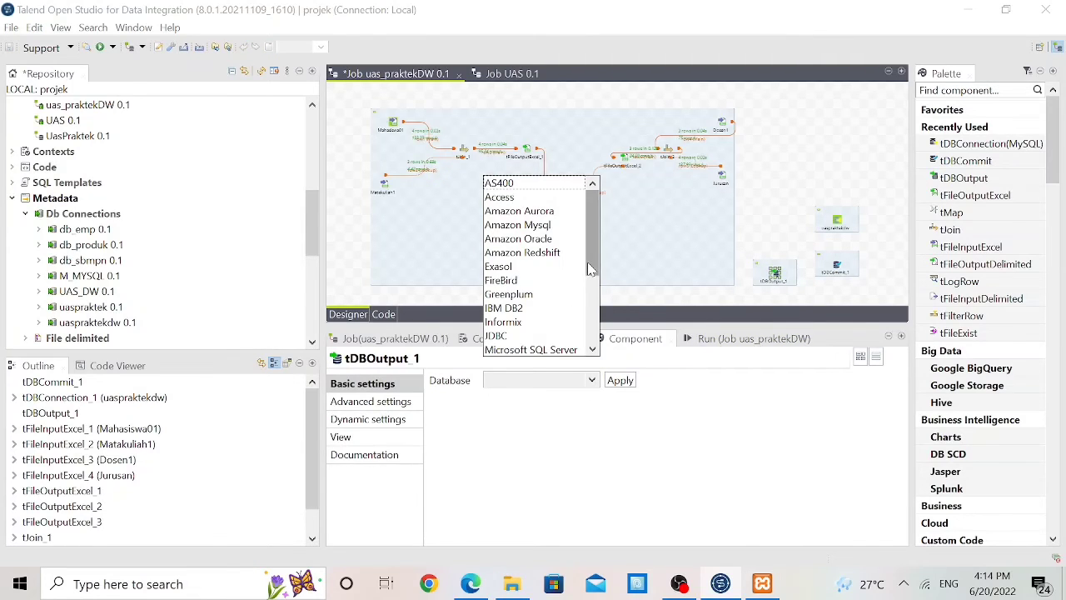
pyautogui.moveTo(590, 268); pyautogui.dragTo(564, 309)
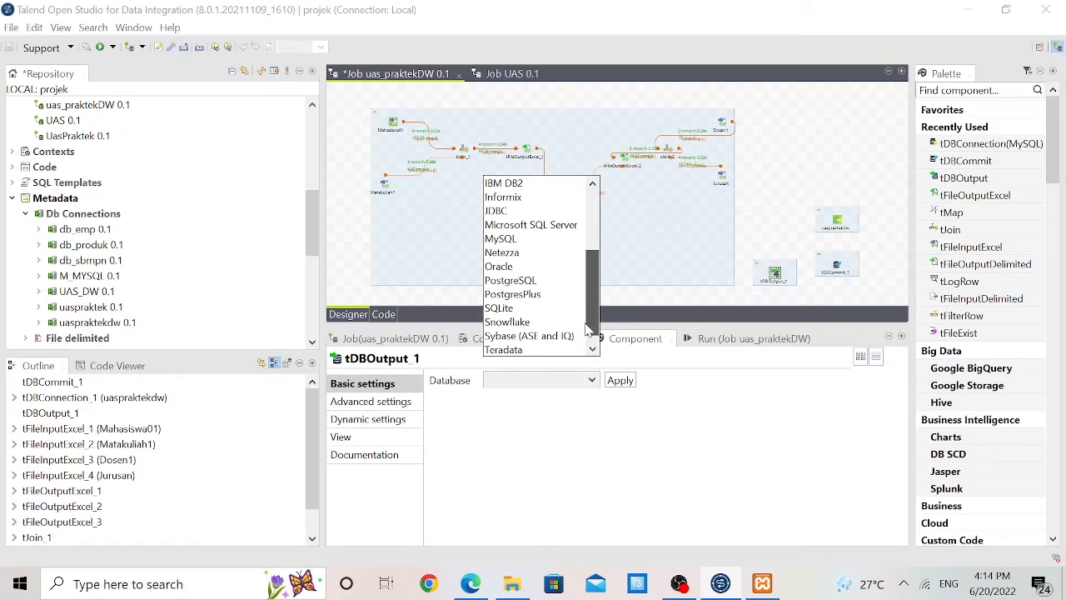
pyautogui.click(524, 240)
pyautogui.click(620, 383)
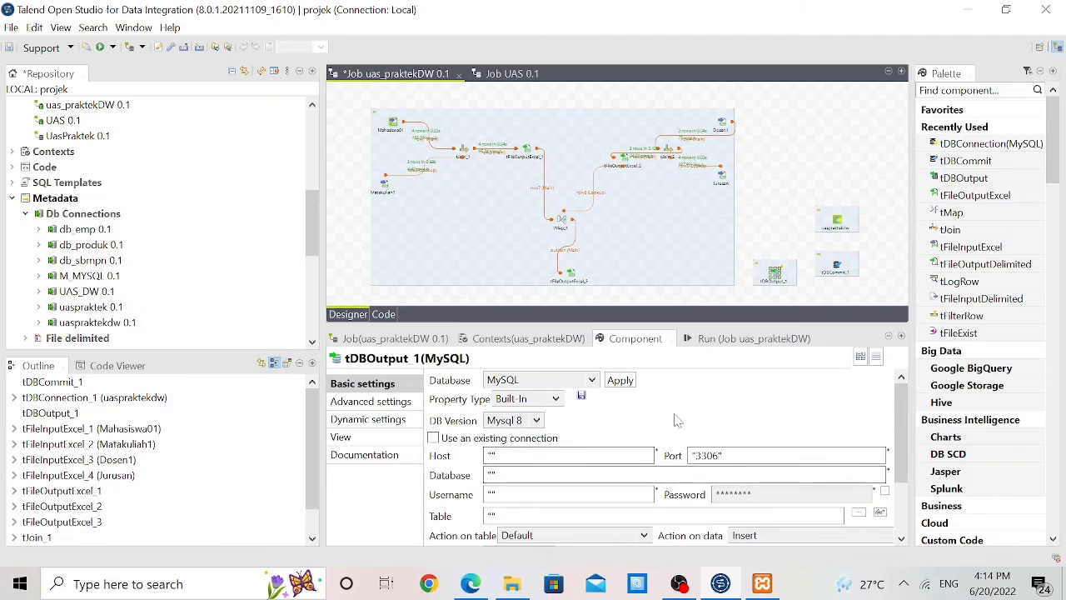
# Set tDBOutput_1 to database uaspraktek, username root and table kuliah, with the table action Drop table if exists and create
pyautogui.scroll(-2, 676, 420)
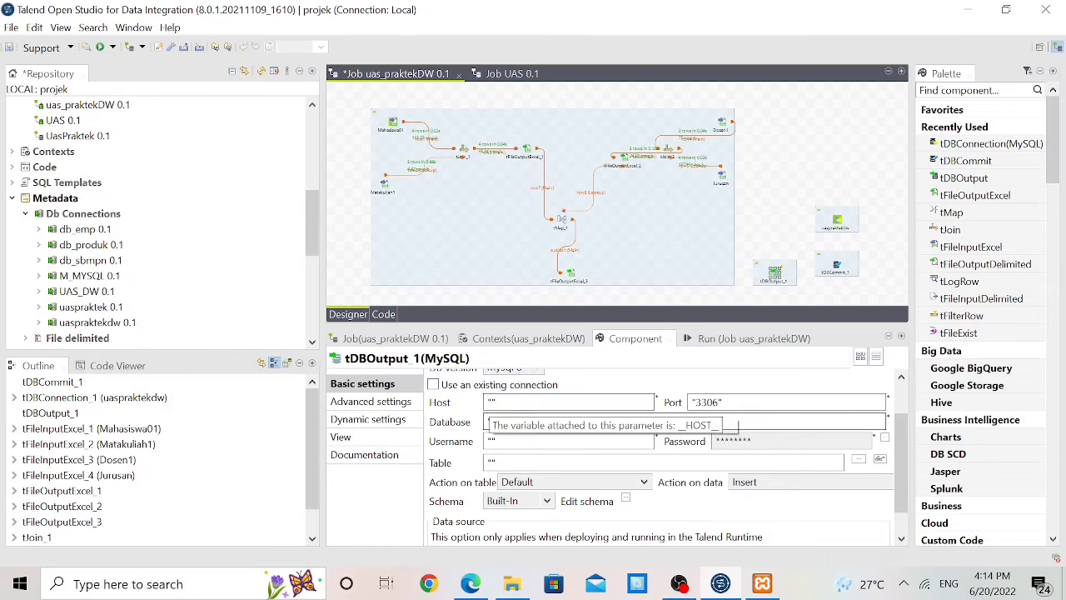
pyautogui.click(537, 421)
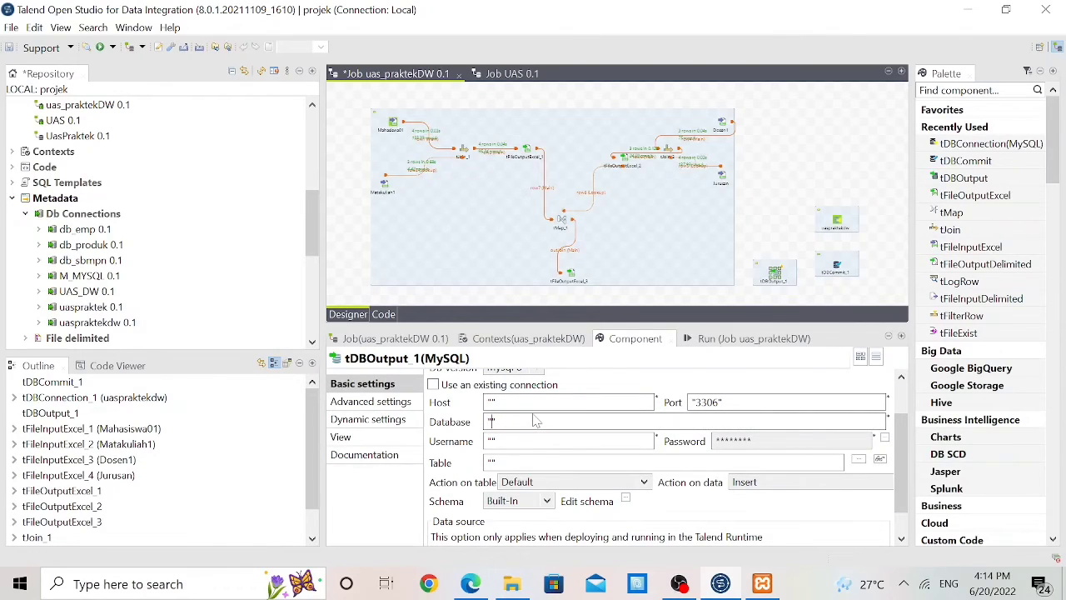
pyautogui.write('uaspraktek')
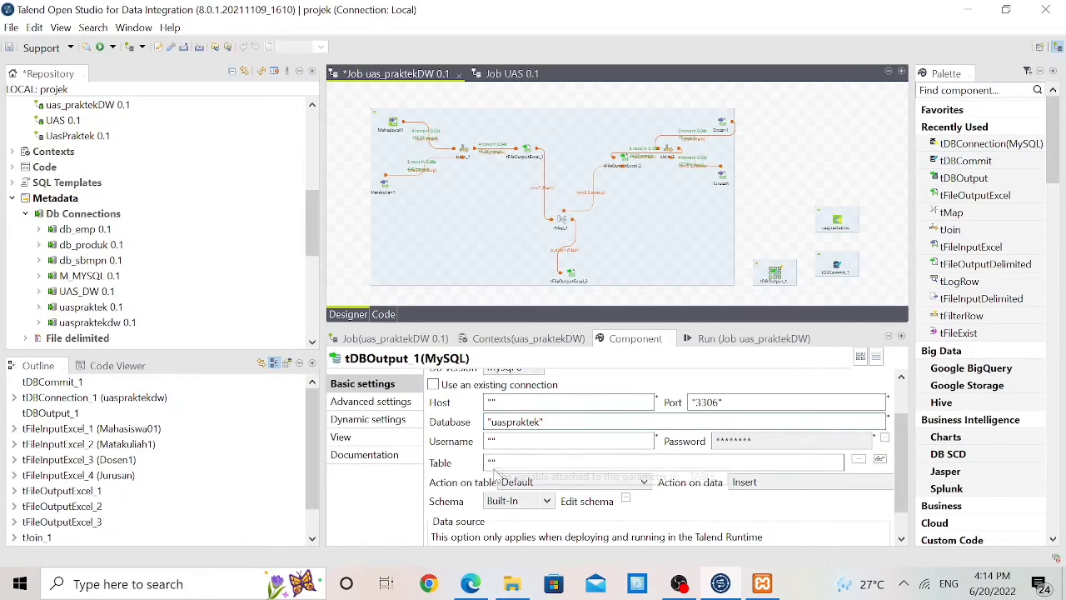
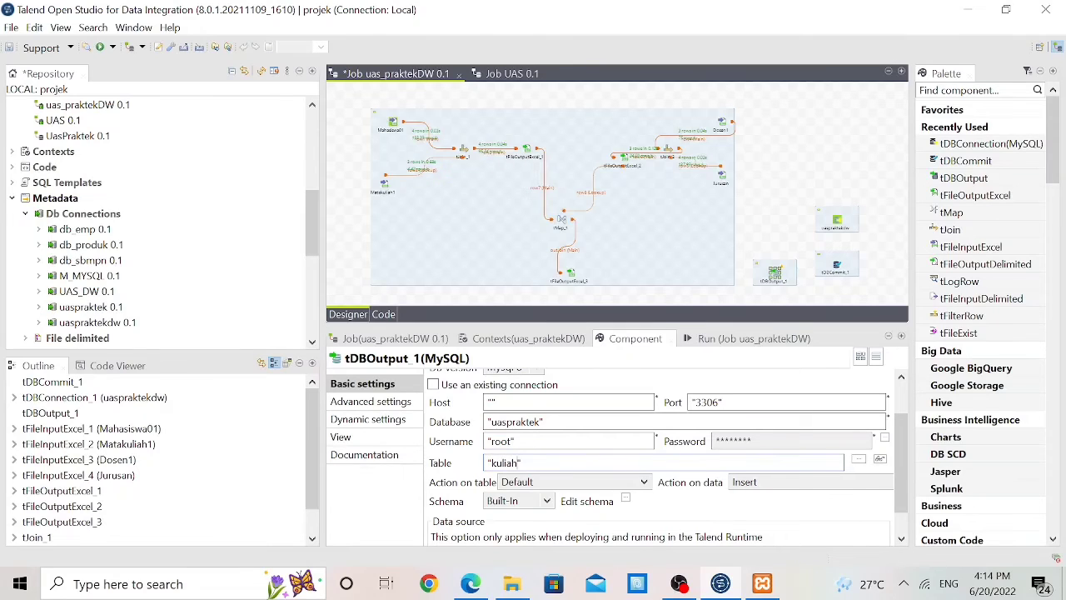
pyautogui.click(644, 483)
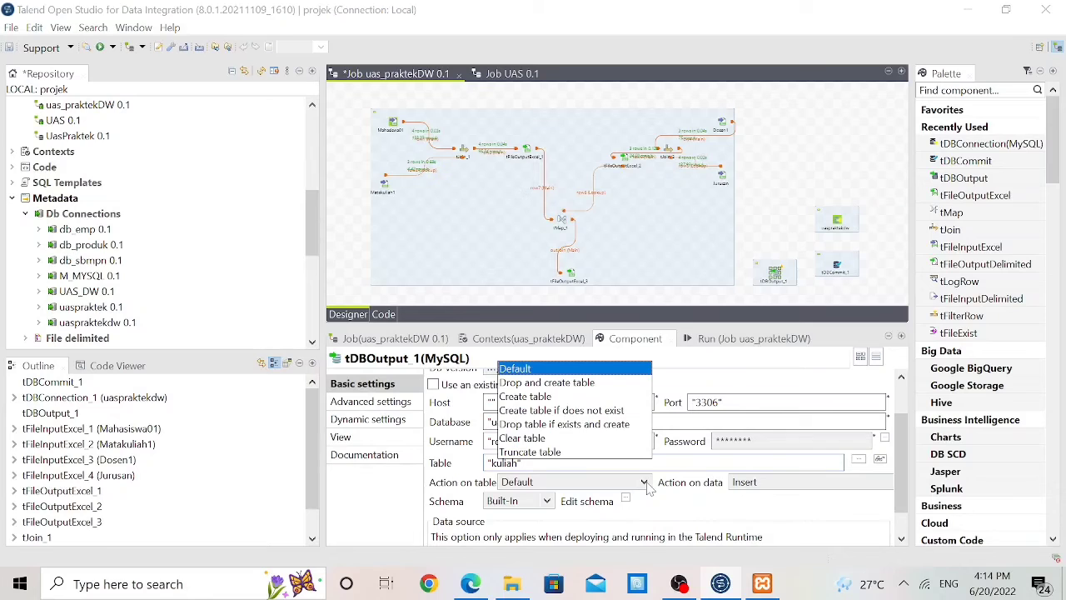
pyautogui.click(597, 424)
# Make tDBOutput_1 use the existing connection tDBConnection_1 - uaspraktekdw
pyautogui.scroll(2, 597, 427)
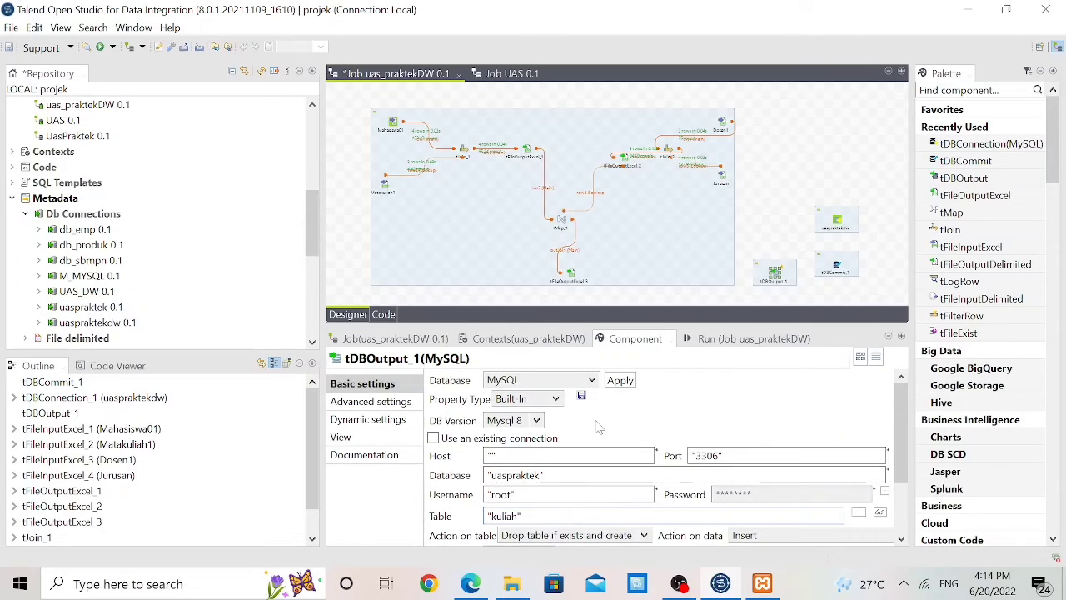
pyautogui.click(440, 440)
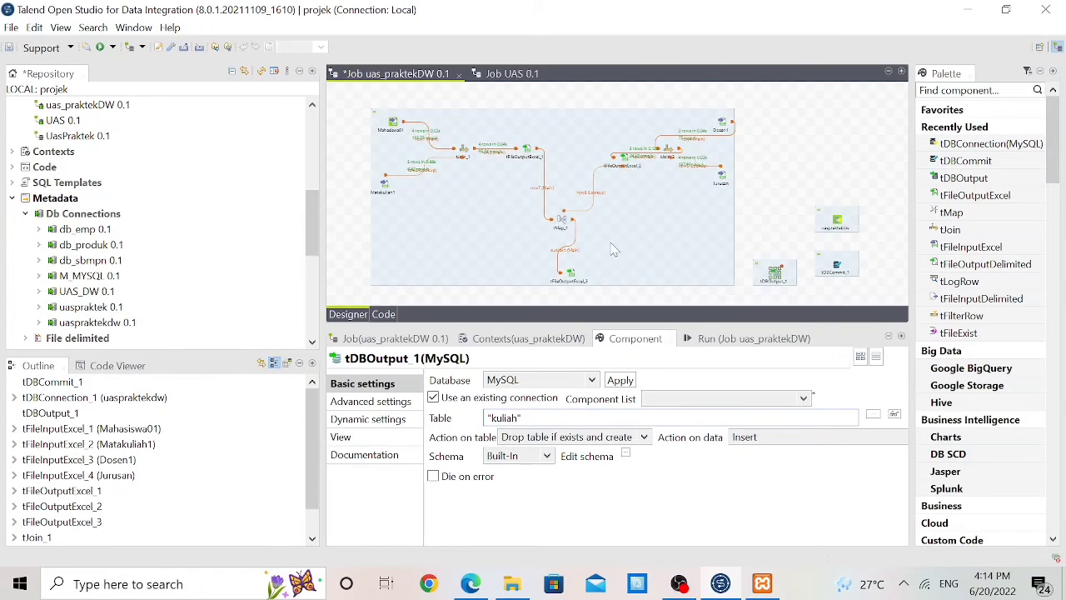
pyautogui.click(804, 398)
pyautogui.click(795, 414)
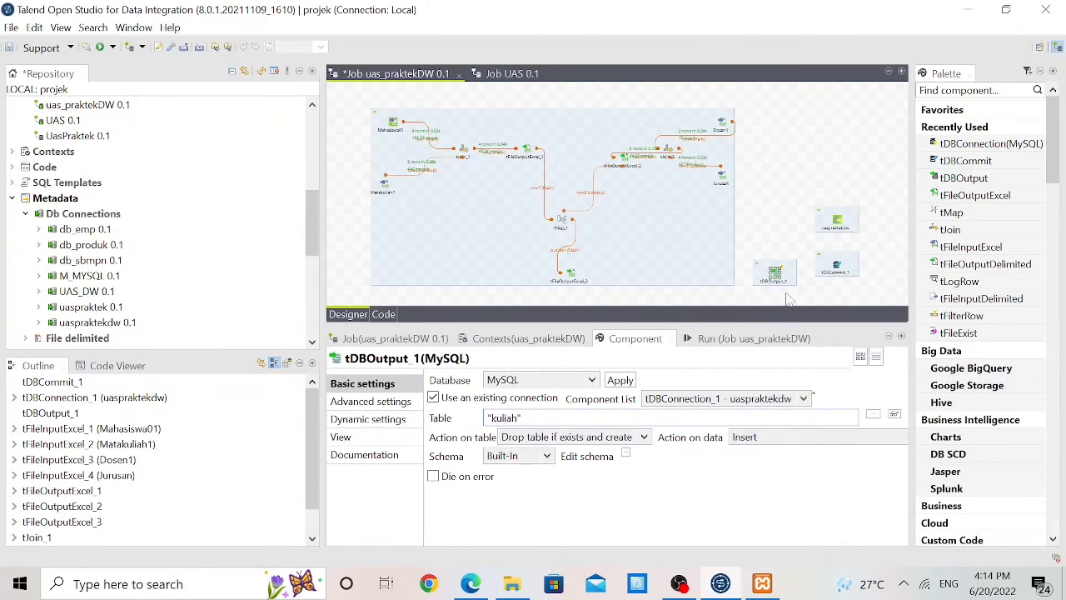
# Set the database type of tDBCommit_1 to MySQL and apply it
pyautogui.click(836, 270)
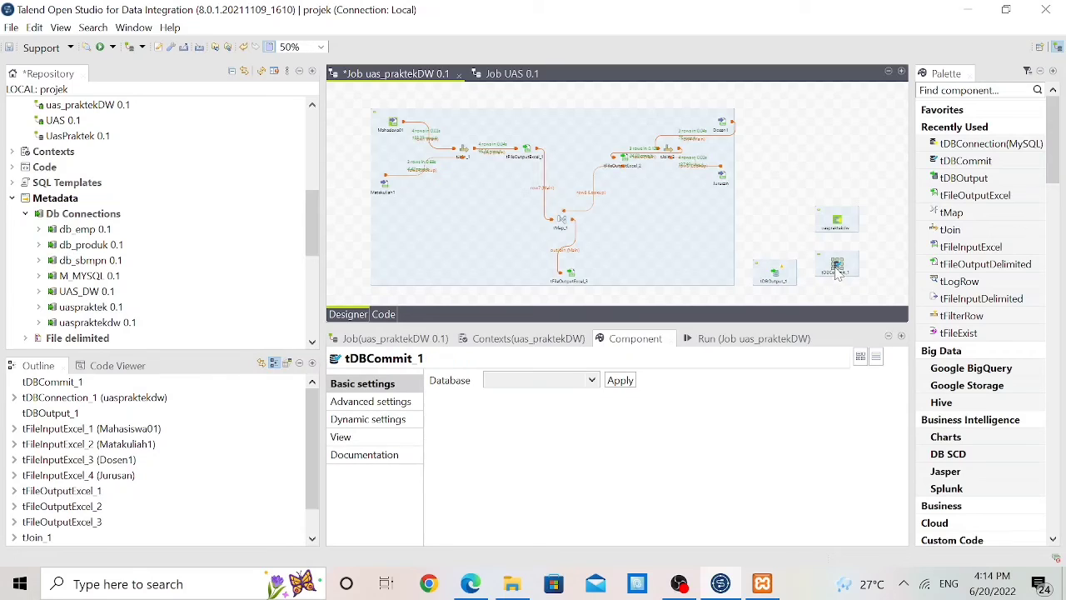
pyautogui.click(591, 381)
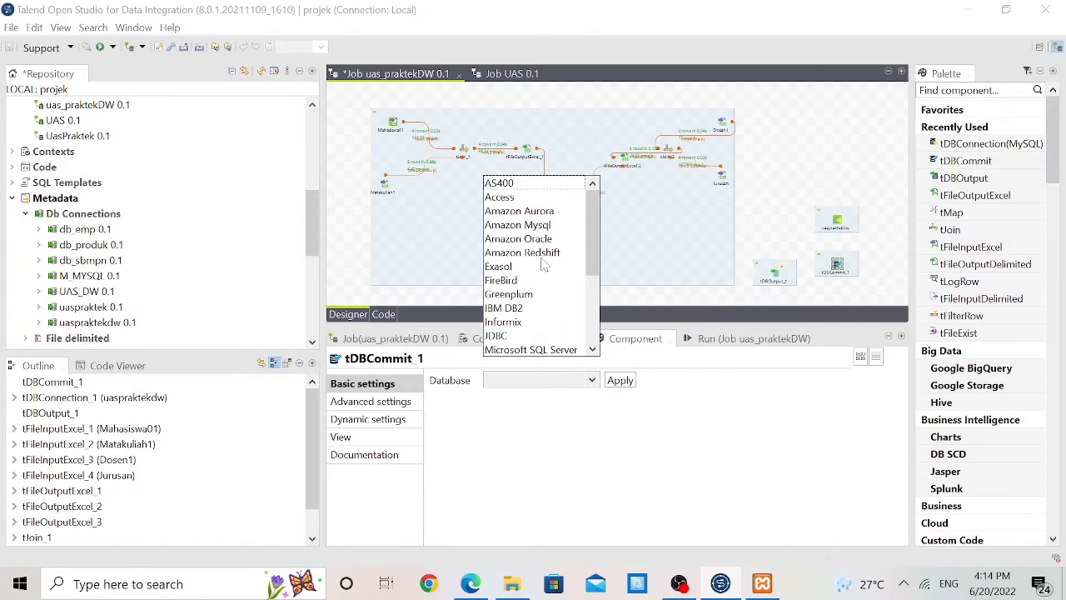
pyautogui.moveTo(592, 265); pyautogui.dragTo(610, 347)
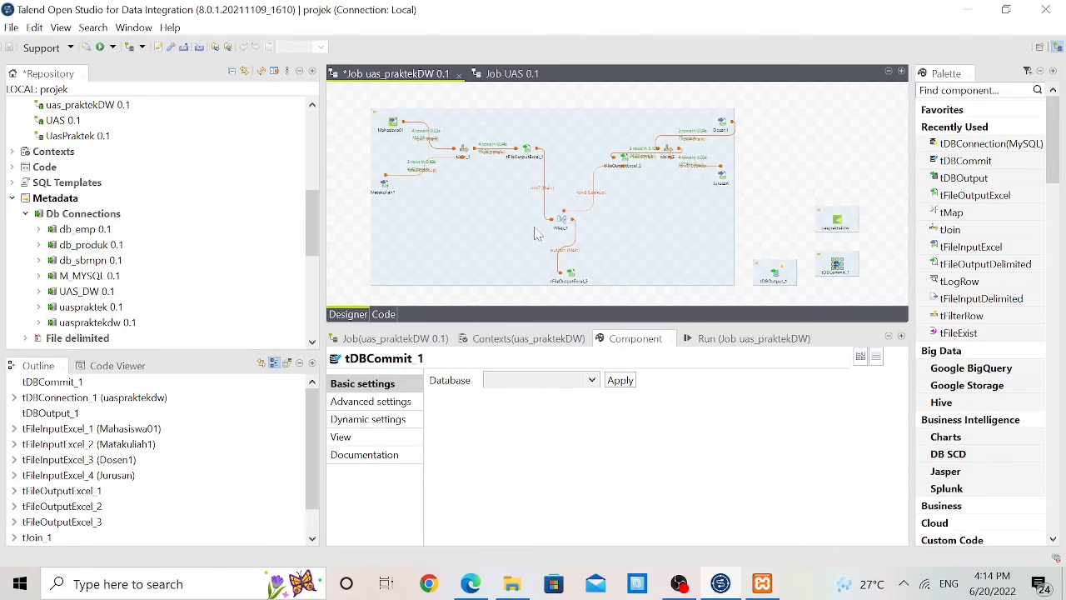
pyautogui.click(536, 225)
pyautogui.click(619, 381)
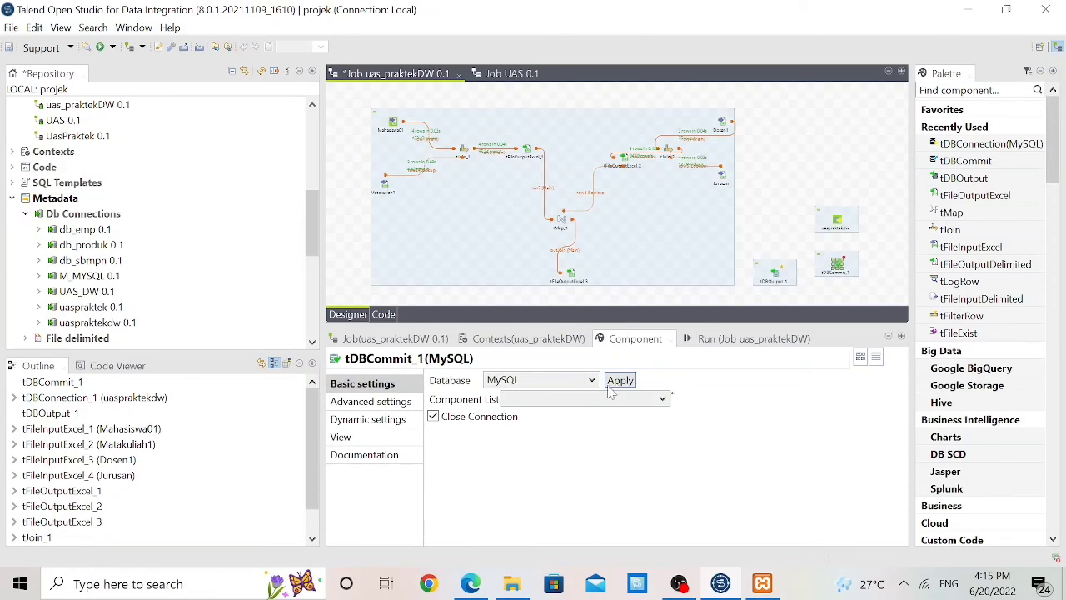
# Turn off Close Connection for tDBCommit_1 and assign it to tDBConnection_1 - uaspraktekdw
pyautogui.click(448, 421)
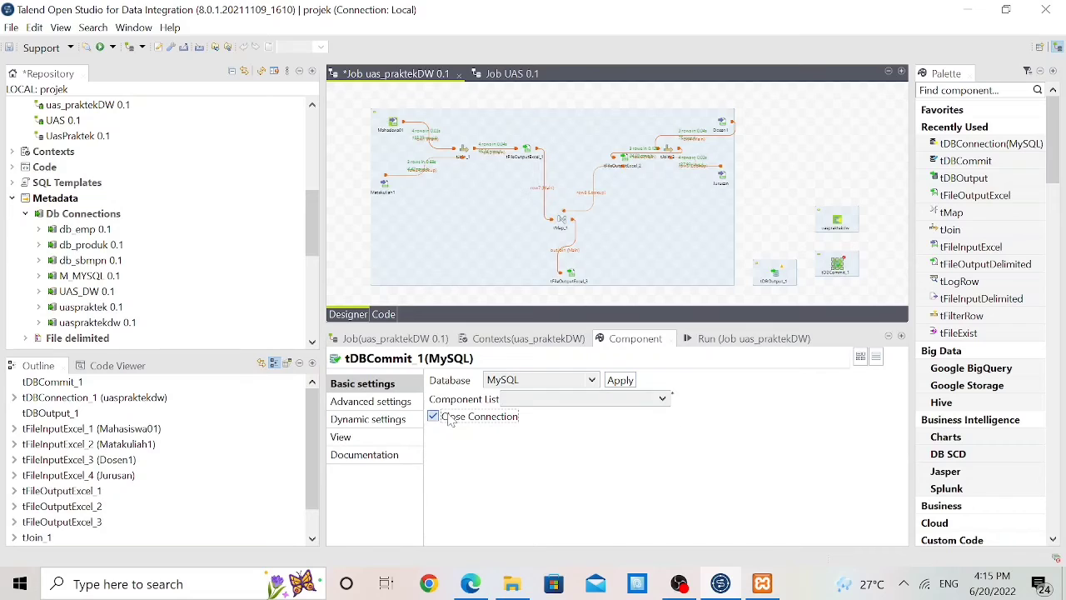
pyautogui.click(669, 399)
pyautogui.click(656, 417)
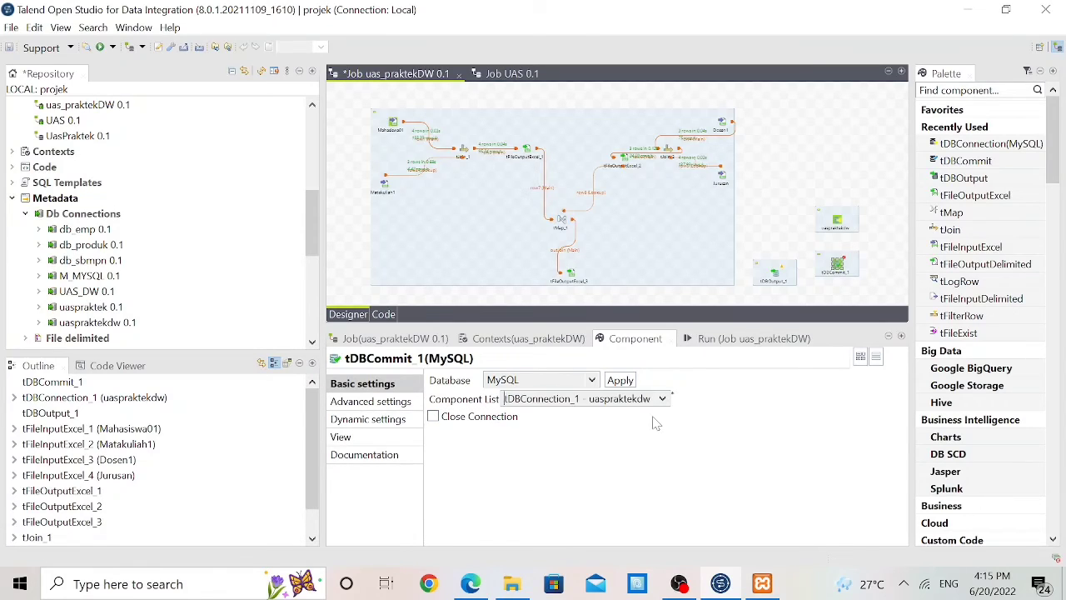
# Review the basic settings of the uaspraktekdw connection component
pyautogui.click(839, 226)
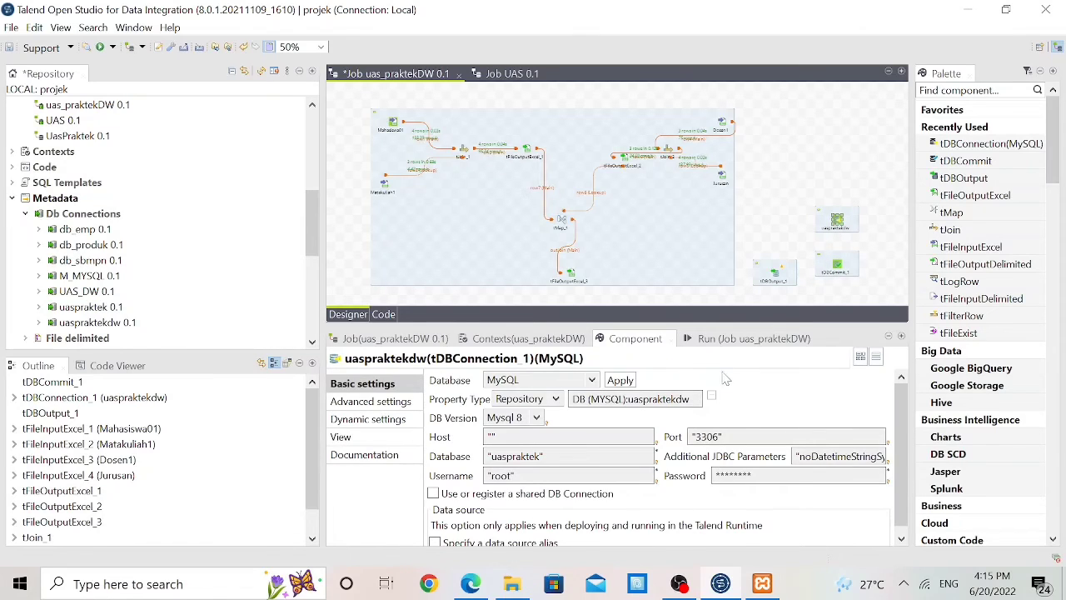
pyautogui.scroll(-1, 747, 402)
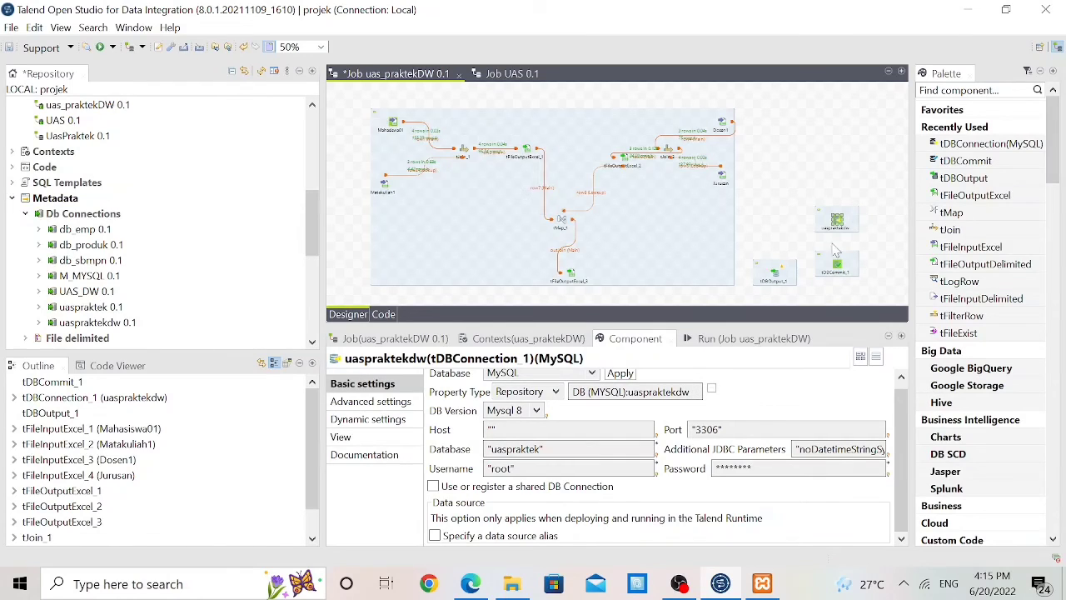
pyautogui.click(799, 219)
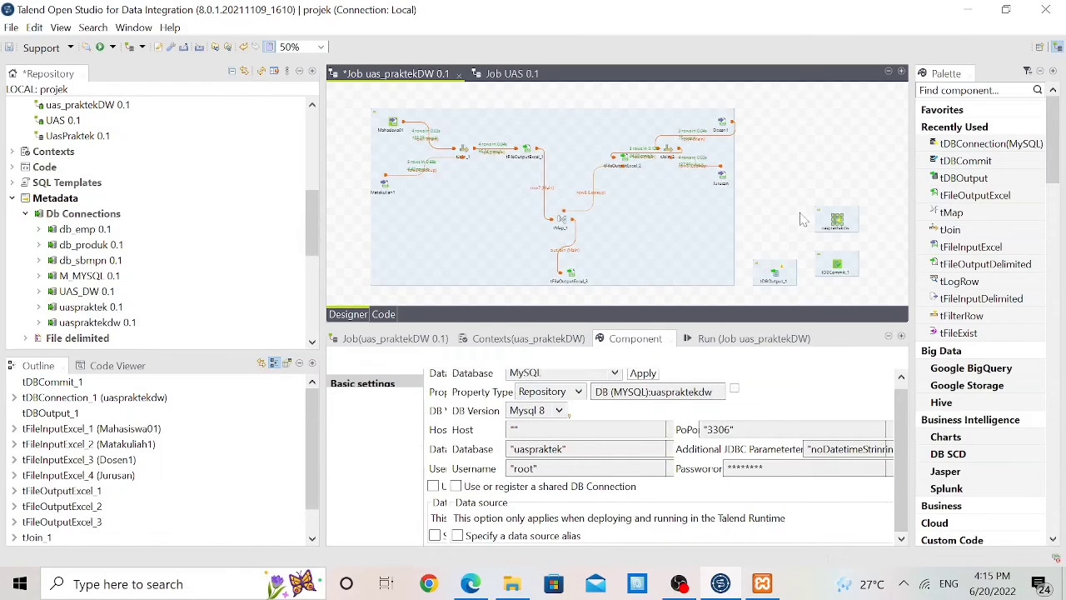
pyautogui.click(571, 281)
pyautogui.rightClick(571, 281)
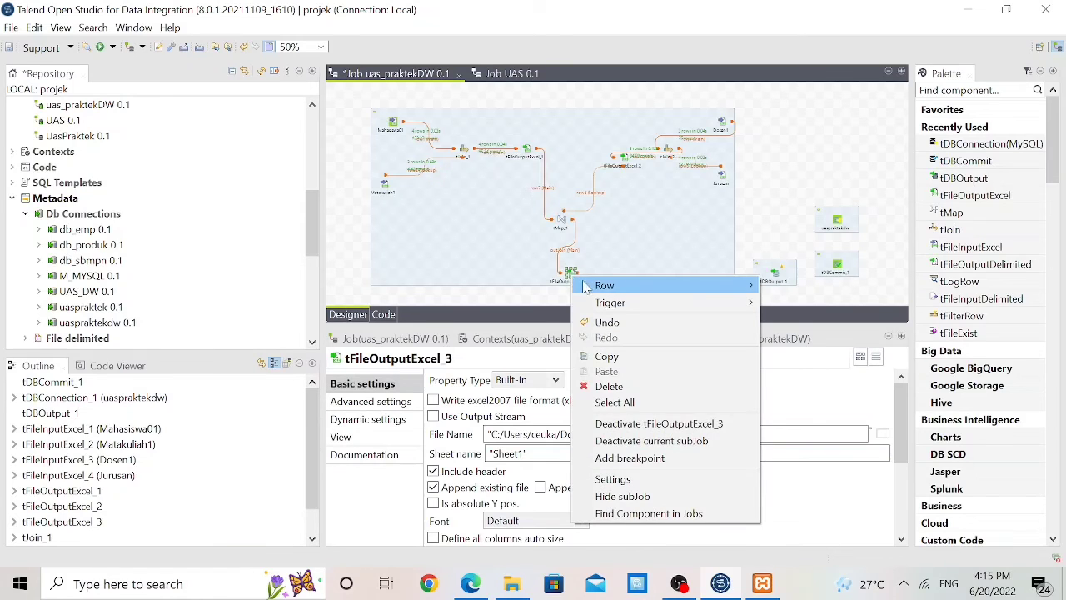
pyautogui.moveTo(593, 290)
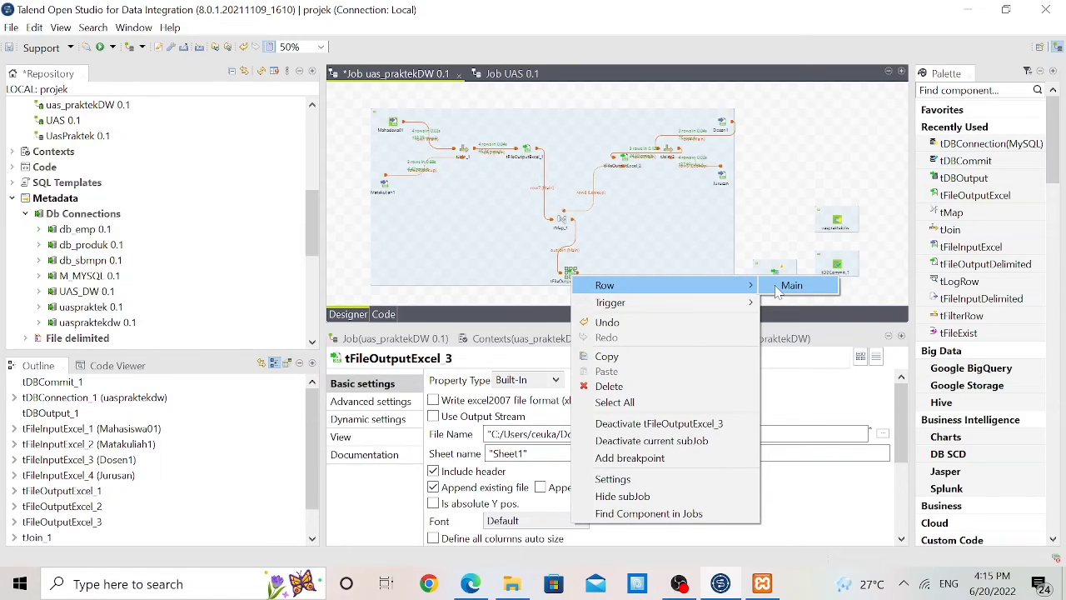
pyautogui.click(789, 286)
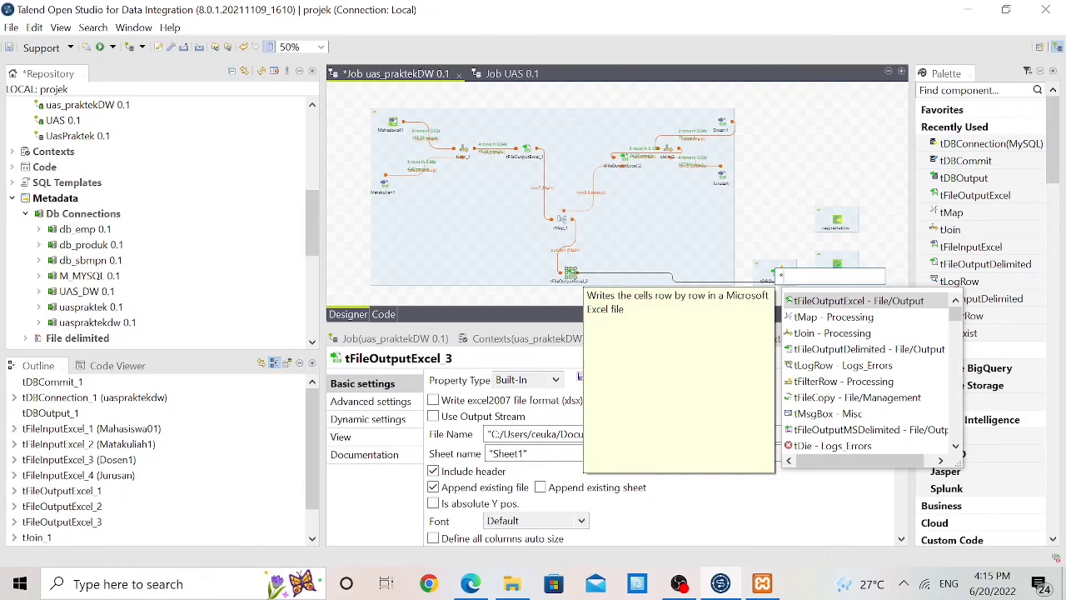
pyautogui.press('Escape')
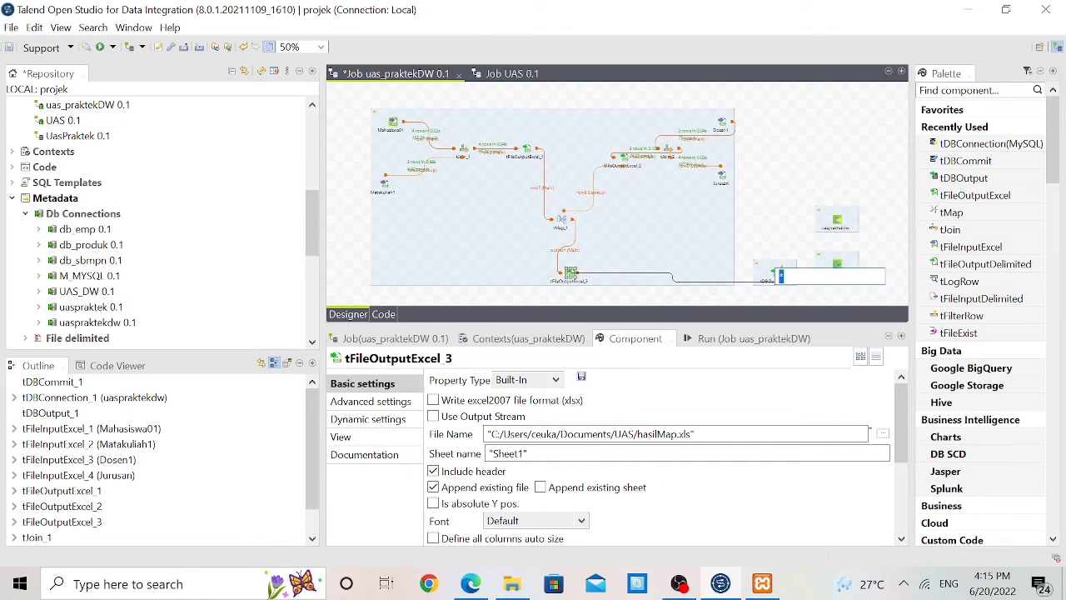
pyautogui.click(795, 302)
pyautogui.click(581, 283)
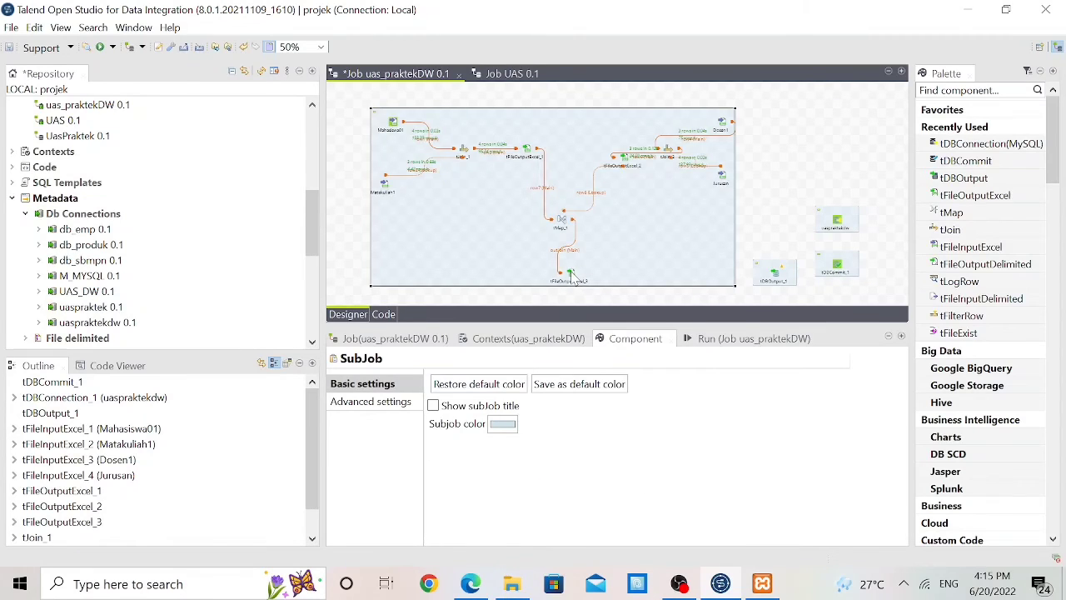
# Link tFileOutputExcel_3 to tDBOutput_1 with a Main row connection
pyautogui.click(570, 273)
pyautogui.rightClick(570, 274)
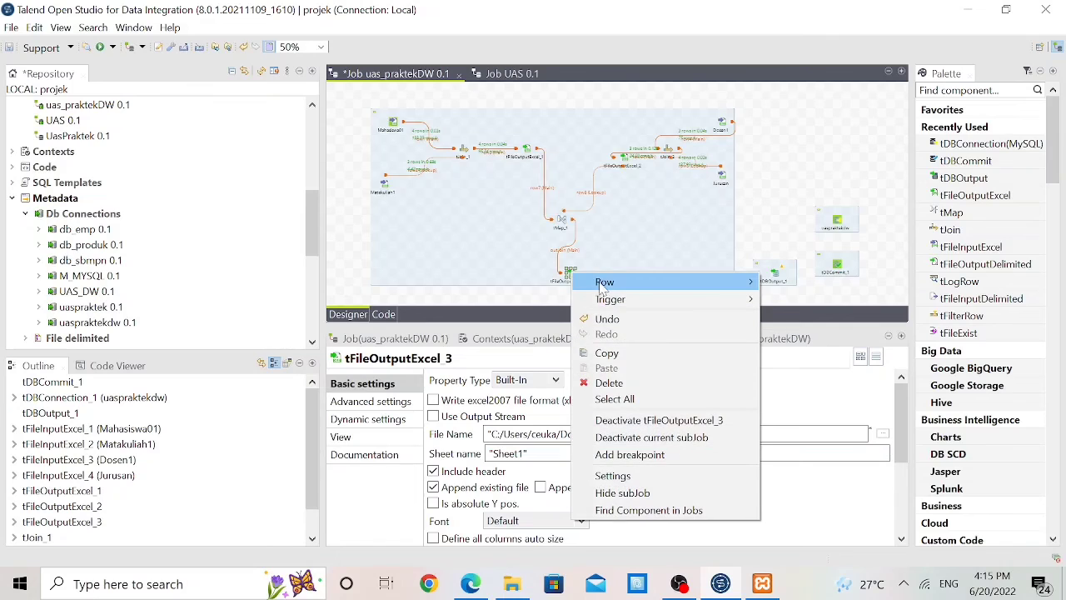
pyautogui.click(770, 283)
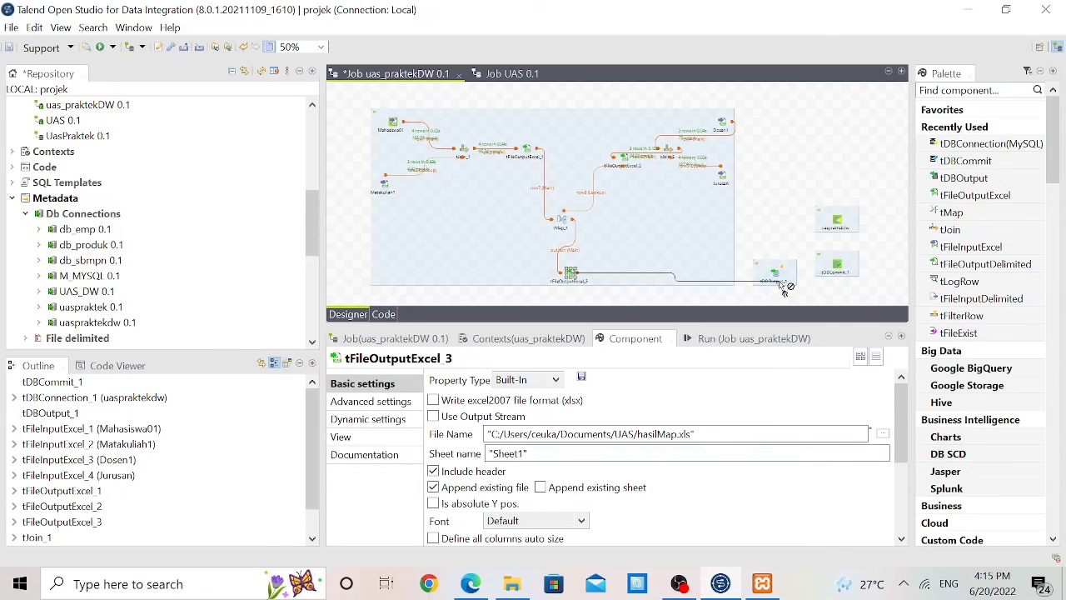
pyautogui.click(778, 281)
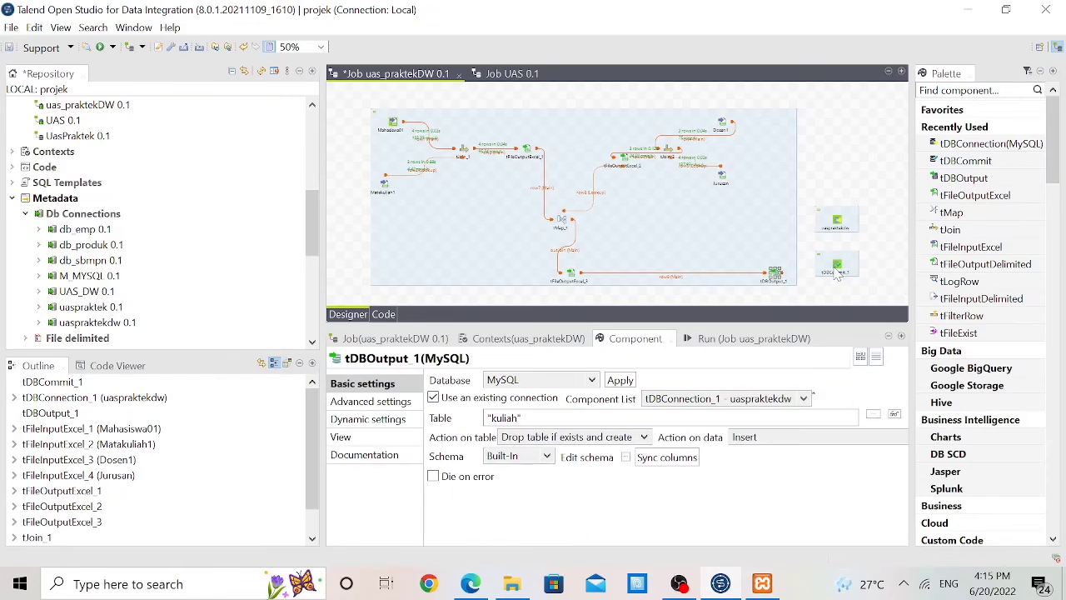
# Link tDBOutput_1 to tDBCommit_1 with an On Component Ok trigger
pyautogui.rightClick(777, 276)
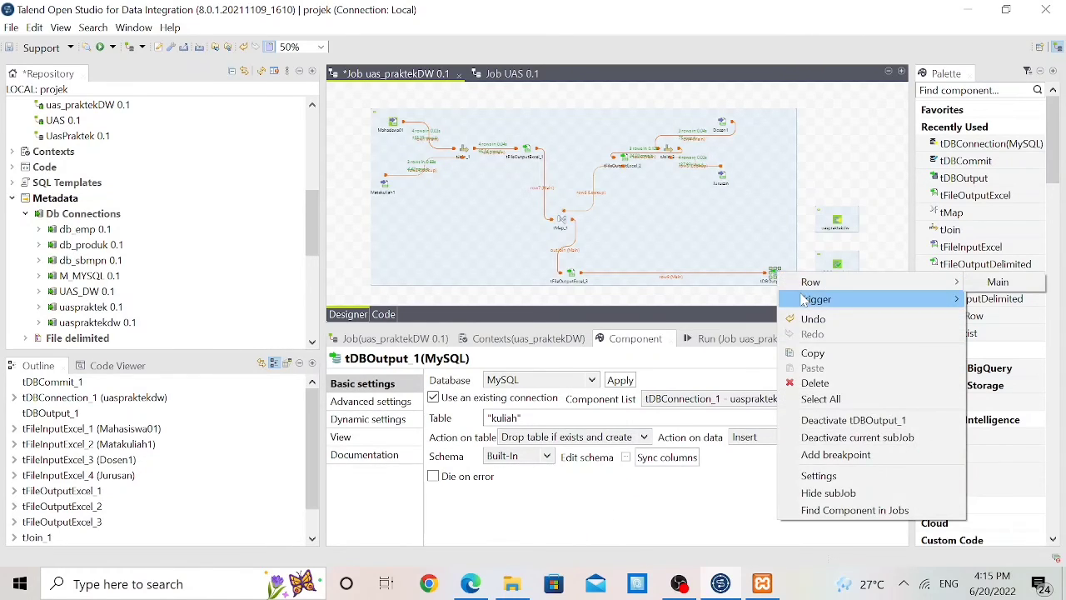
pyautogui.moveTo(803, 300)
pyautogui.click(726, 315)
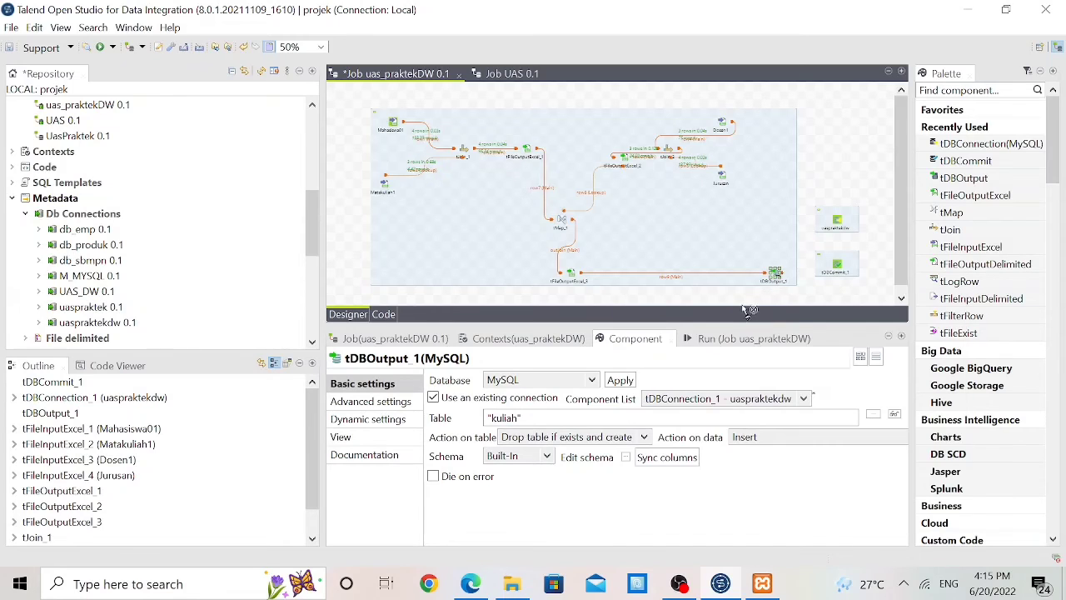
pyautogui.click(840, 271)
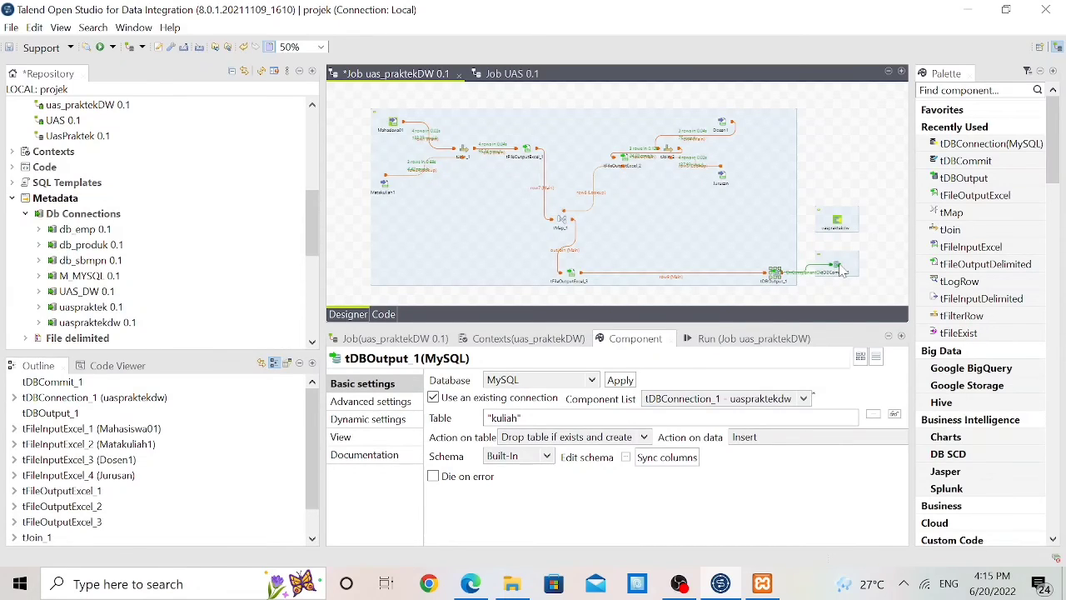
# Link the uaspraktekdw connection component to tDBCommit_1 with an On Subjob Ok trigger
pyautogui.click(839, 223)
pyautogui.rightClick(839, 223)
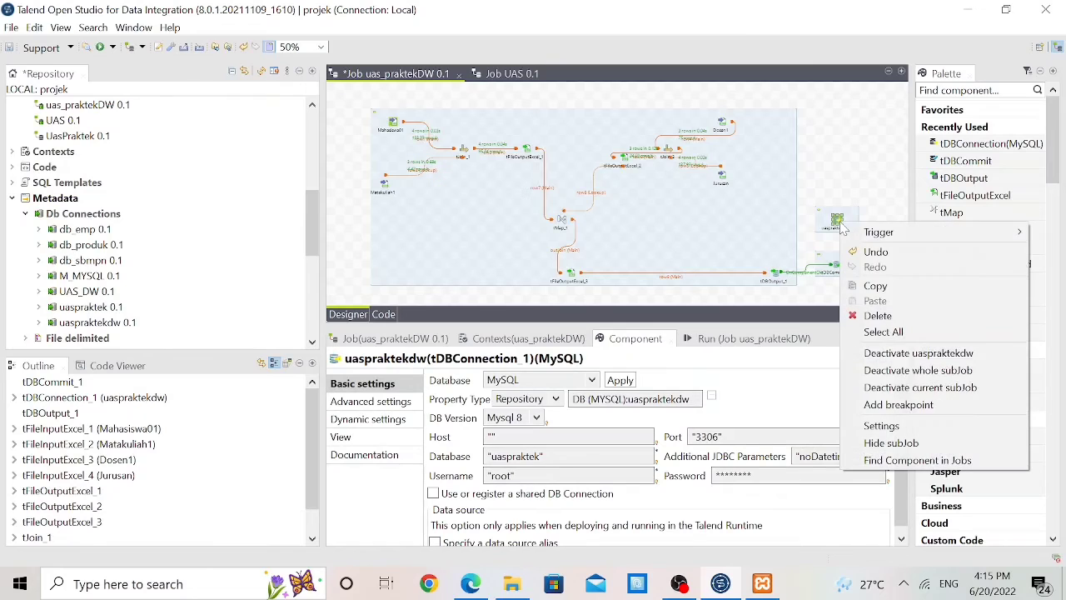
pyautogui.moveTo(858, 236)
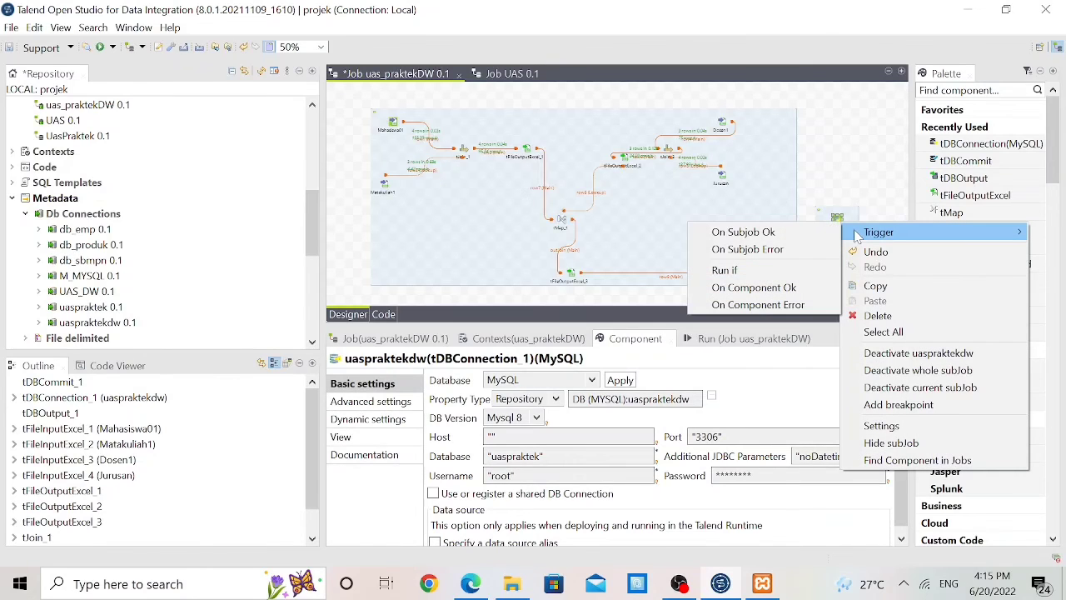
pyautogui.click(787, 233)
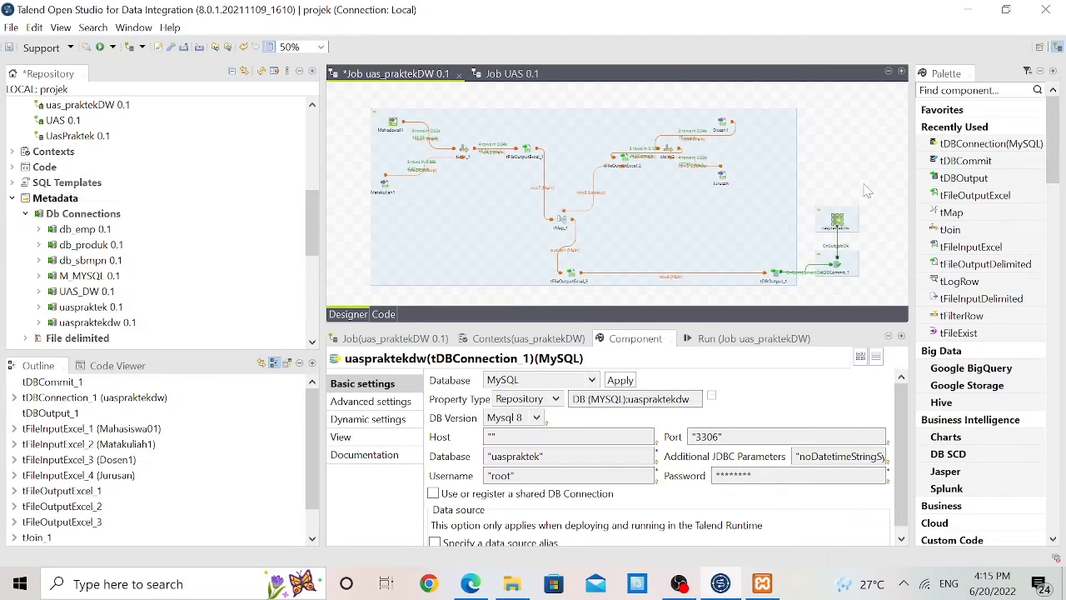
# Inspect tDBOutput_1's own database parameters and schema with the existing connection switched off, and switch it back on
pyautogui.click(776, 282)
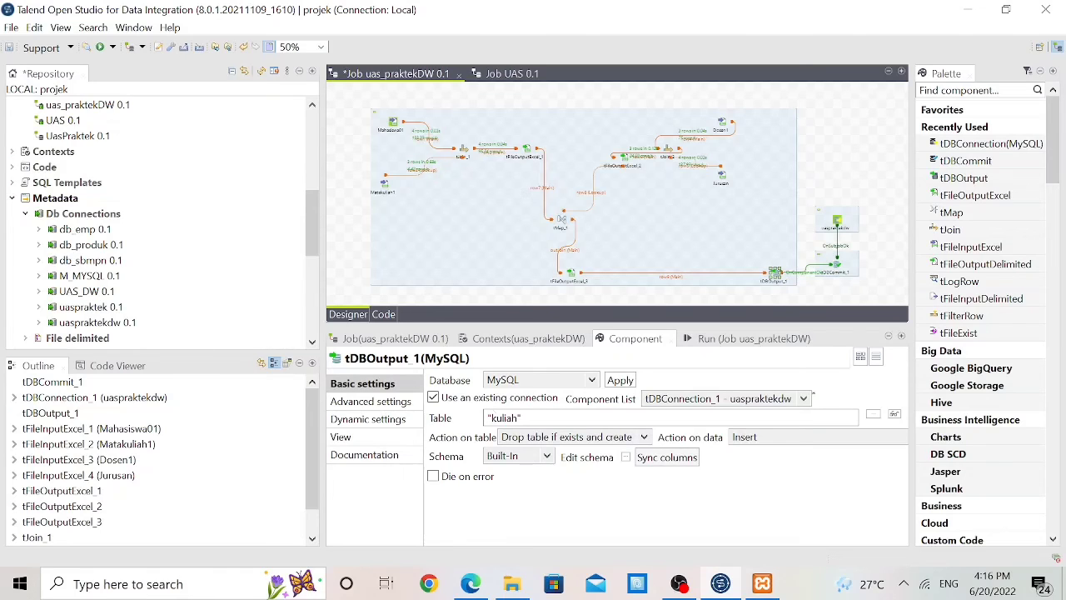
pyautogui.click(450, 400)
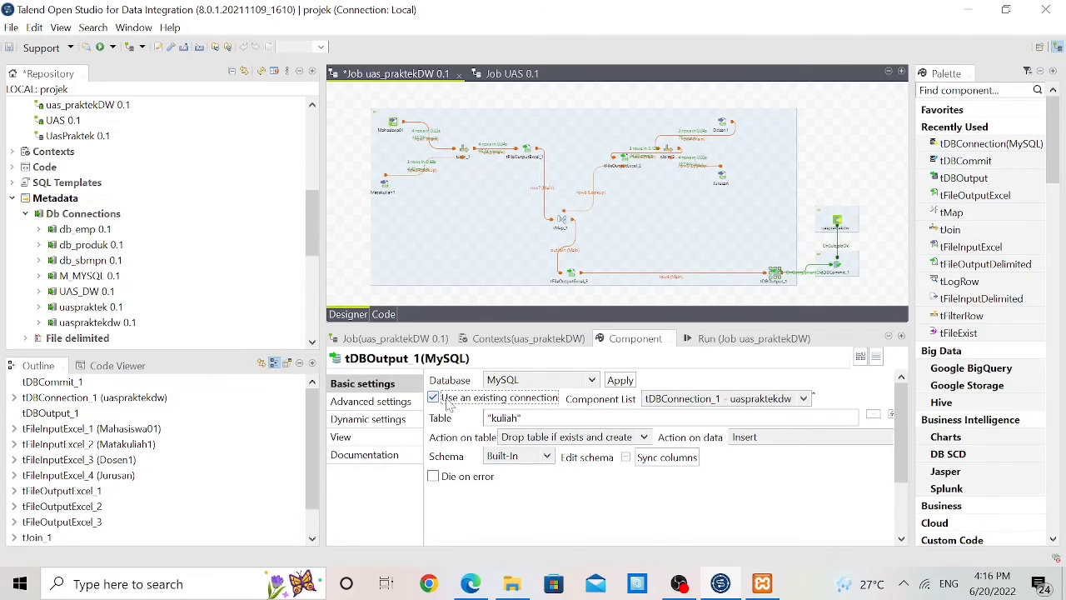
pyautogui.scroll(-4, 603, 434)
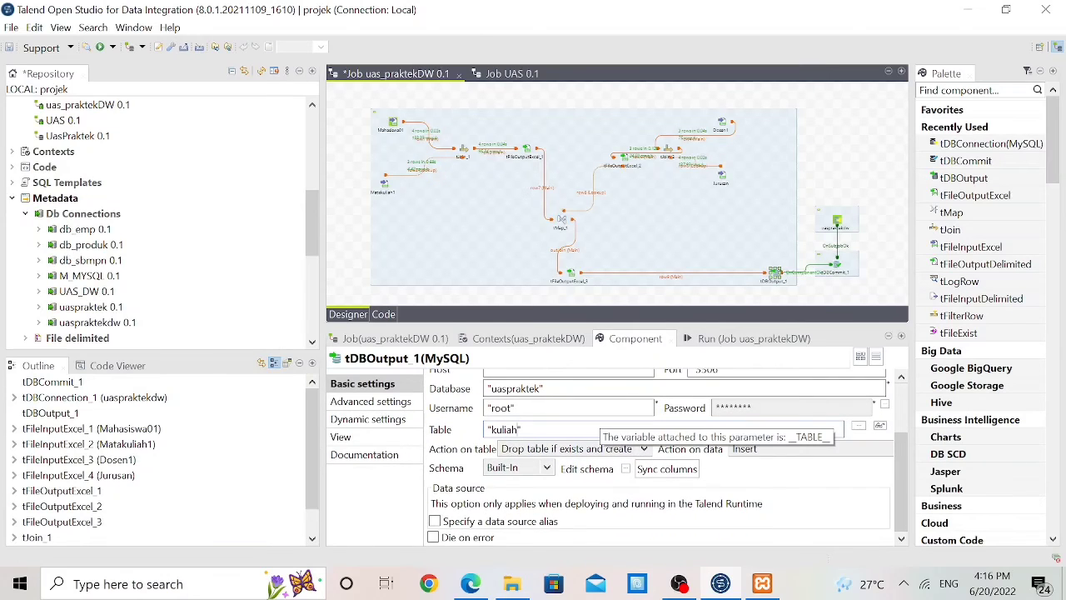
pyautogui.scroll(3, 658, 449)
pyautogui.scroll(-2, 598, 426)
pyautogui.click(626, 468)
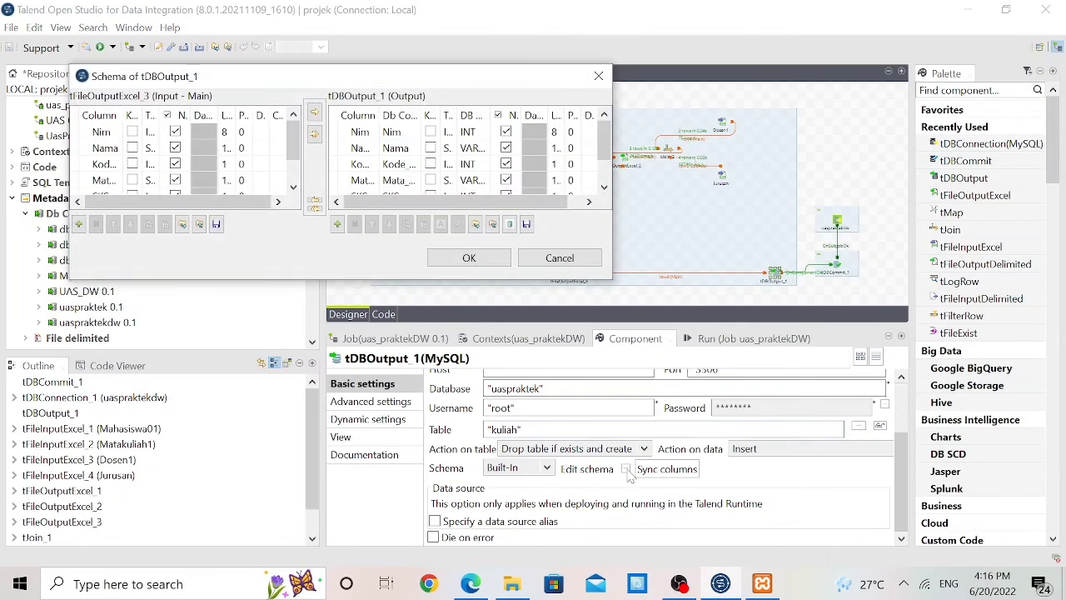
pyautogui.click(490, 258)
pyautogui.click(581, 282)
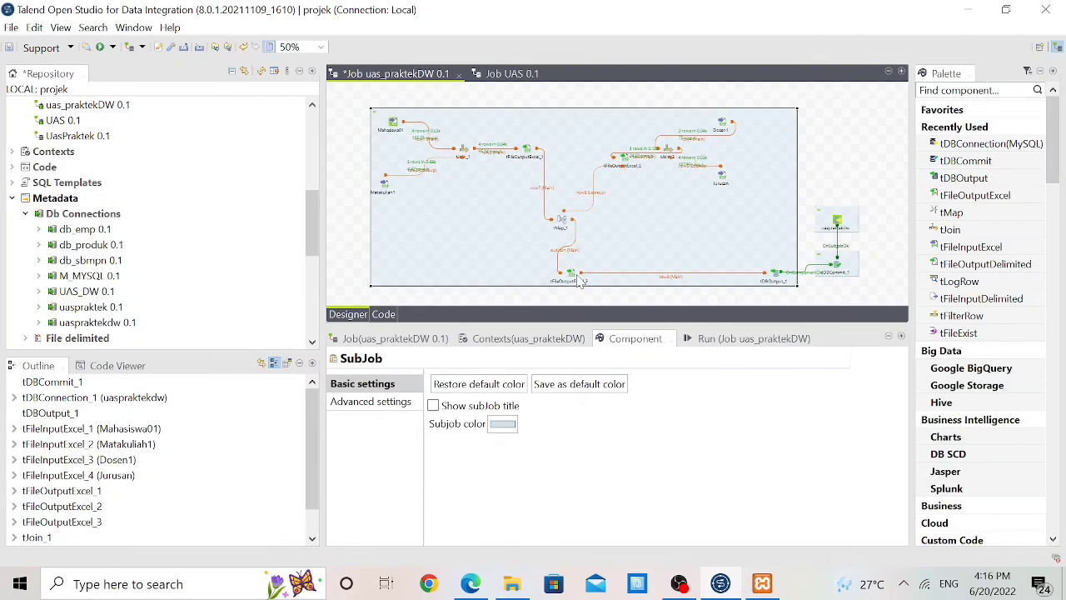
pyautogui.click(778, 277)
pyautogui.click(778, 277)
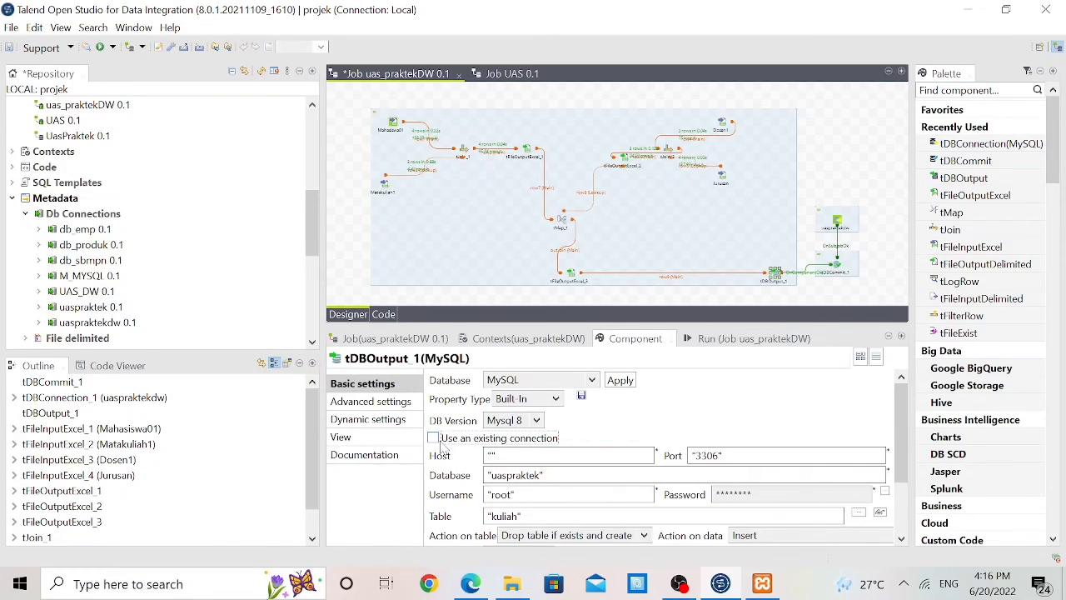
pyautogui.click(440, 441)
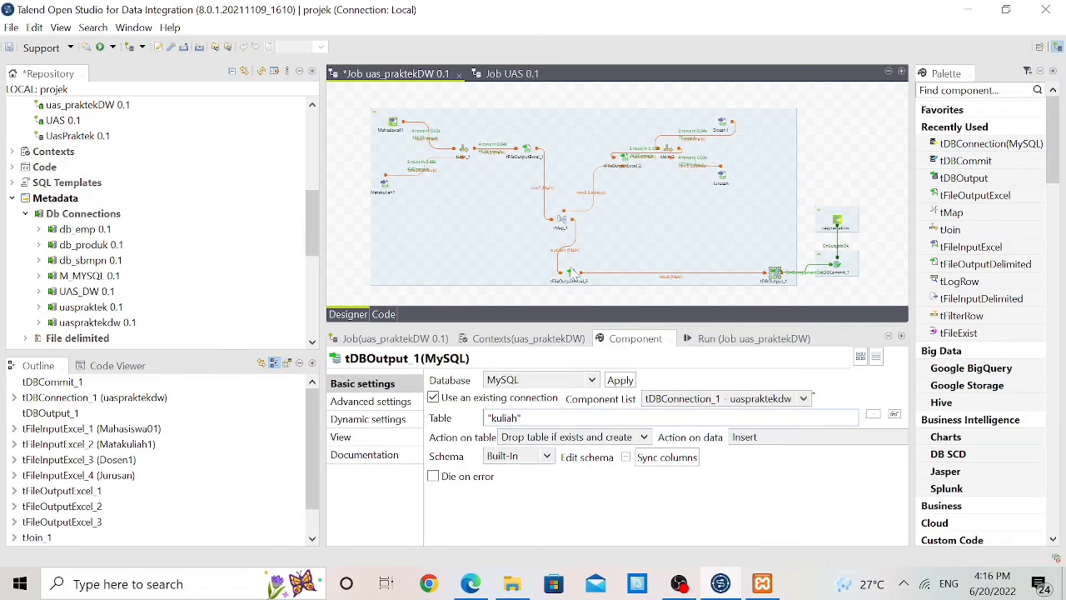
# Review the basic settings of tFileOutputExcel_3, tDBCommit_1 and the uaspraktekdw connection component
pyautogui.click(572, 277)
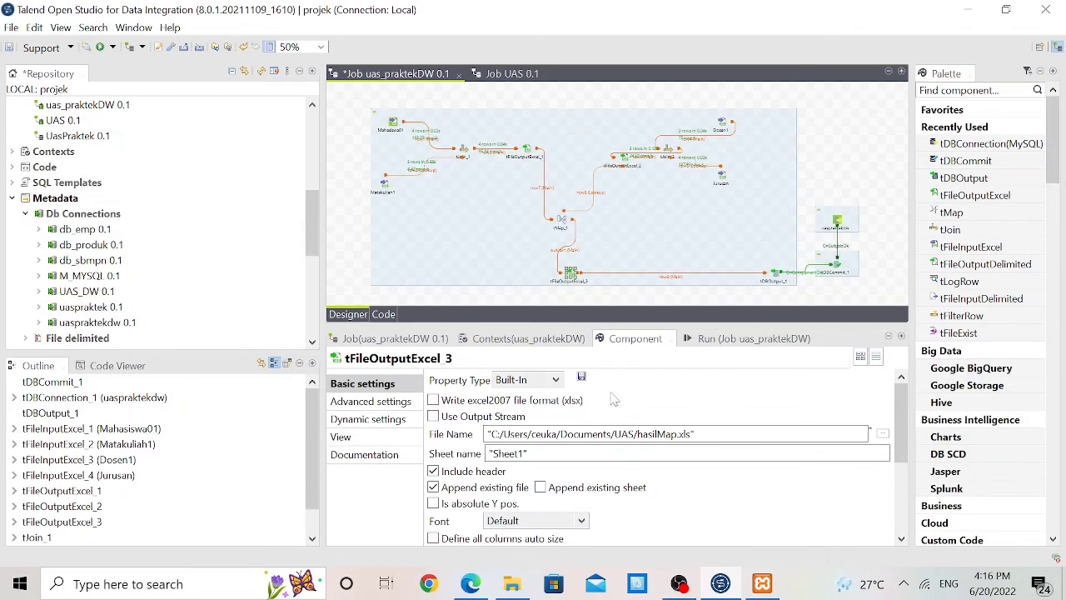
pyautogui.scroll(-2, 637, 500)
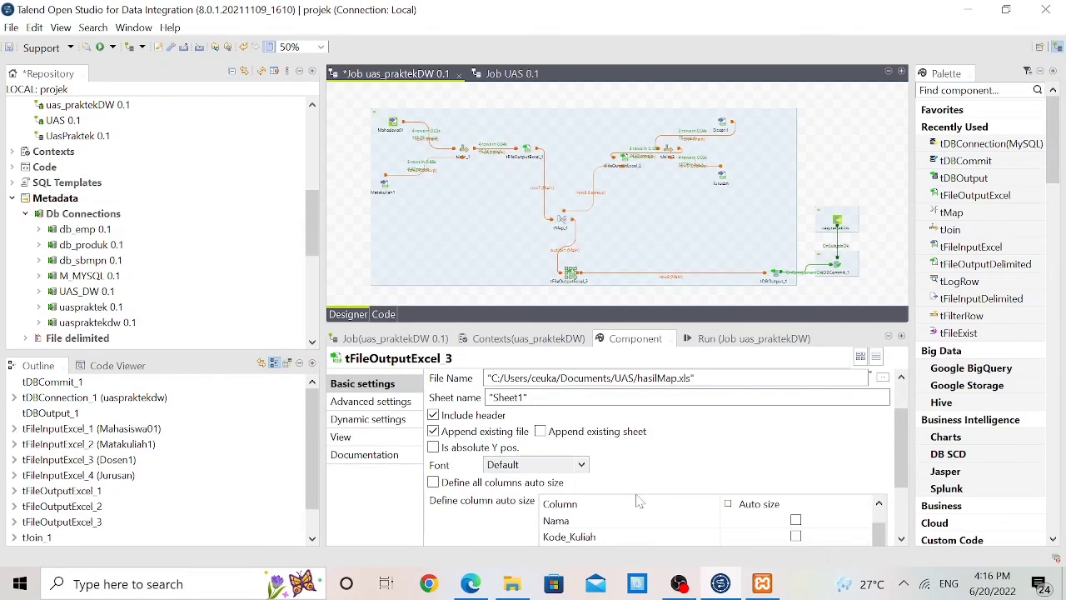
pyautogui.moveTo(901, 464); pyautogui.dragTo(901, 420)
pyautogui.click(839, 269)
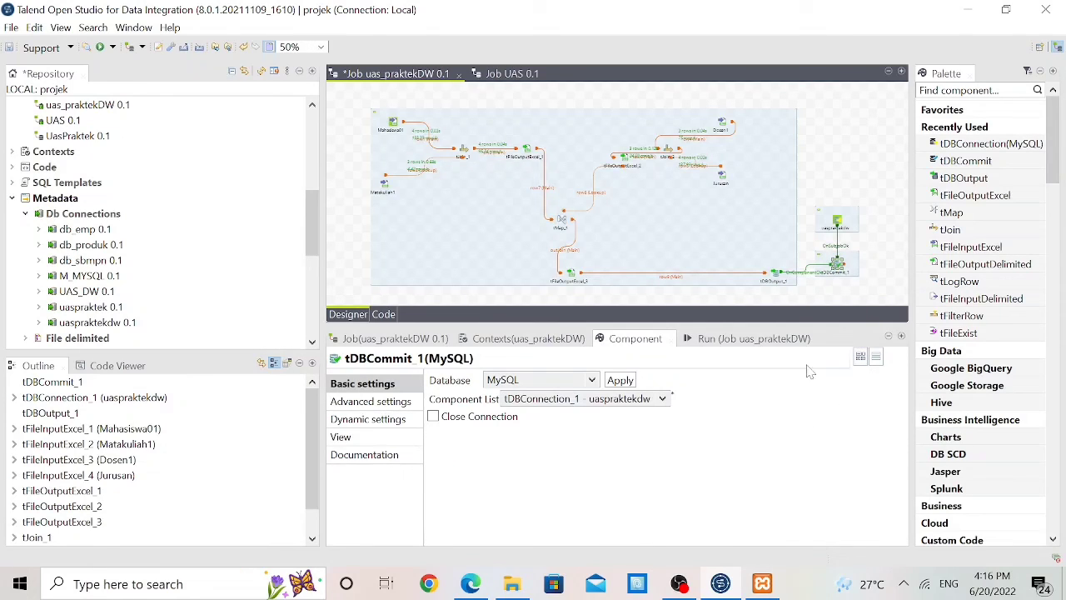
pyautogui.click(838, 227)
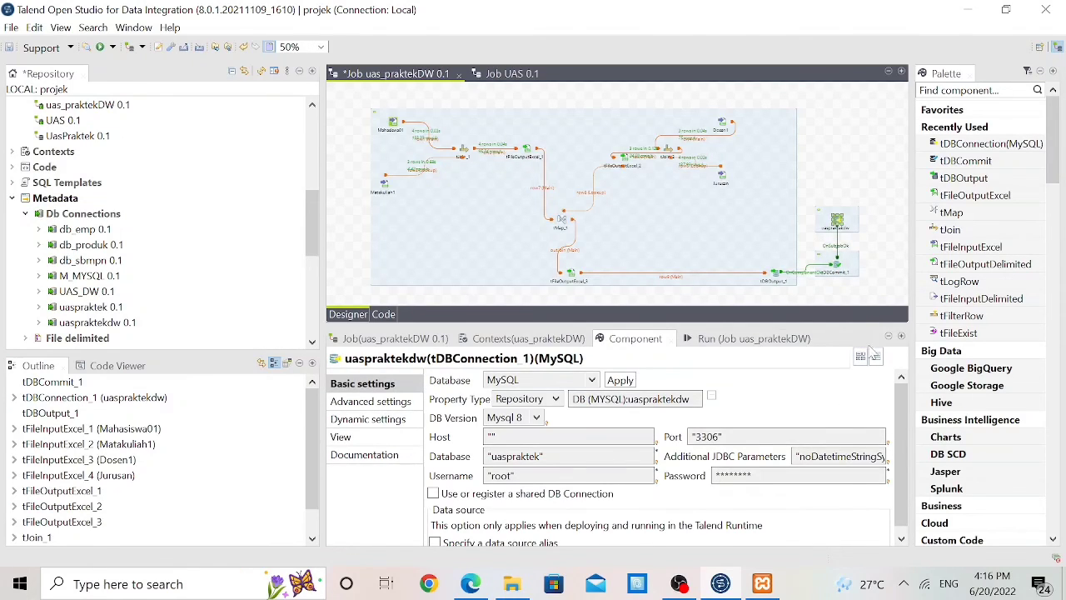
pyautogui.moveTo(900, 436); pyautogui.dragTo(899, 512)
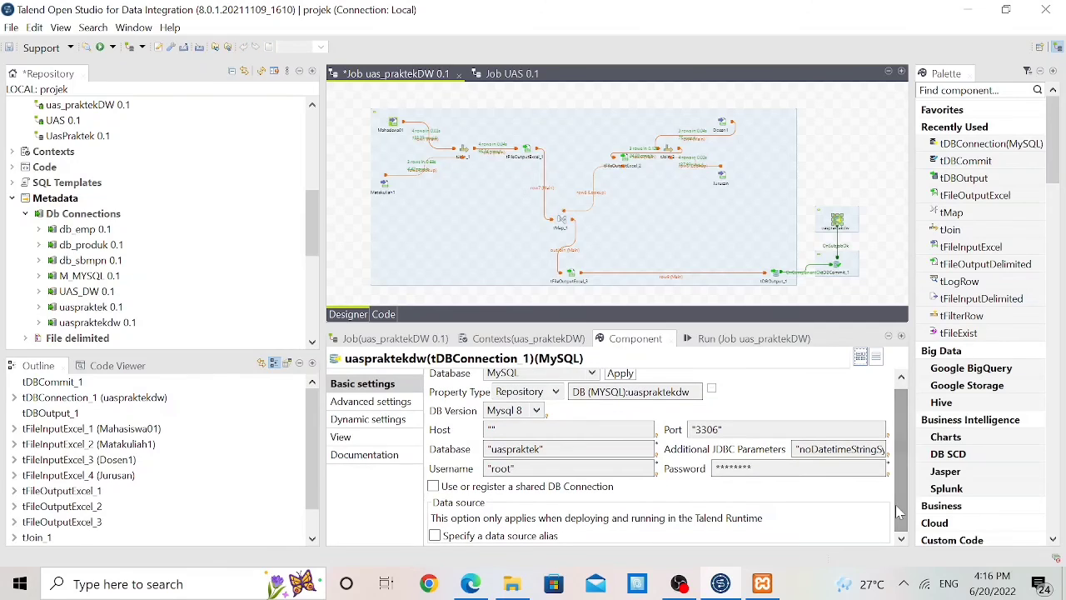
pyautogui.moveTo(903, 424); pyautogui.dragTo(904, 370)
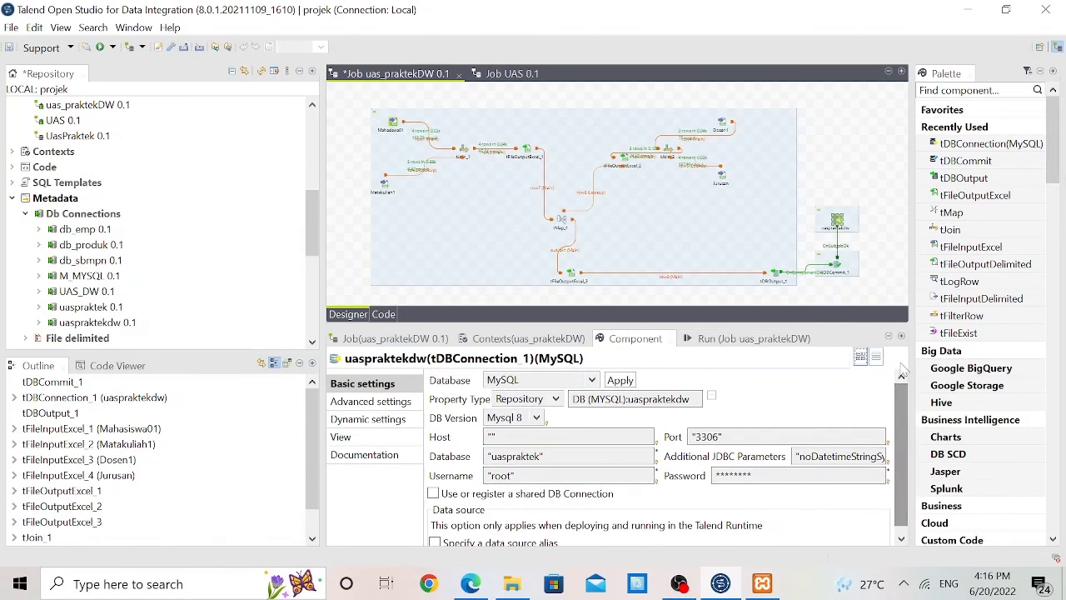
pyautogui.click(836, 265)
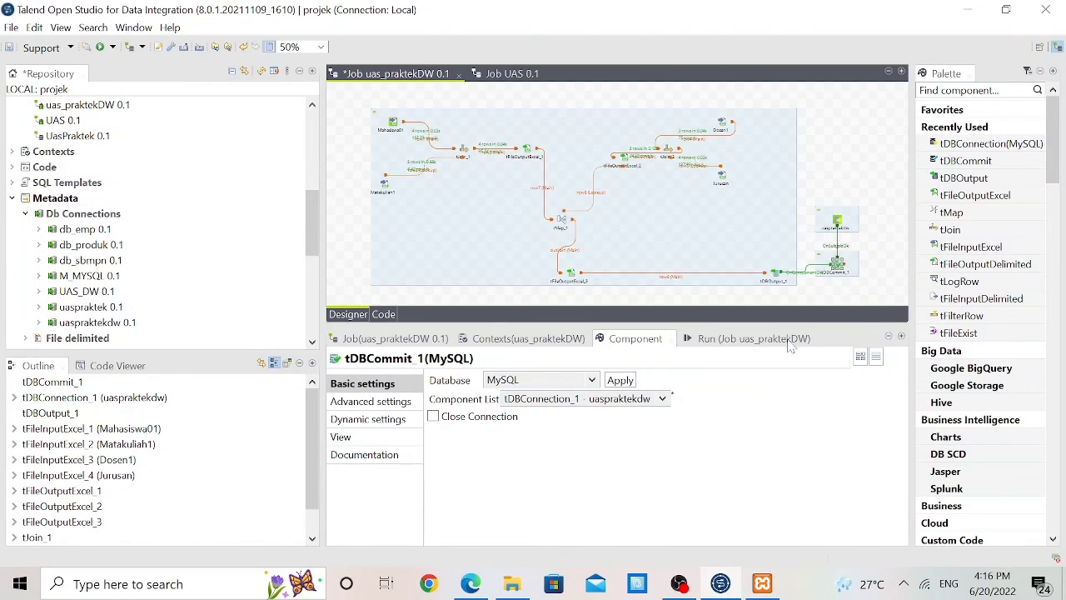
# Run the uas_praktekDW job
pyautogui.click(714, 340)
pyautogui.click(478, 398)
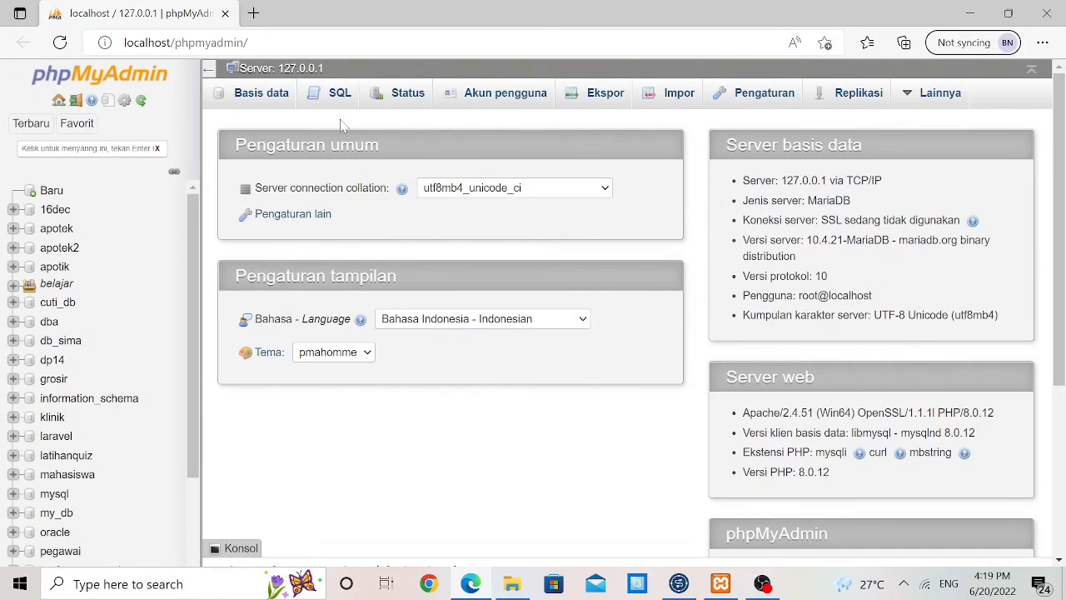
# Switch to phpMyAdmin and browse the rows of the kuliah table in the uaspraktek database
pyautogui.scroll(-4, 143, 409)
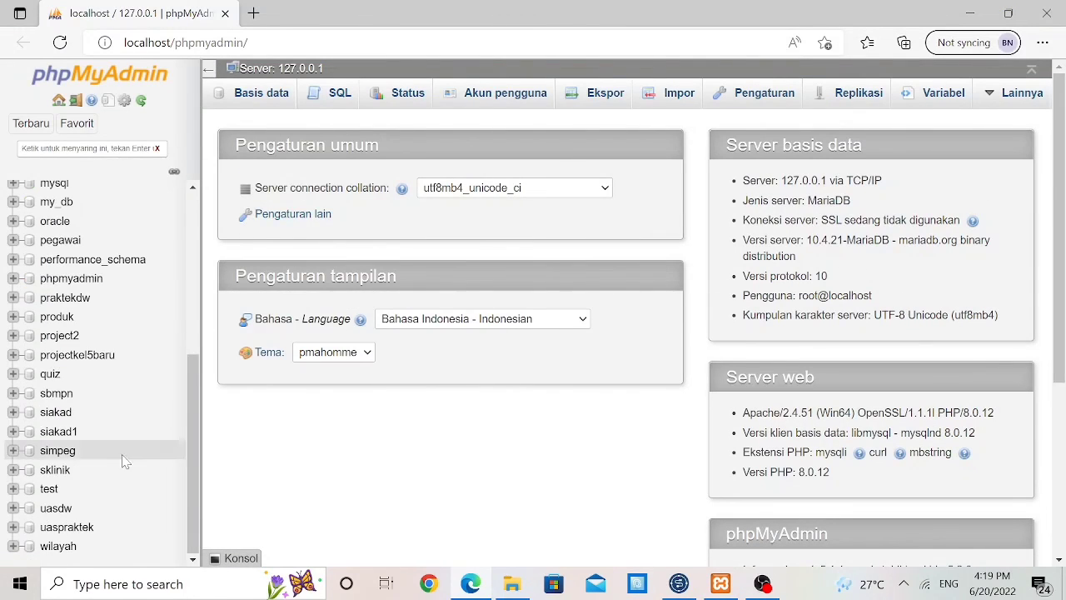
pyautogui.click(88, 534)
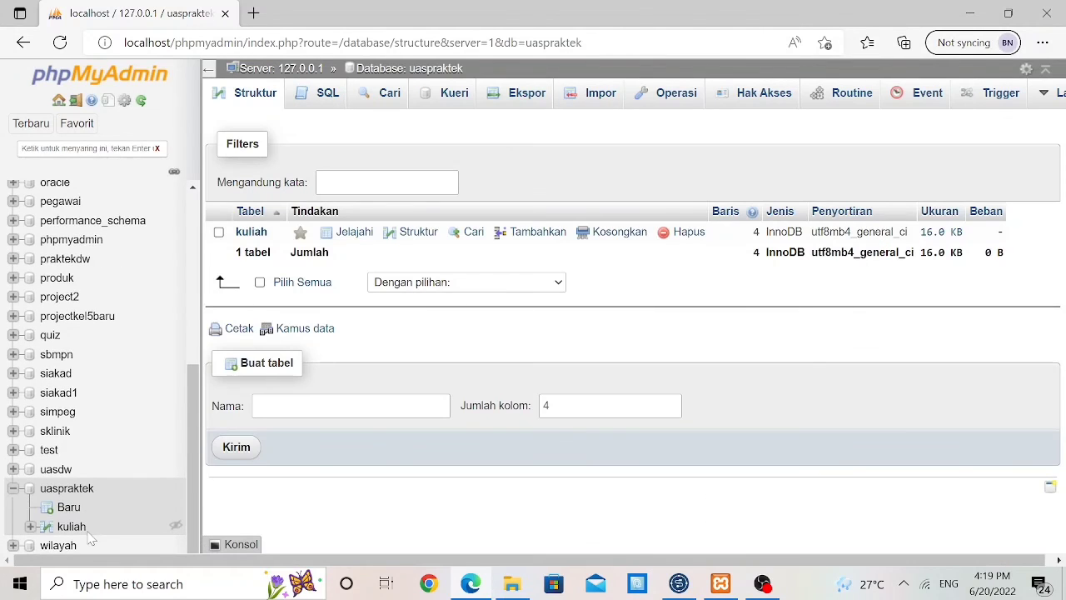
pyautogui.click(251, 233)
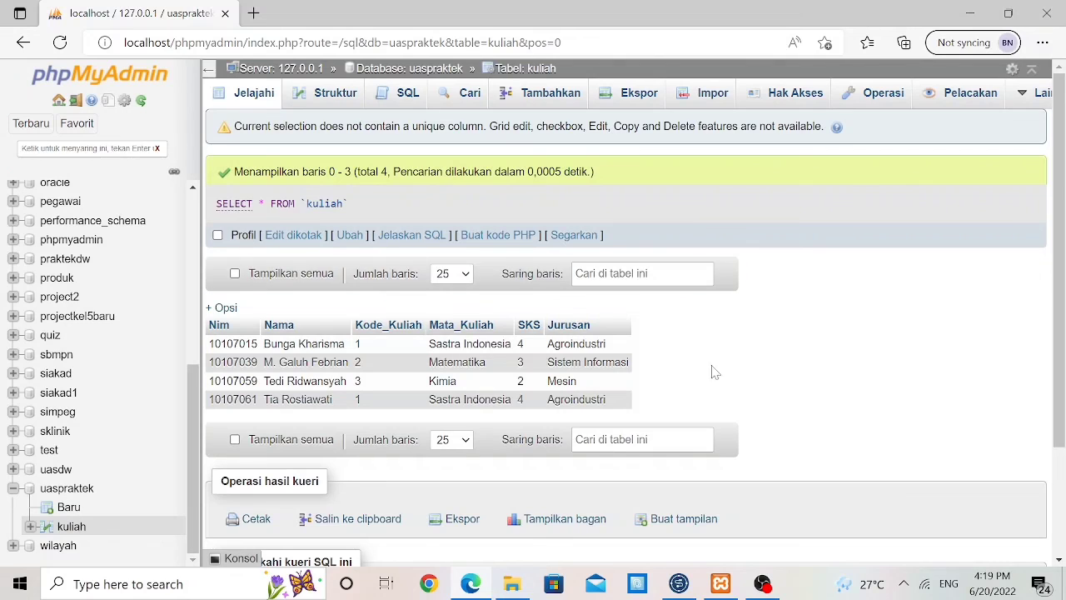